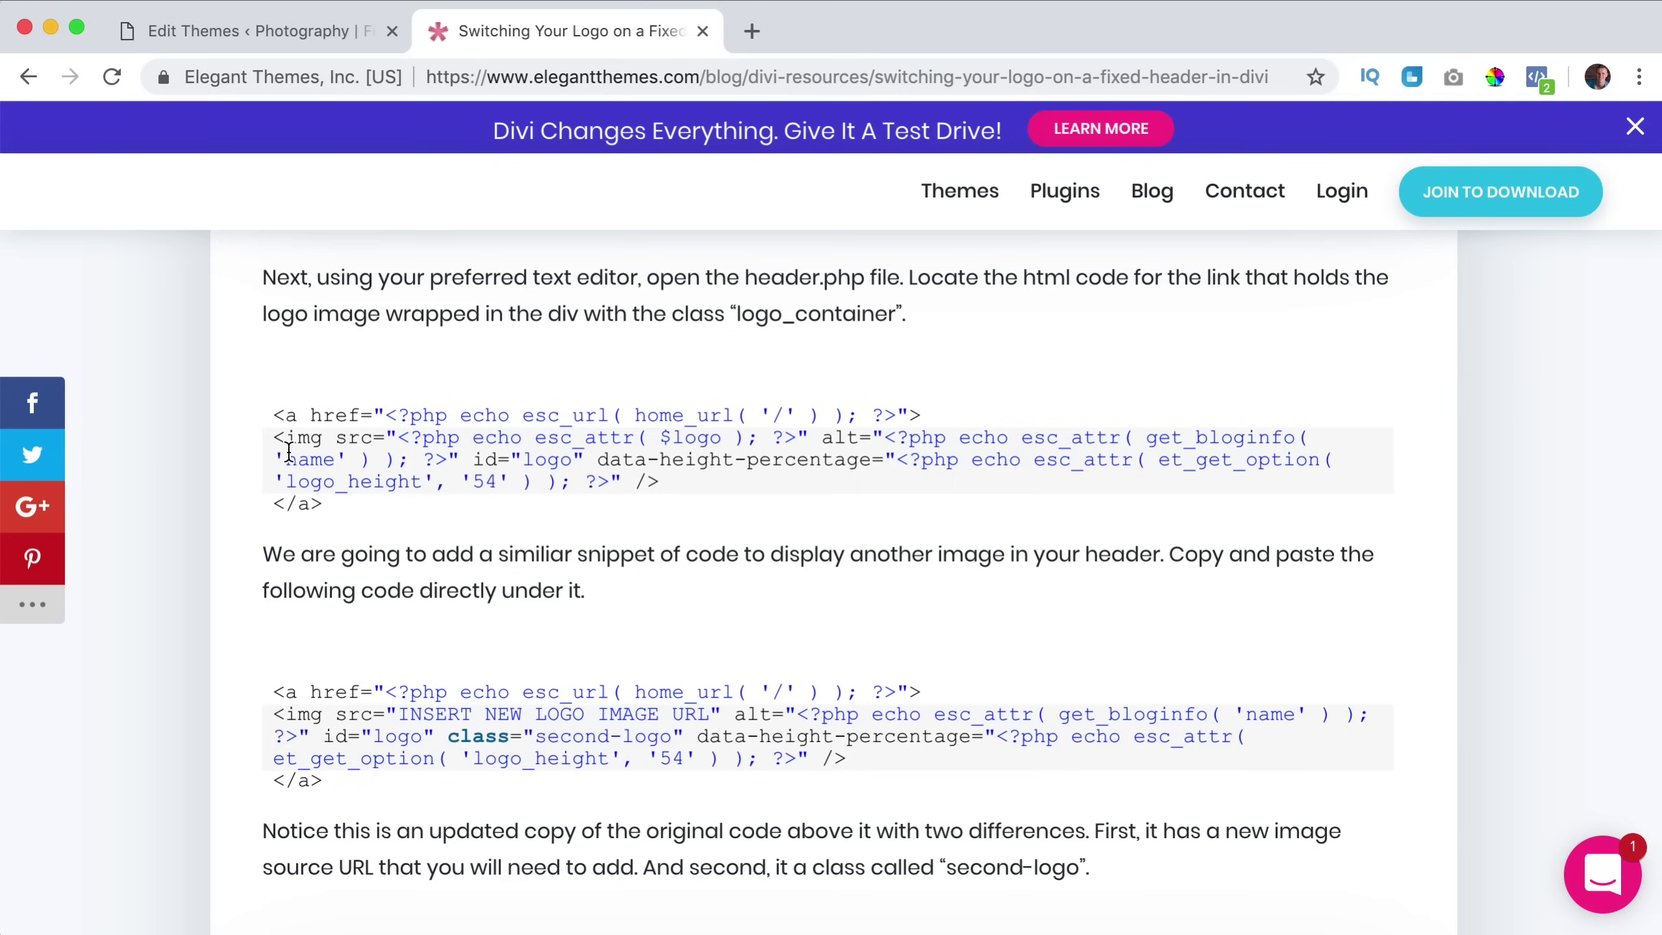
Step: Select the first logo link code snippet in the 'Switching Your Logo on a Fixed Header' article
left_click_drag(274, 414, 368, 511)
key("super+c")
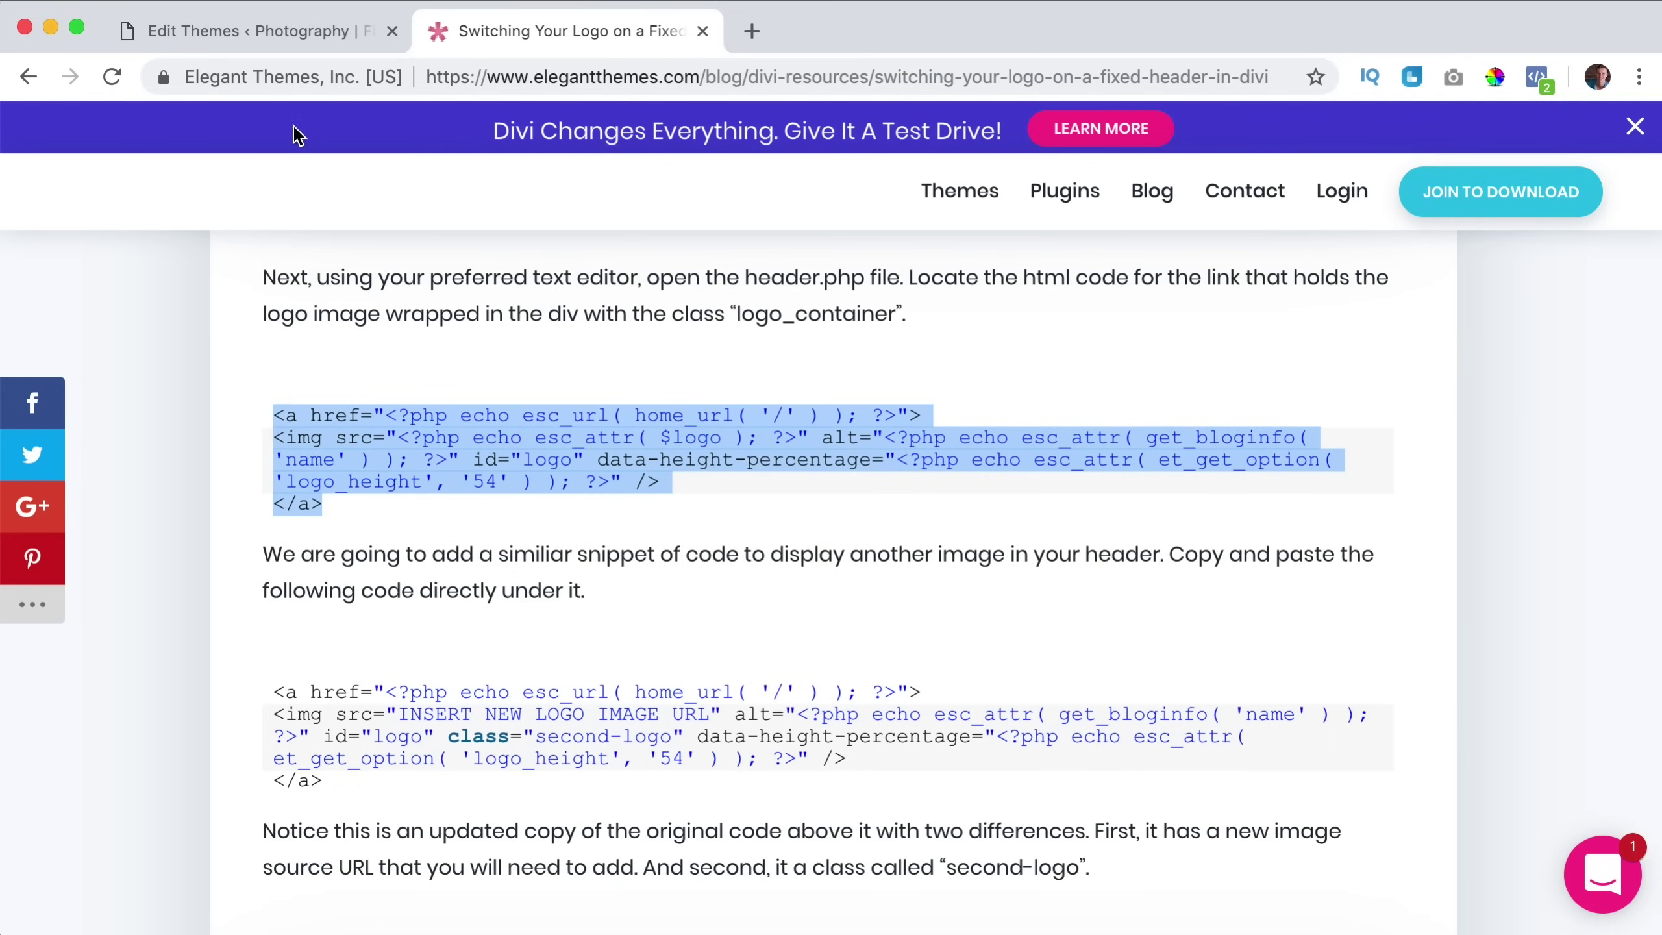
Step: Paste the copied logo snippet into Divi Child's functions.php after line 24 and update the file
left_click(352, 40)
scroll(738, 602, "down", 3)
left_click(586, 776)
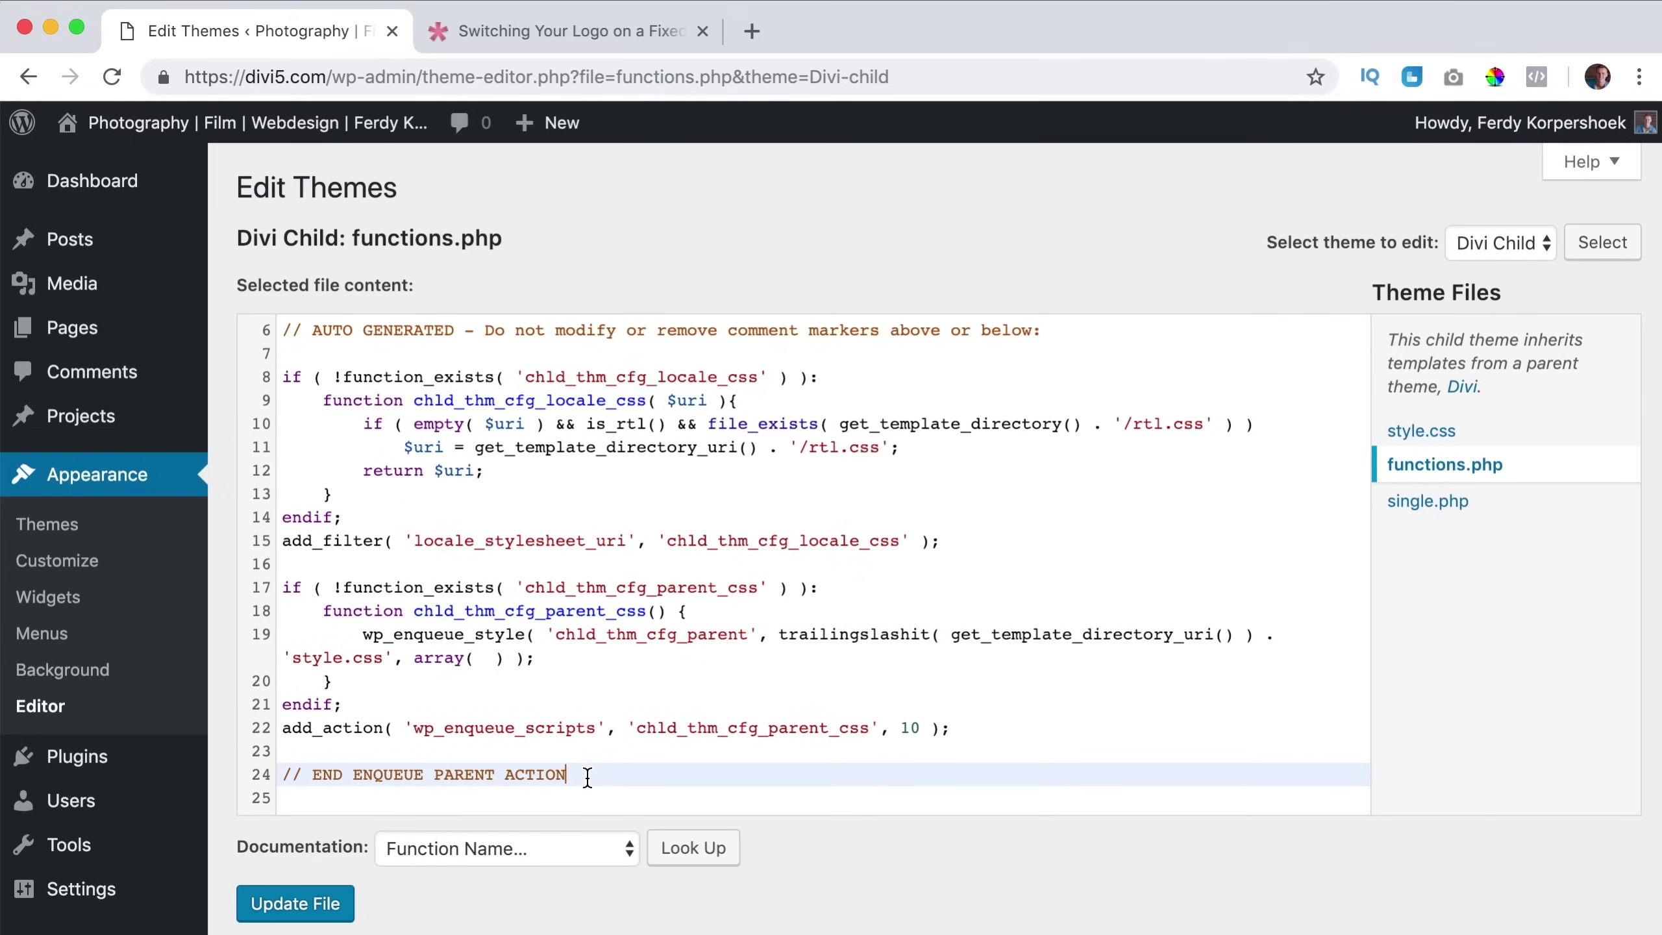
key("Return")
key("Return")
key("super+v")
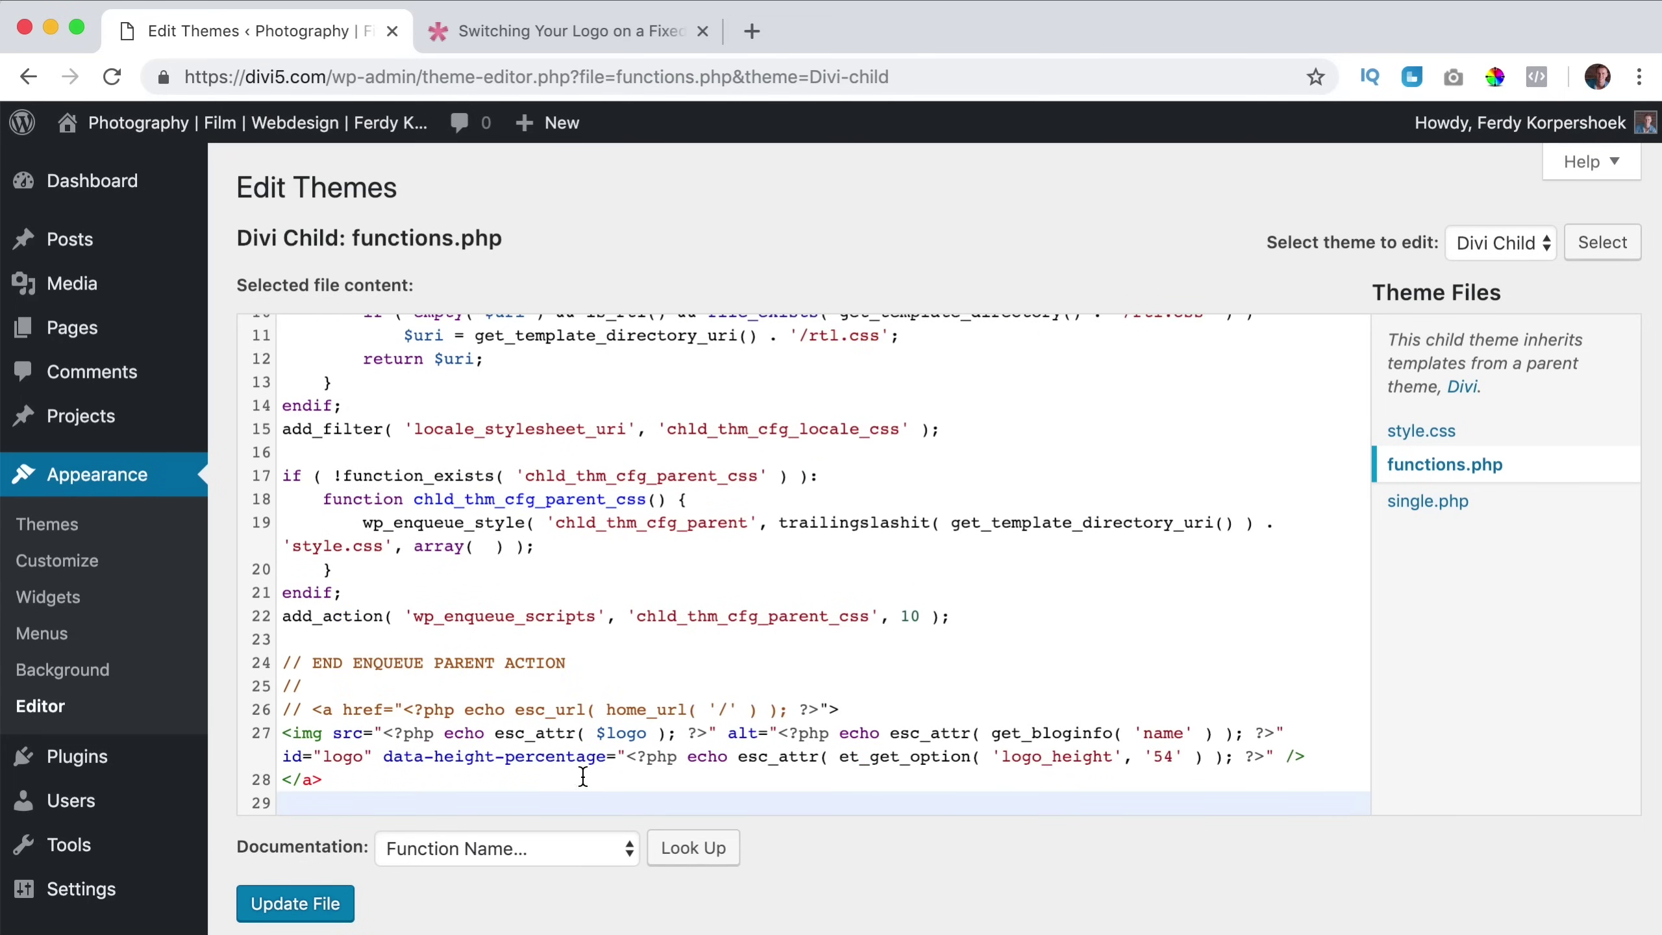
left_click(288, 914)
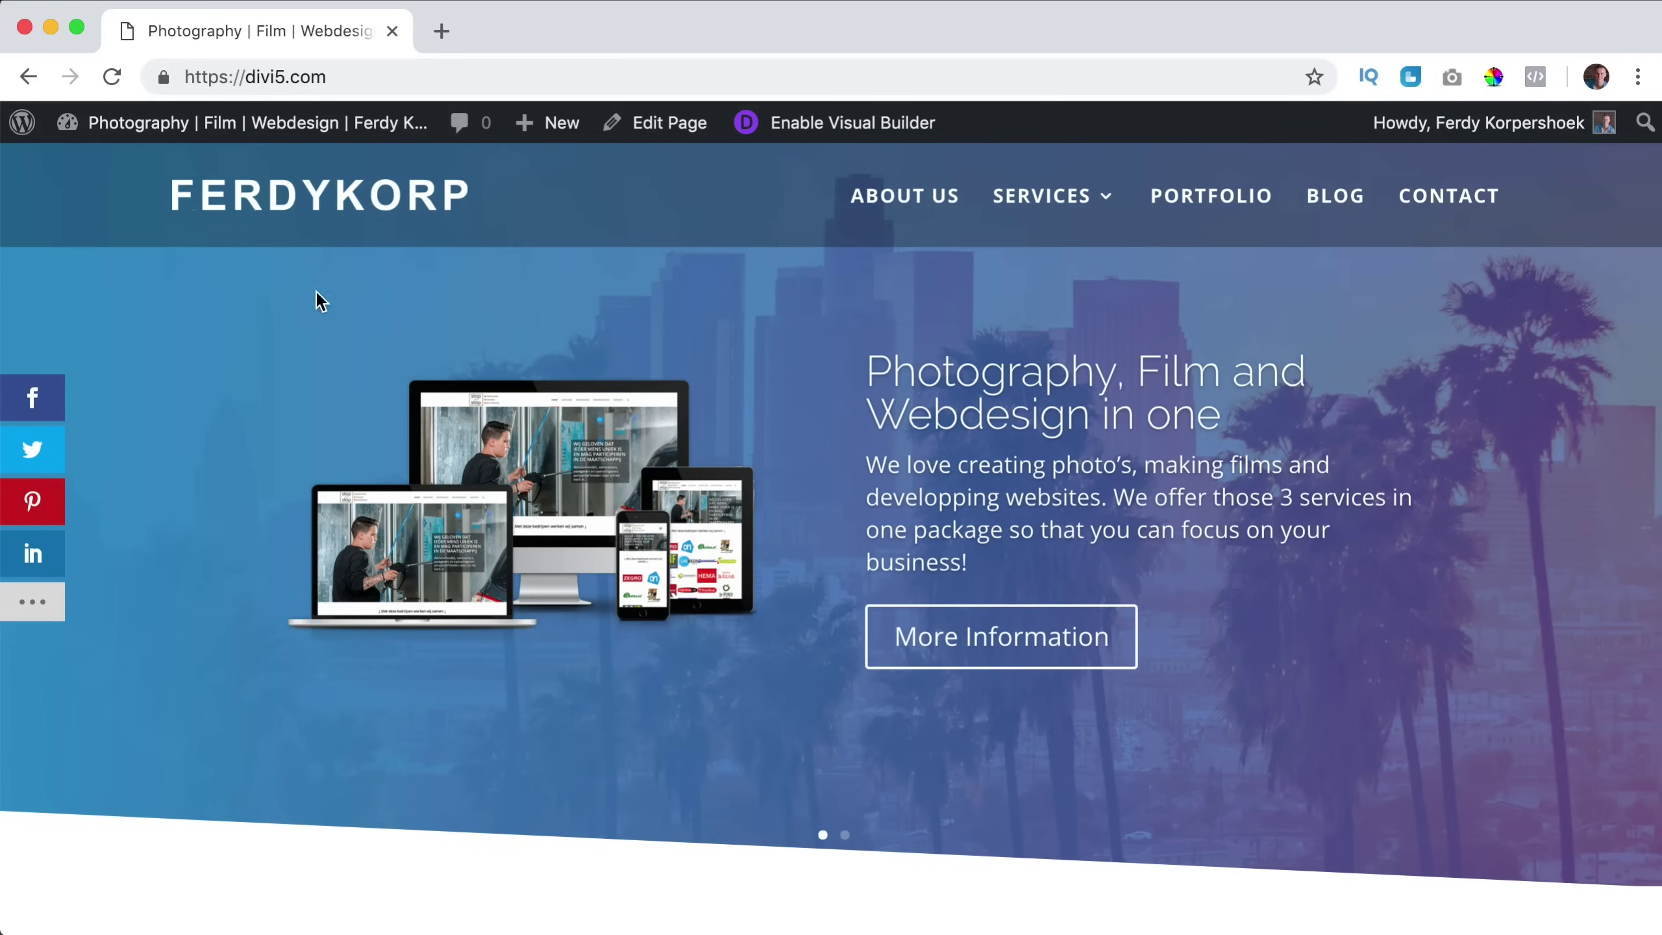
Step: Search the Add New plugins page for 'Child Theme'
left_click(188, 124)
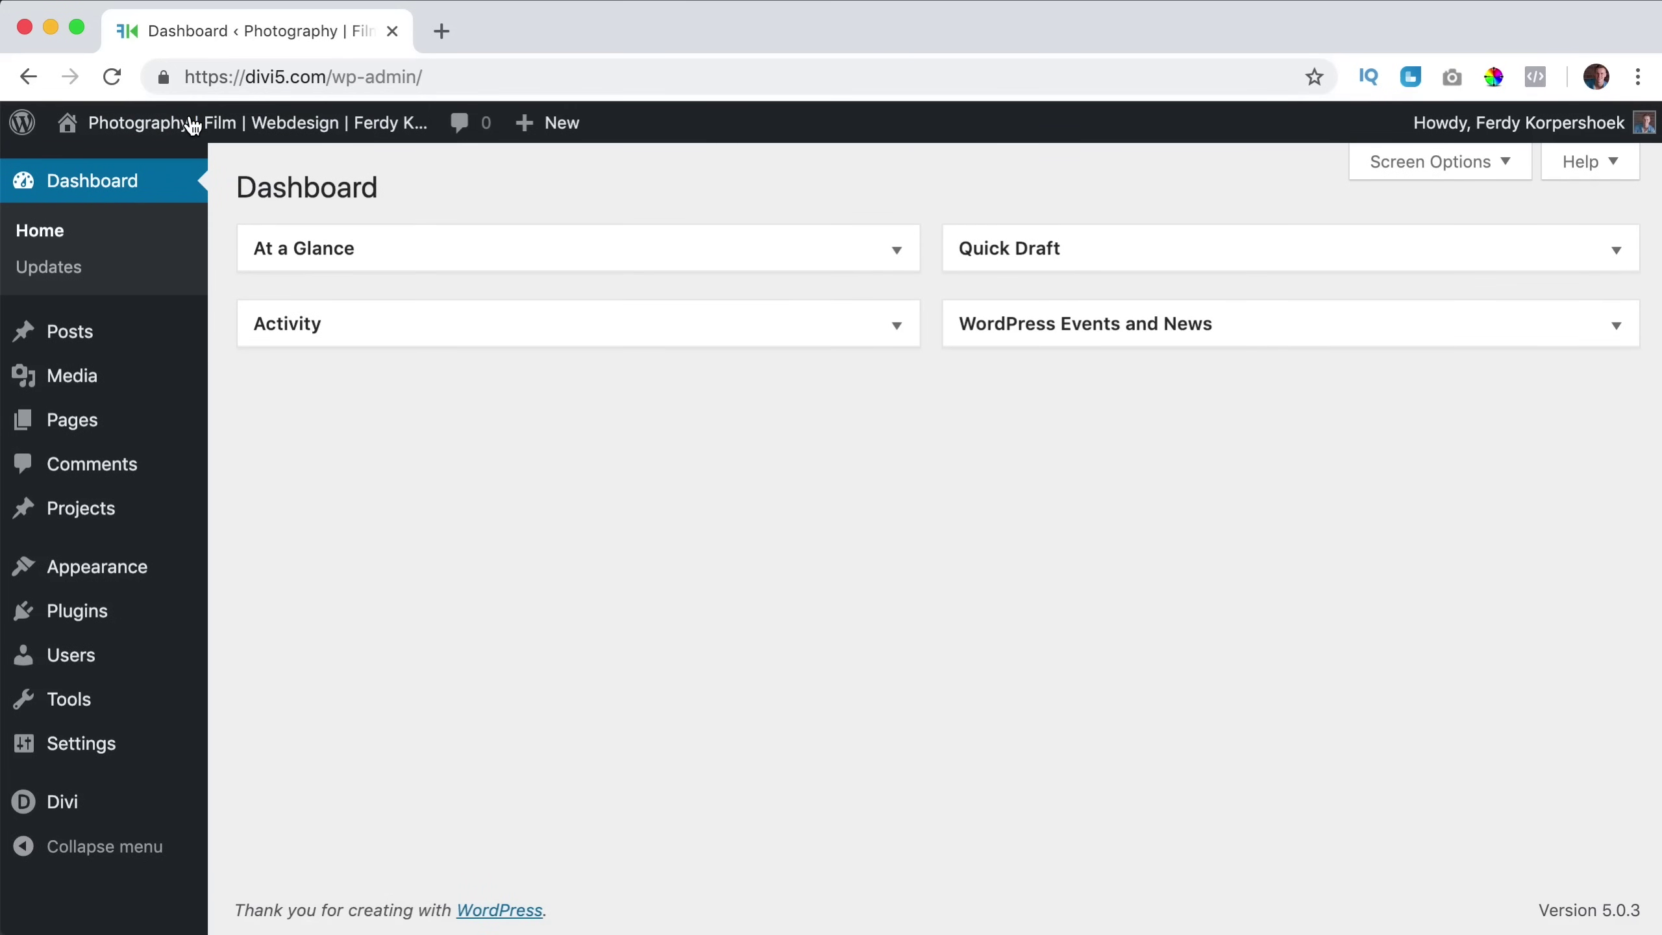
mouse_move(149, 613)
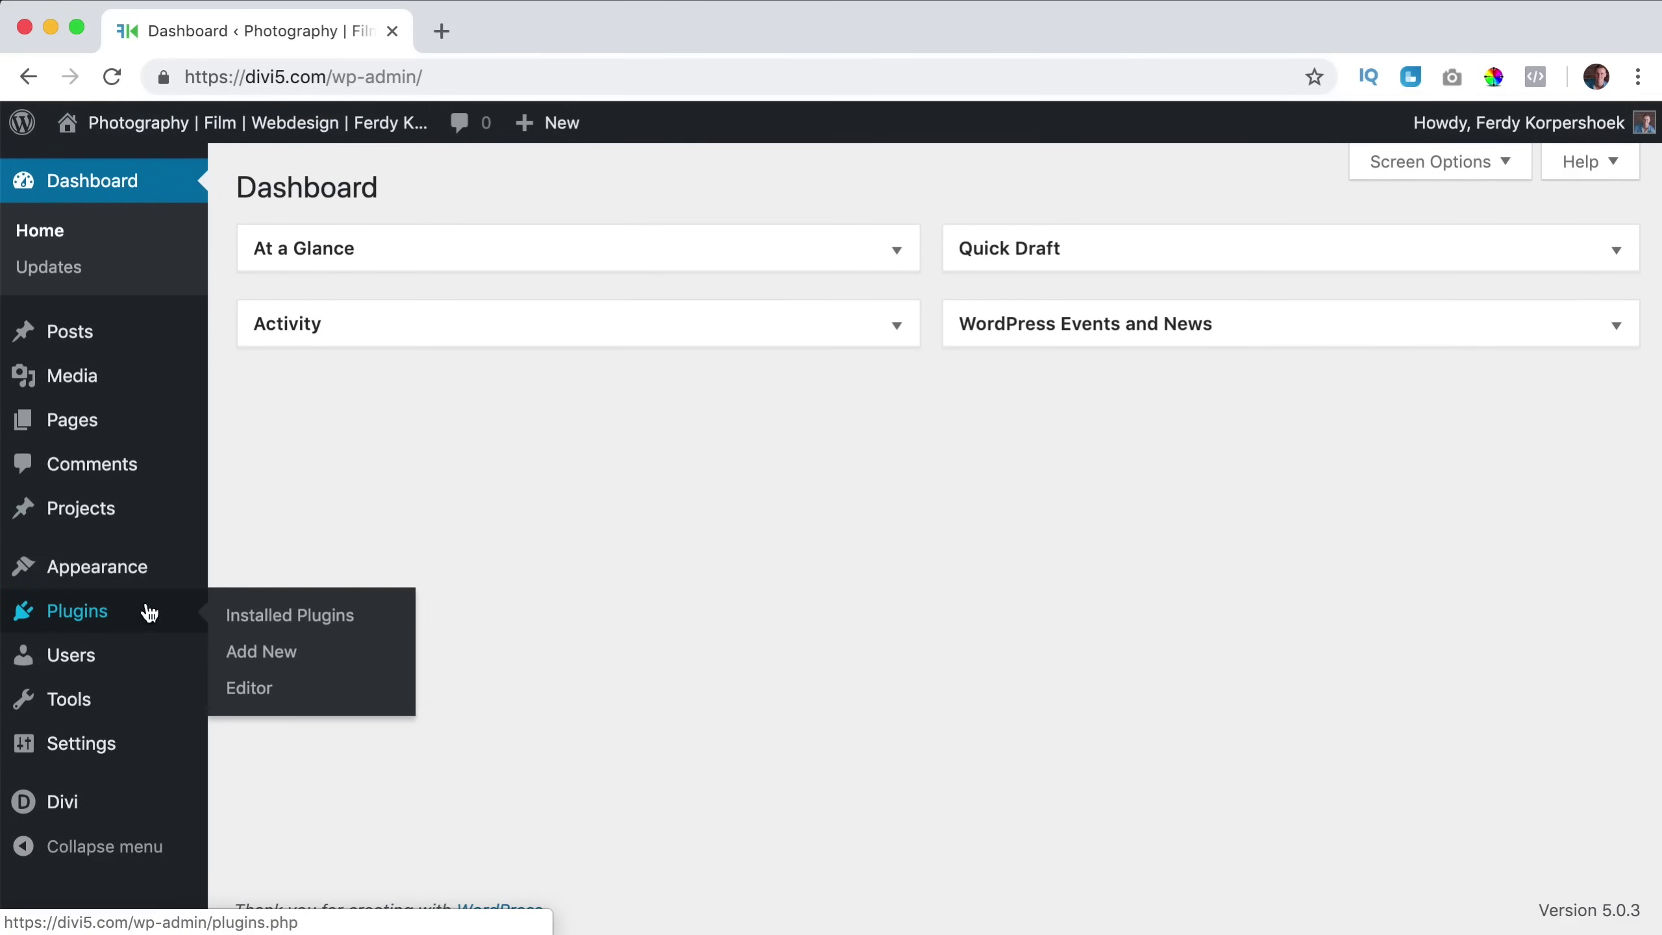
left_click(266, 663)
left_click(1329, 258)
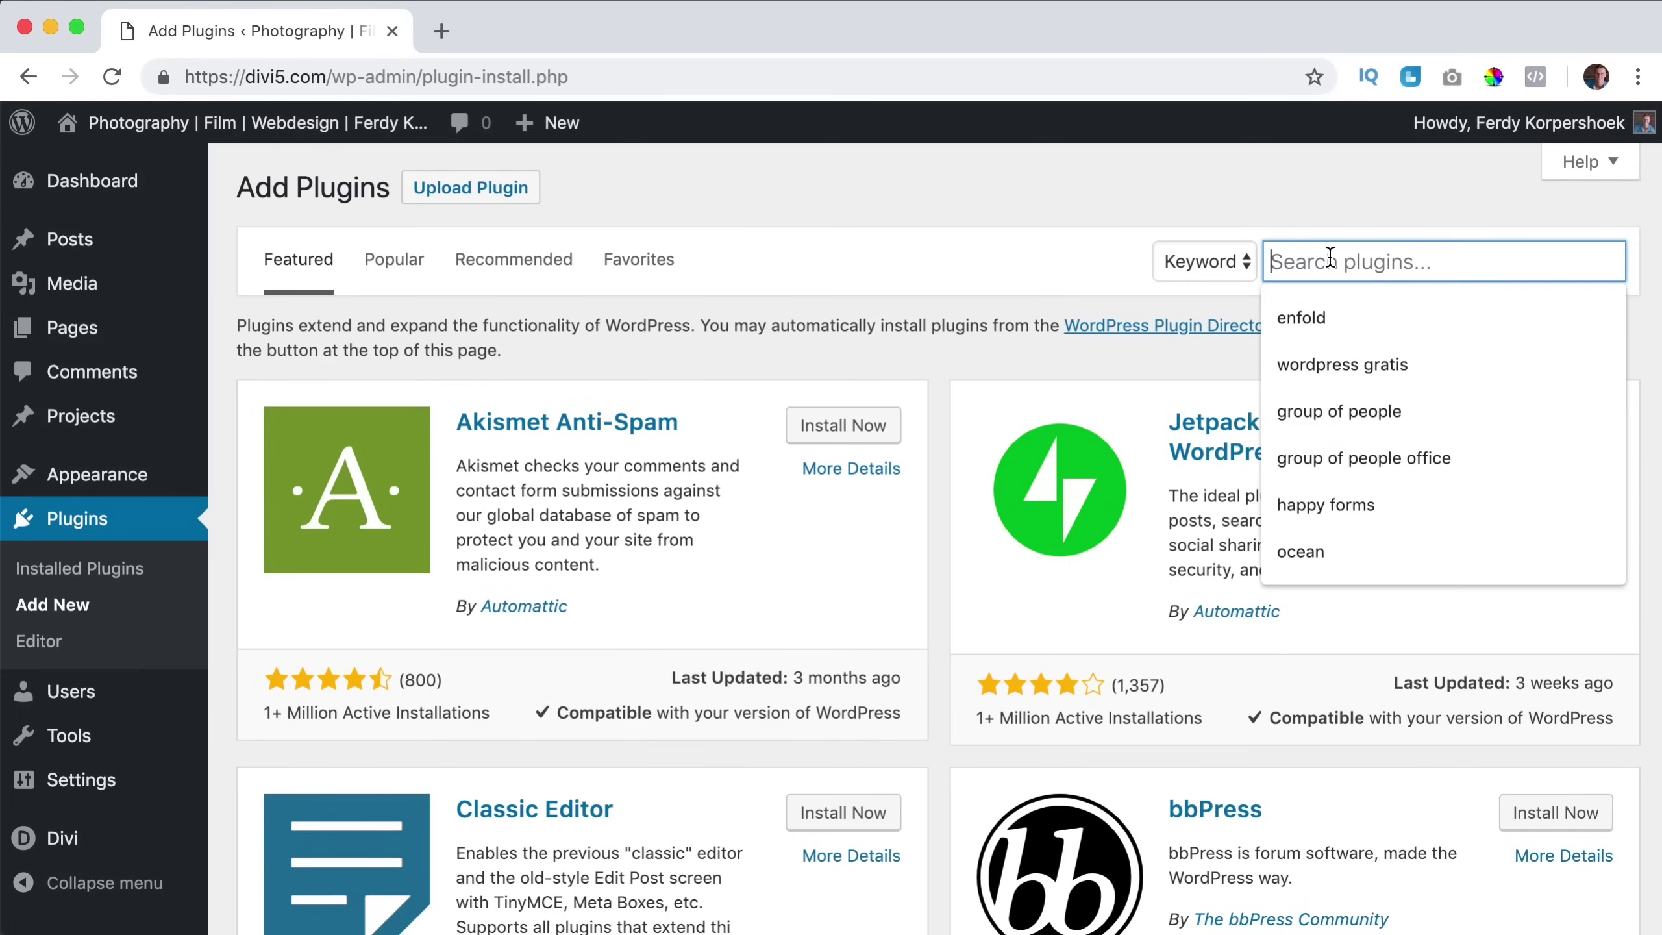
type("Child Theme")
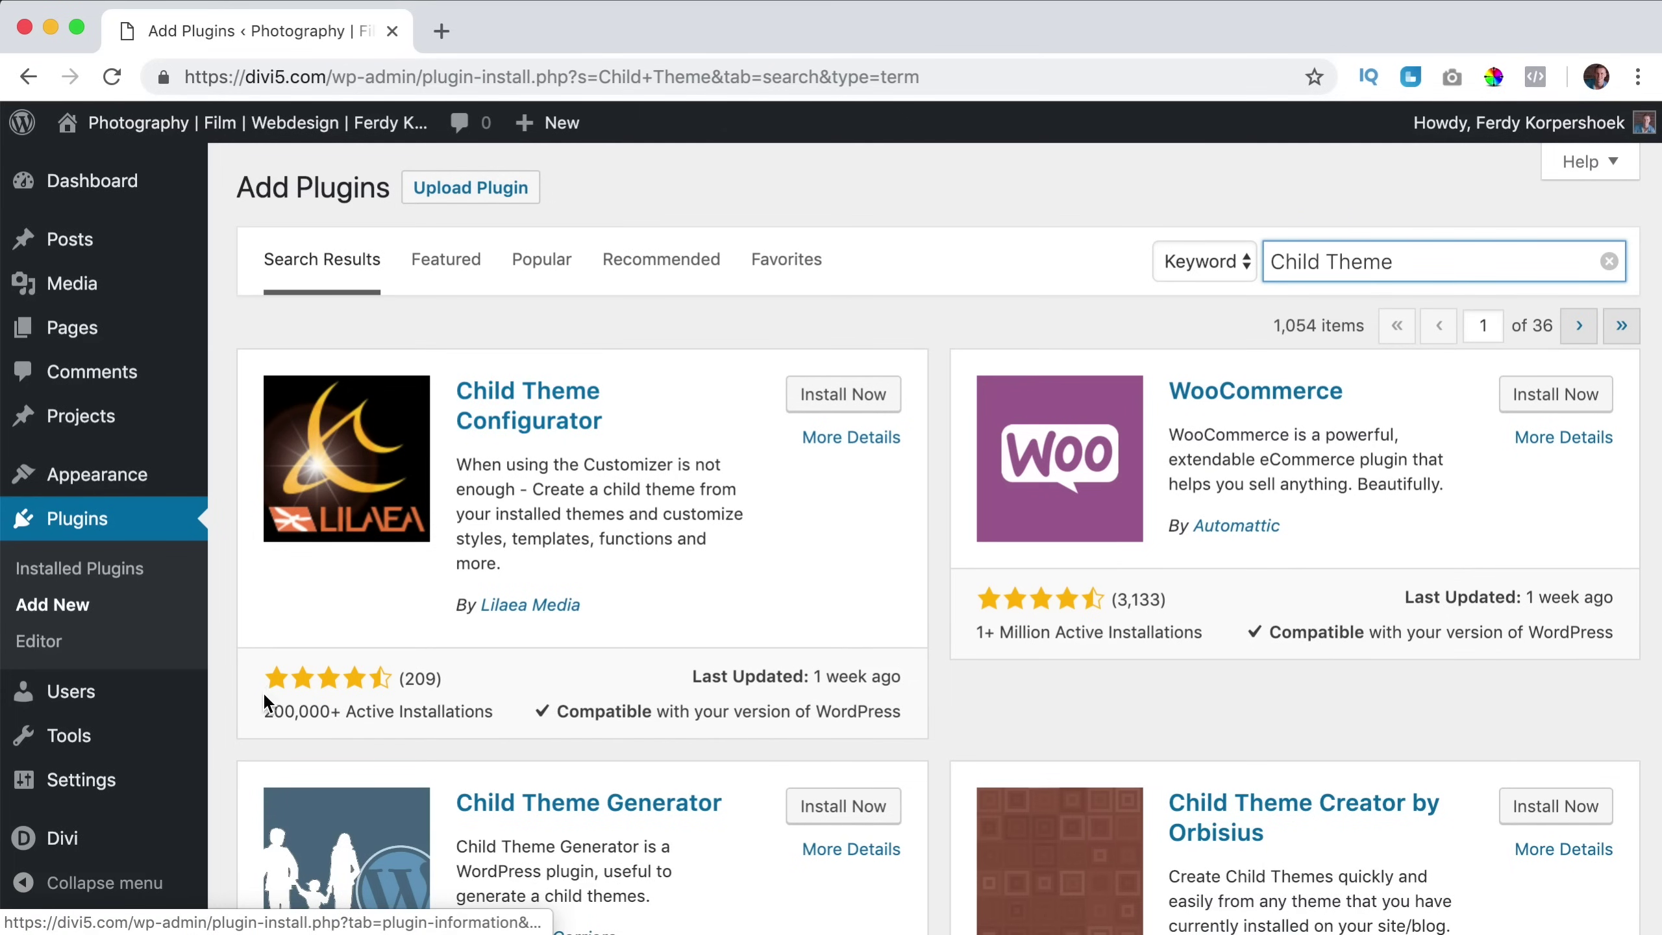
left_click_drag(262, 691, 379, 711)
left_click(397, 707)
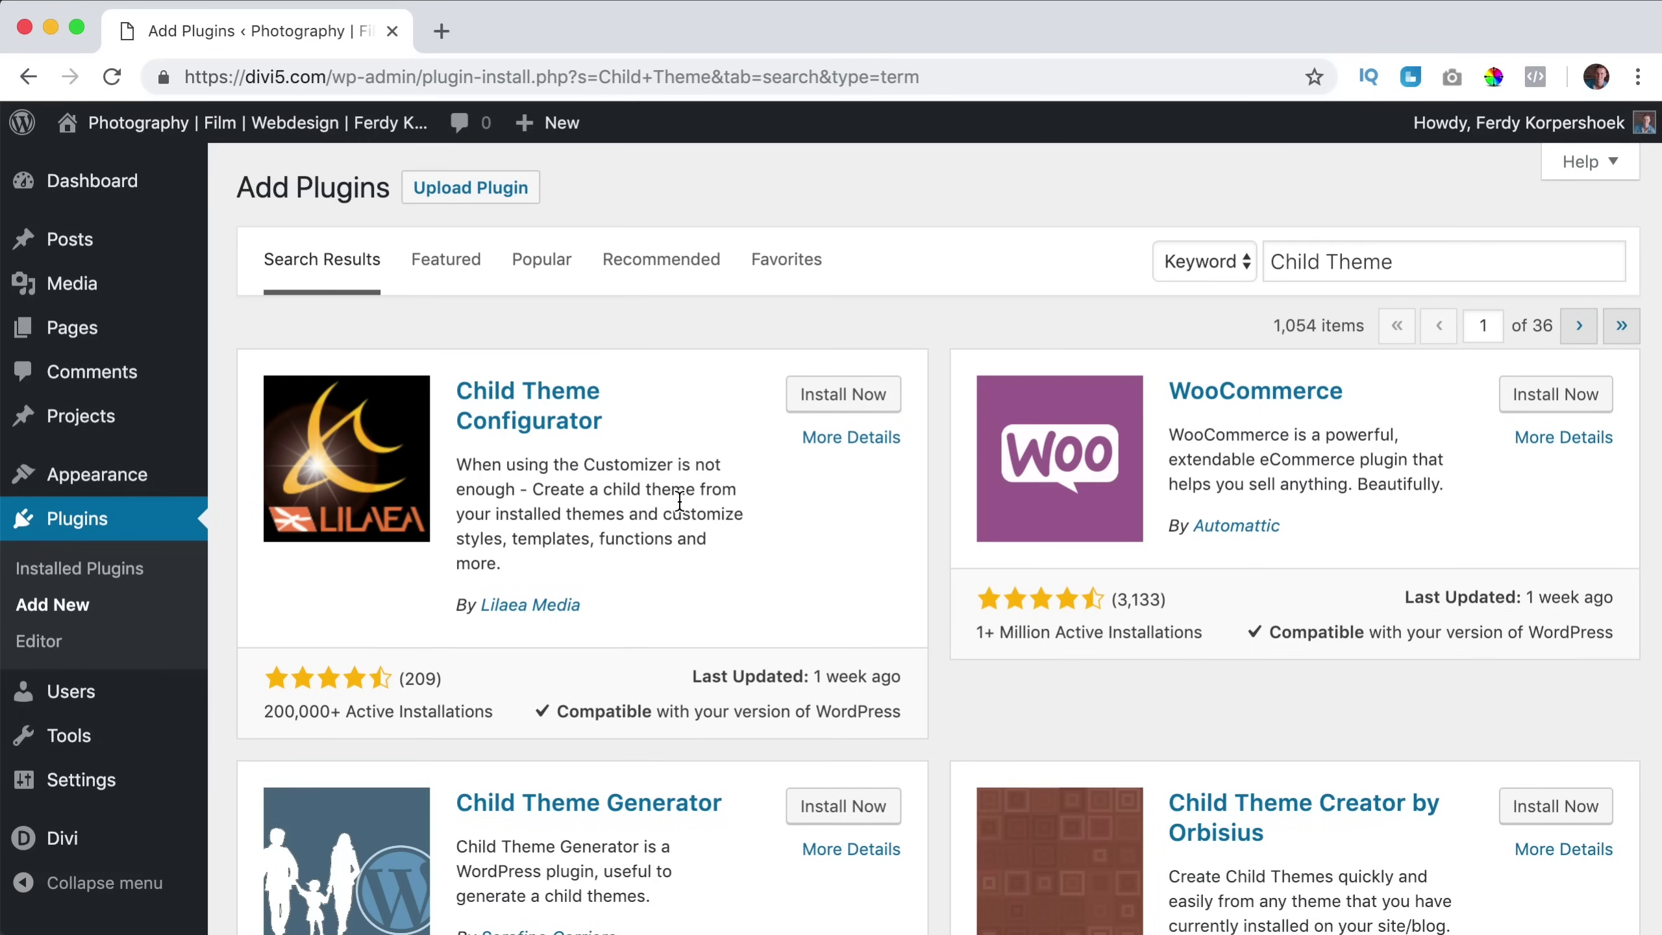
Step: Install and activate the Child Theme Configurator plugin
left_click(837, 396)
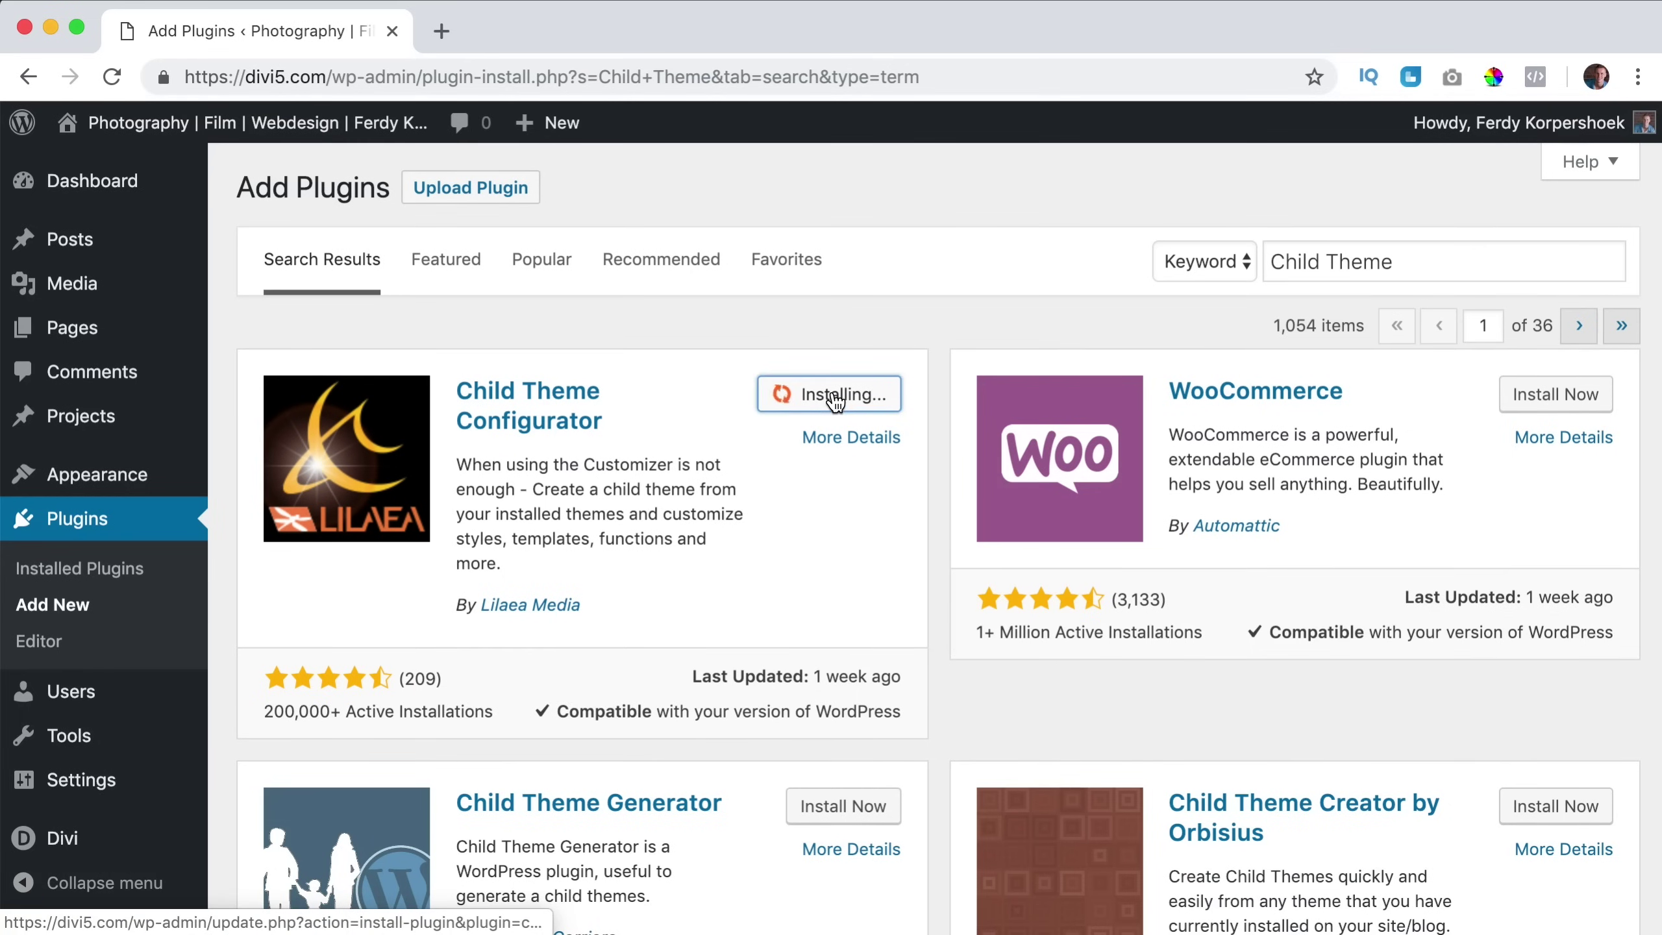
left_click(857, 396)
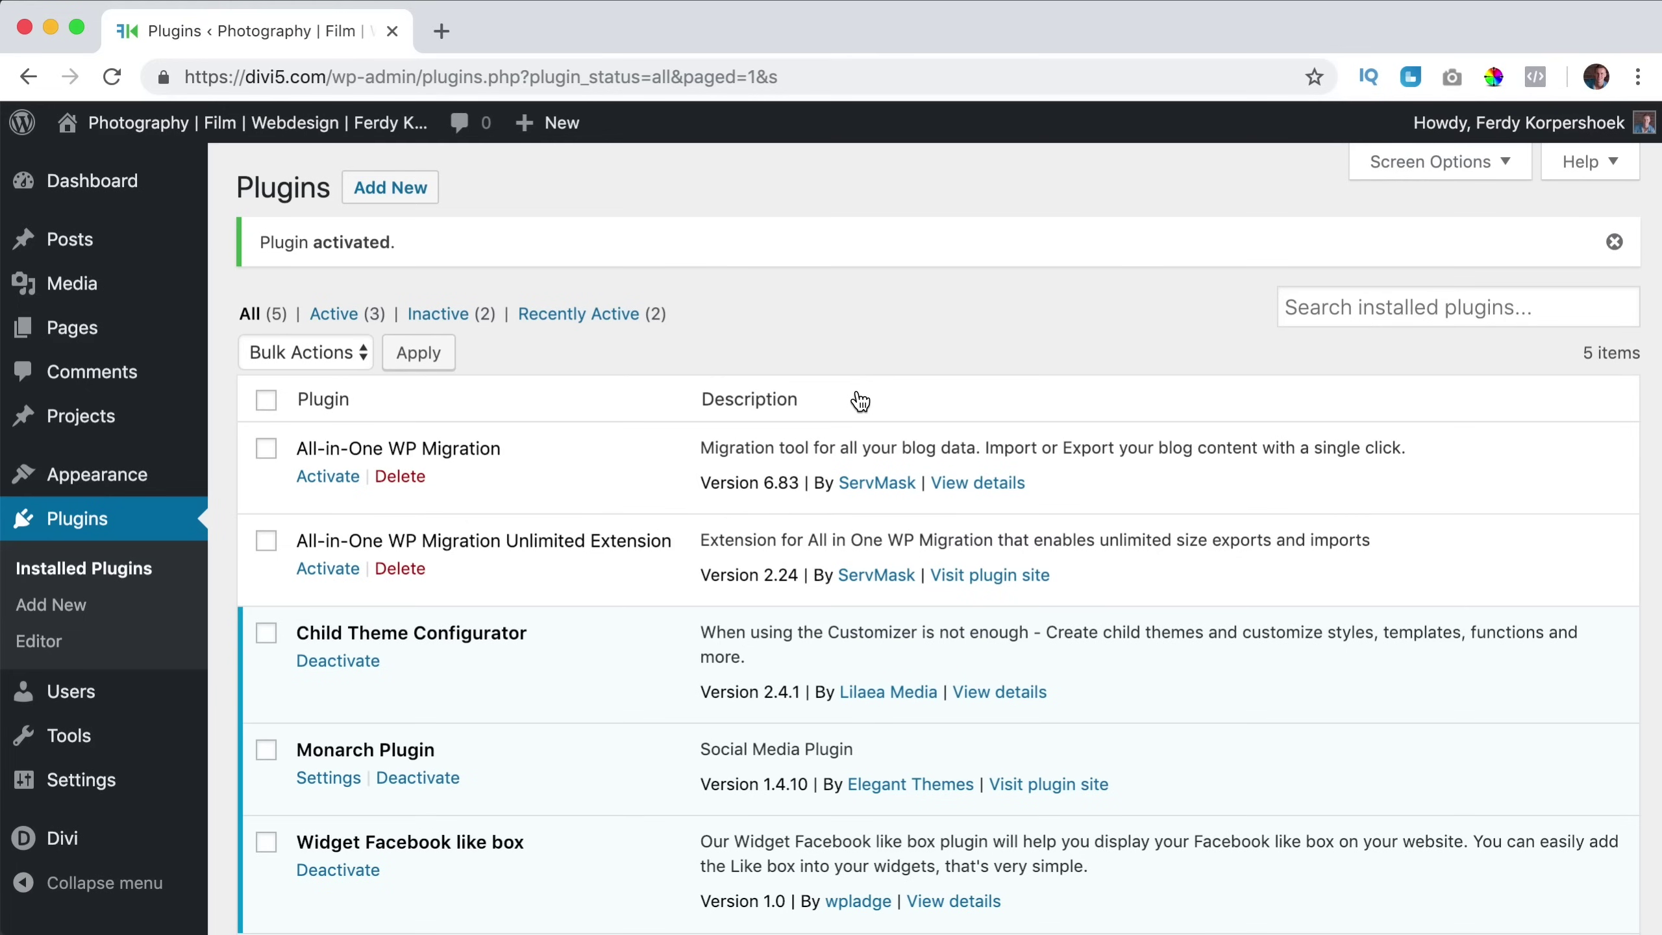
mouse_move(66, 735)
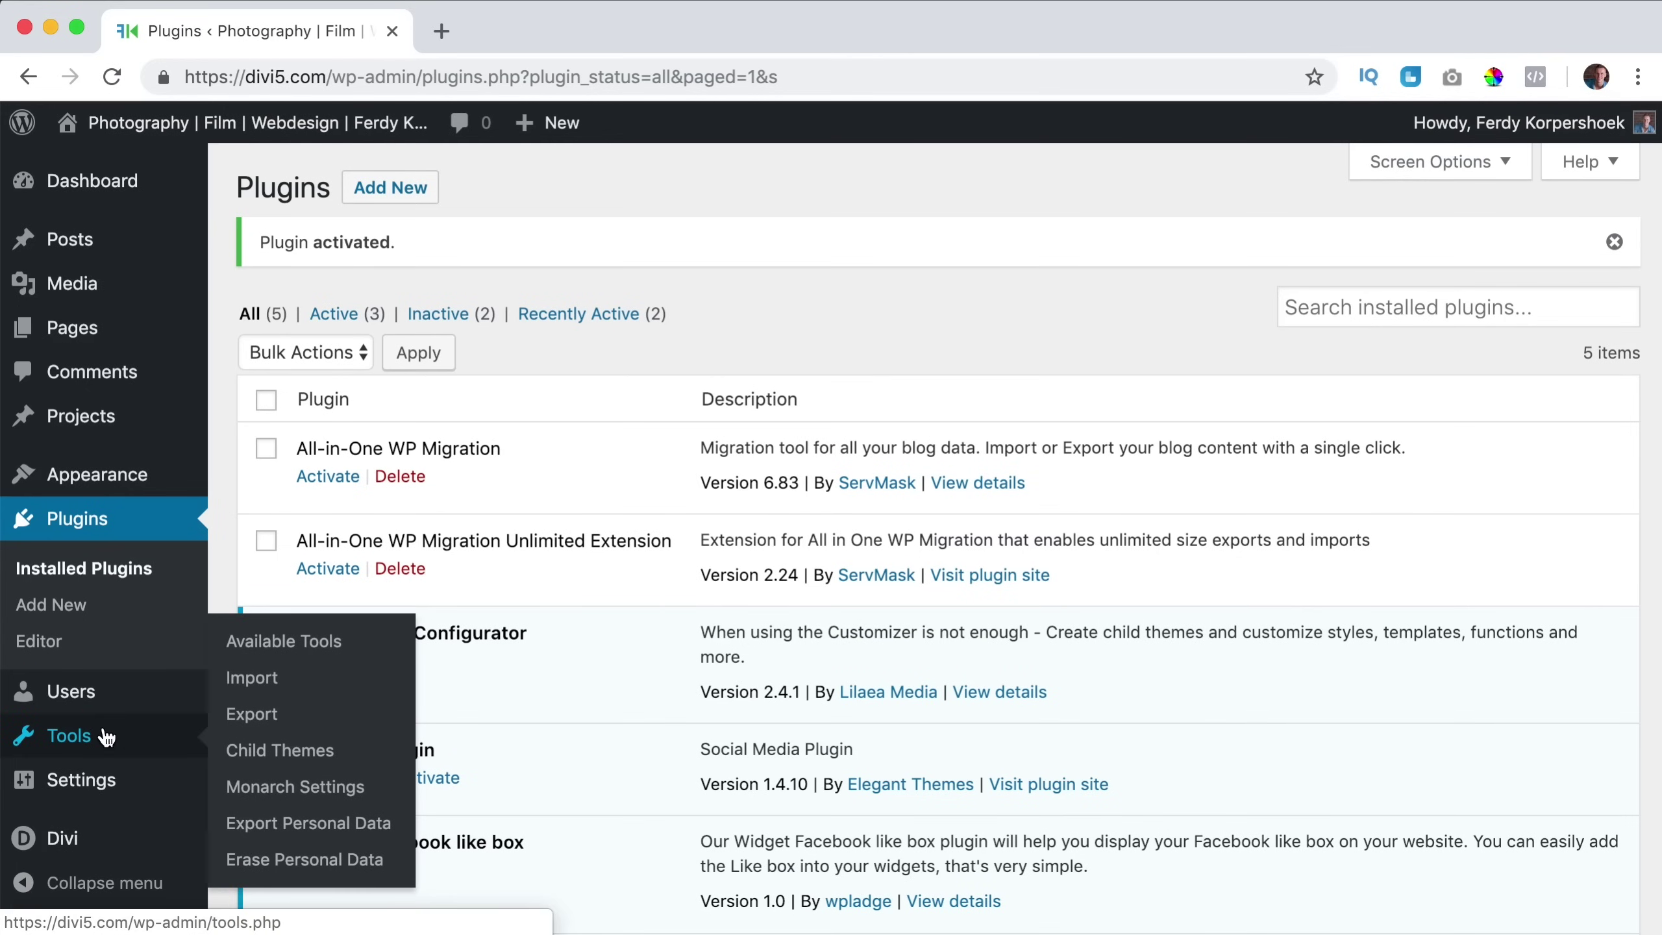
Step: In Tools > Child Themes, pick Divi as the parent theme and run Analyze
left_click(300, 754)
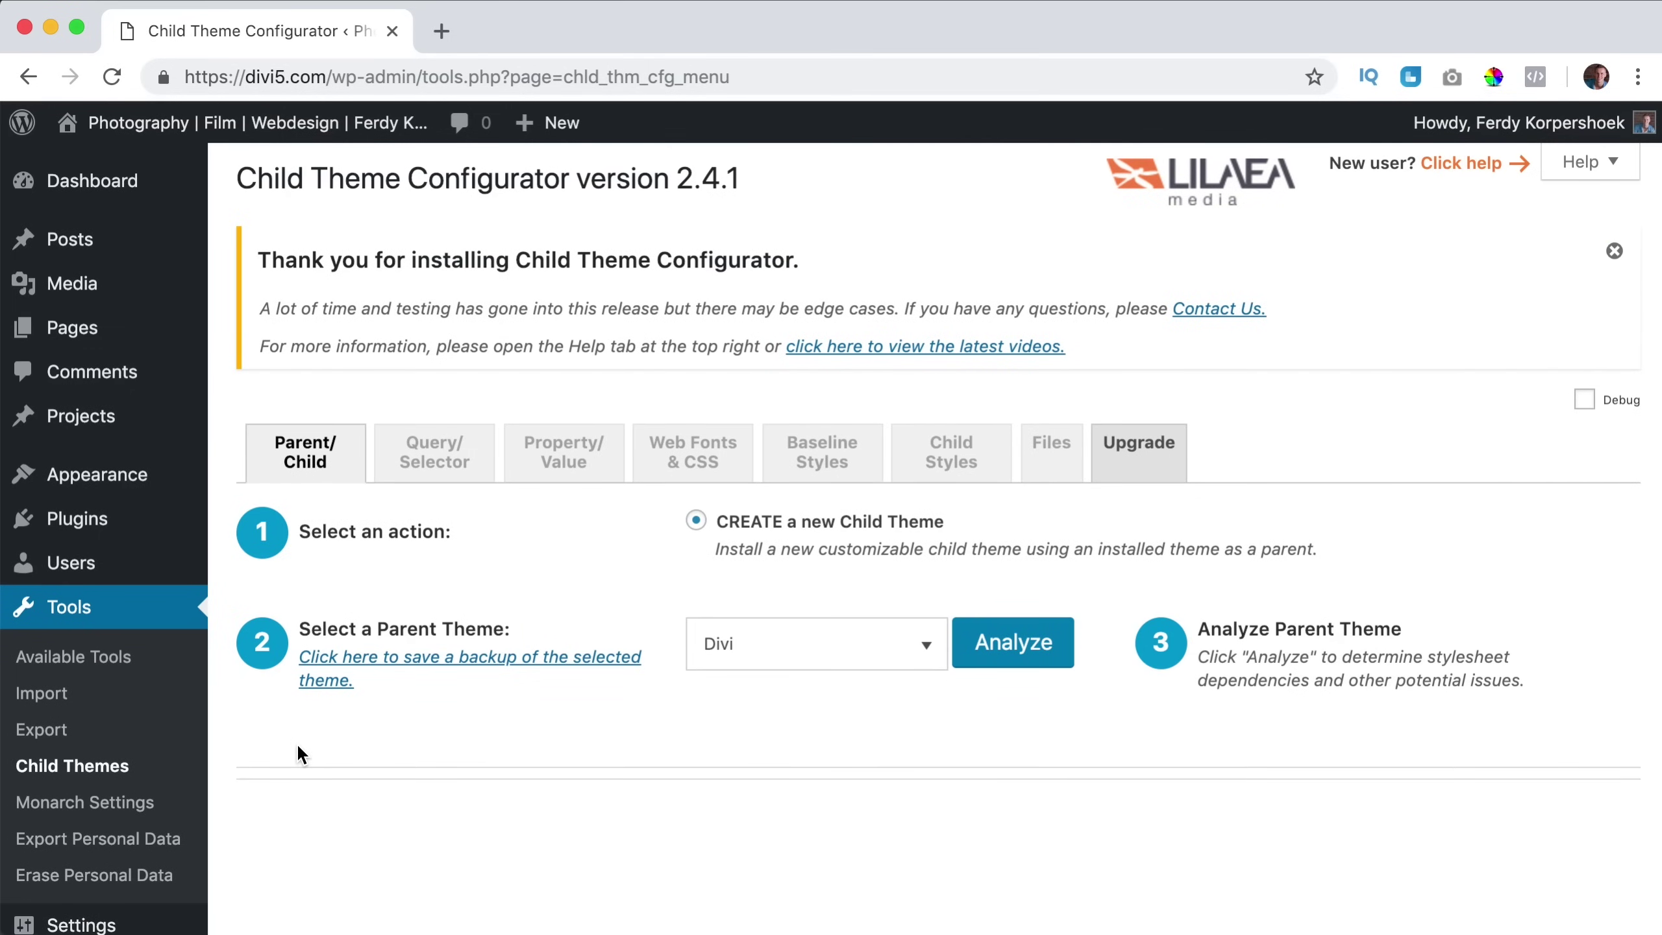
left_click(818, 649)
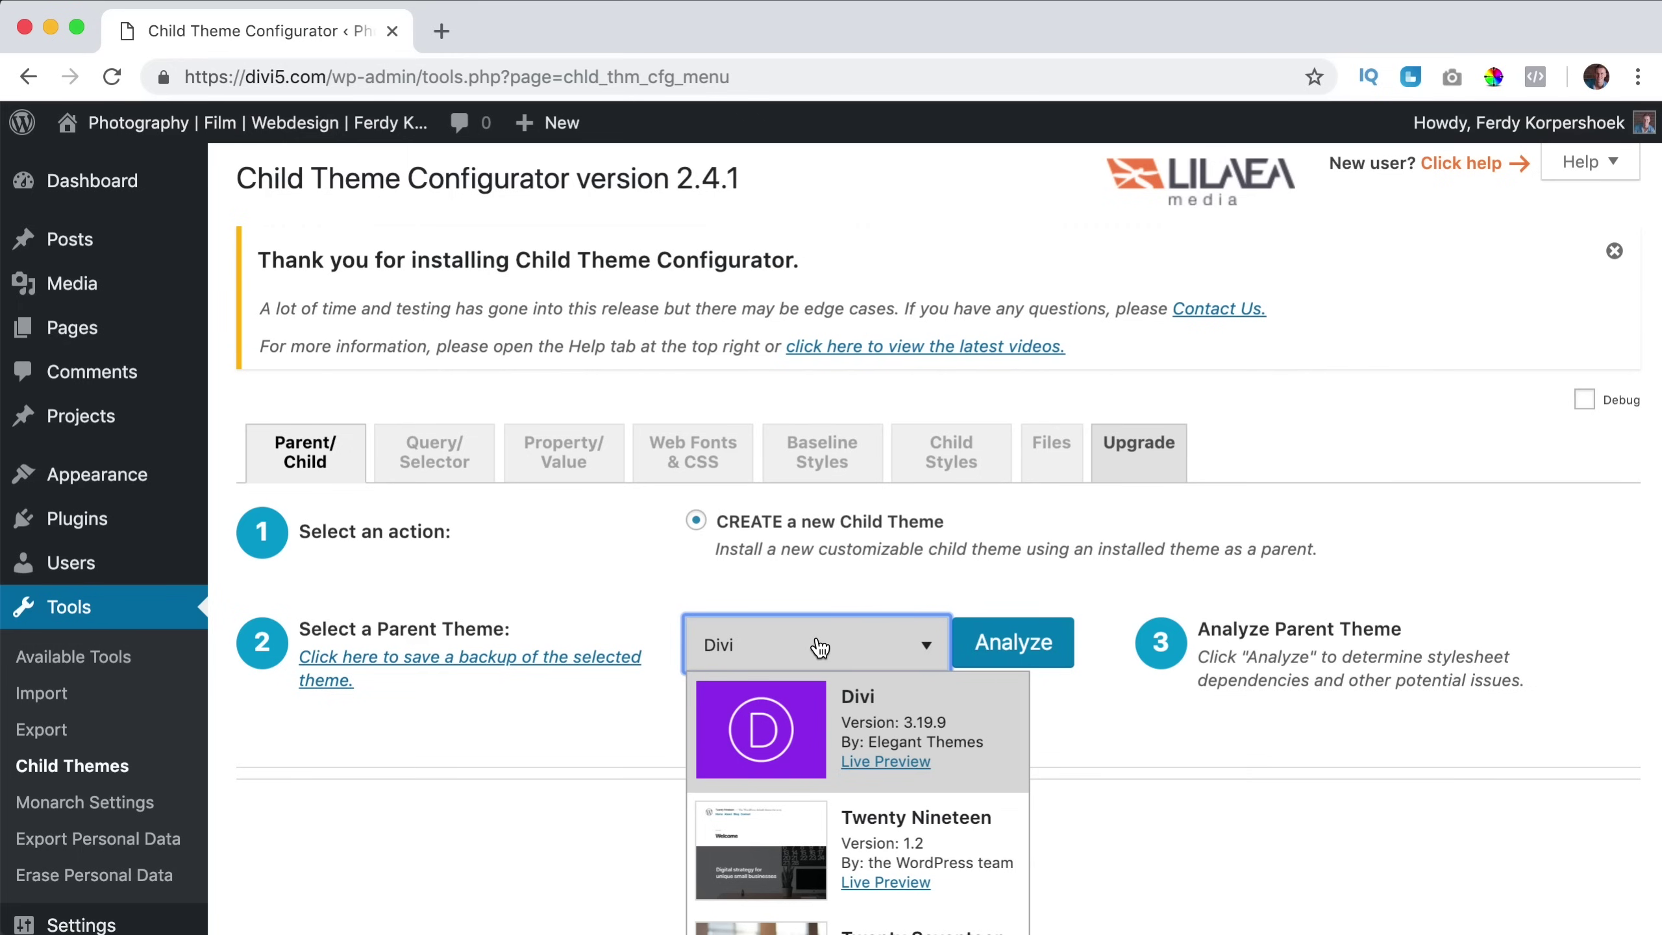
scroll(807, 720, "down", 5)
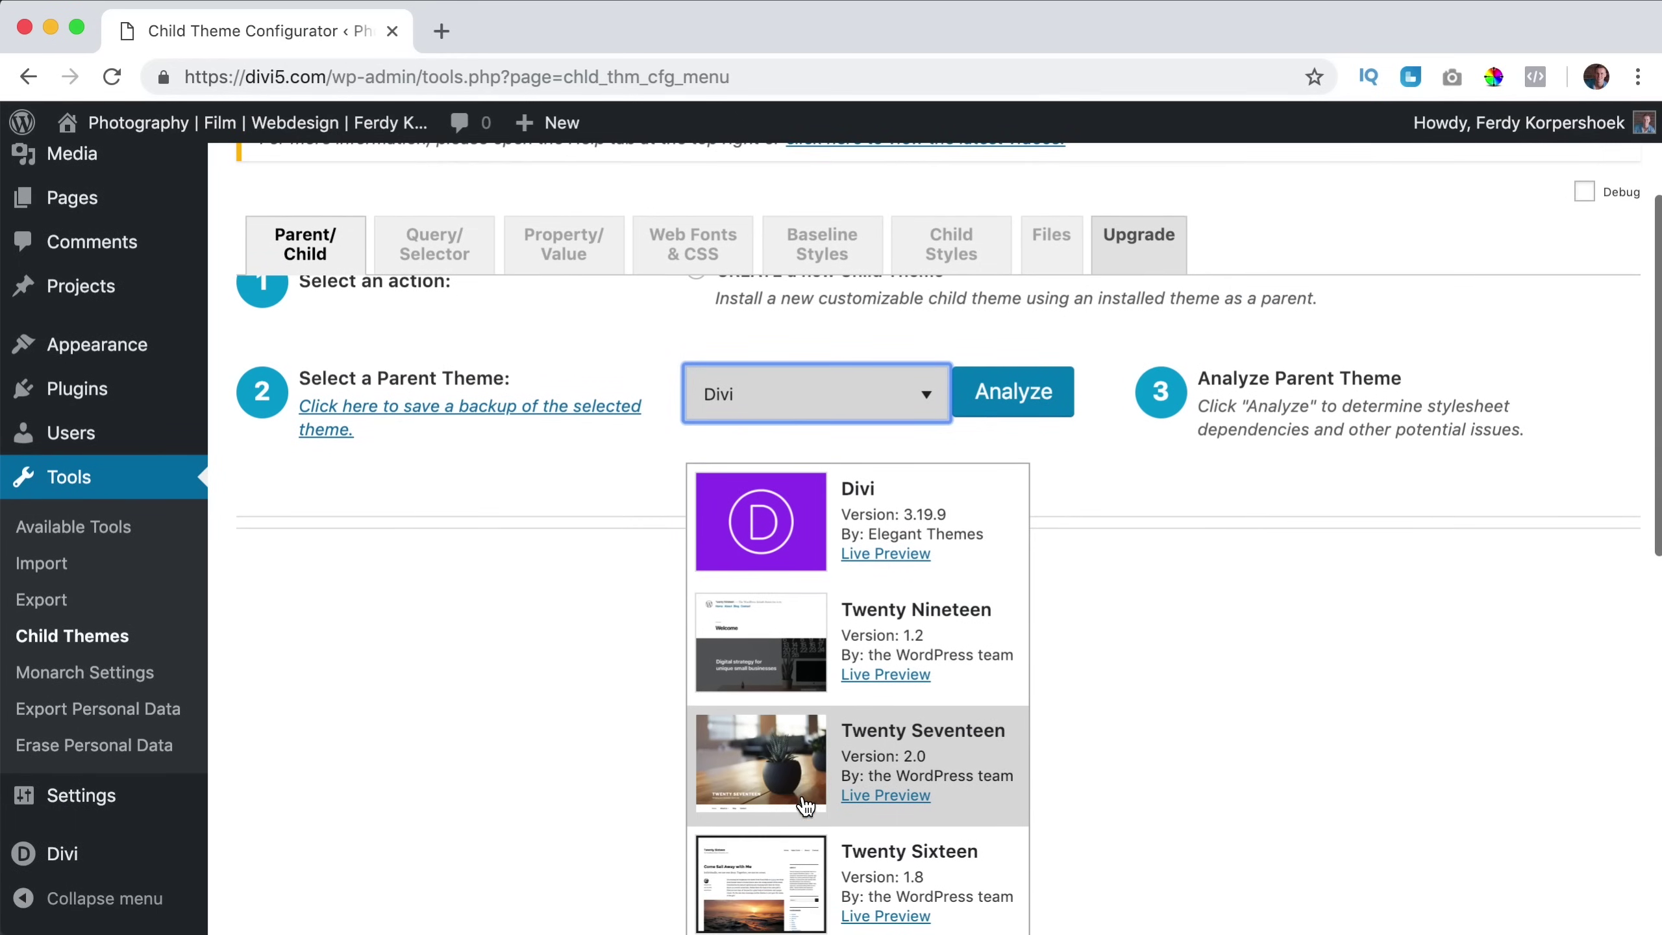
scroll(828, 735, "up", 1)
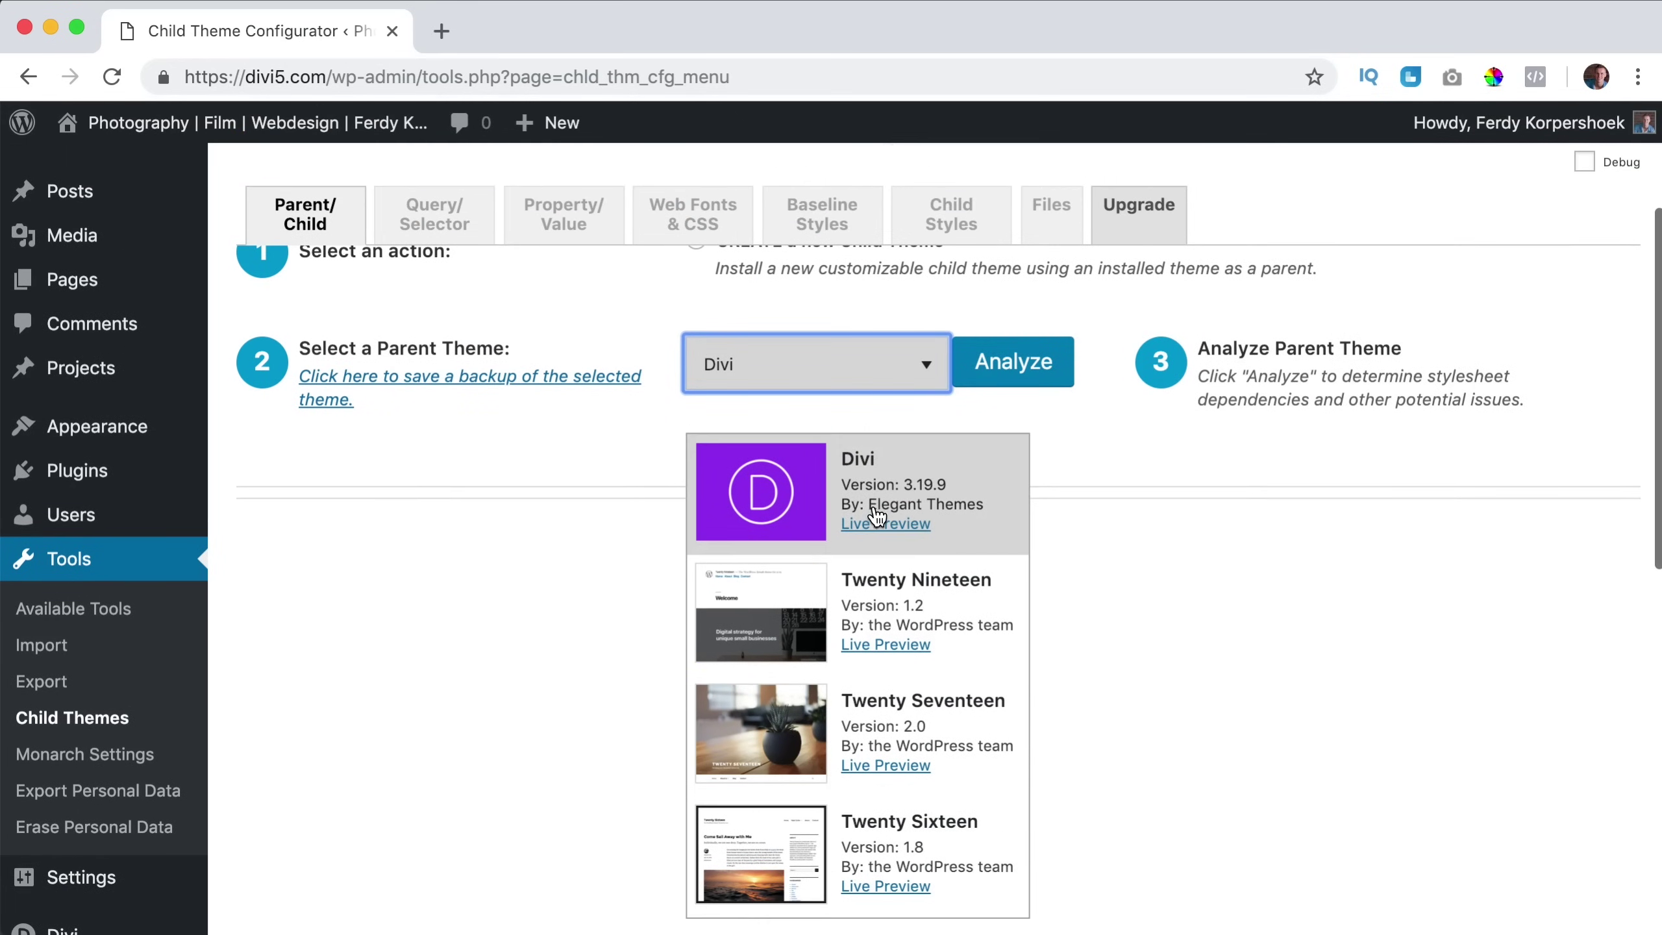
left_click(804, 487)
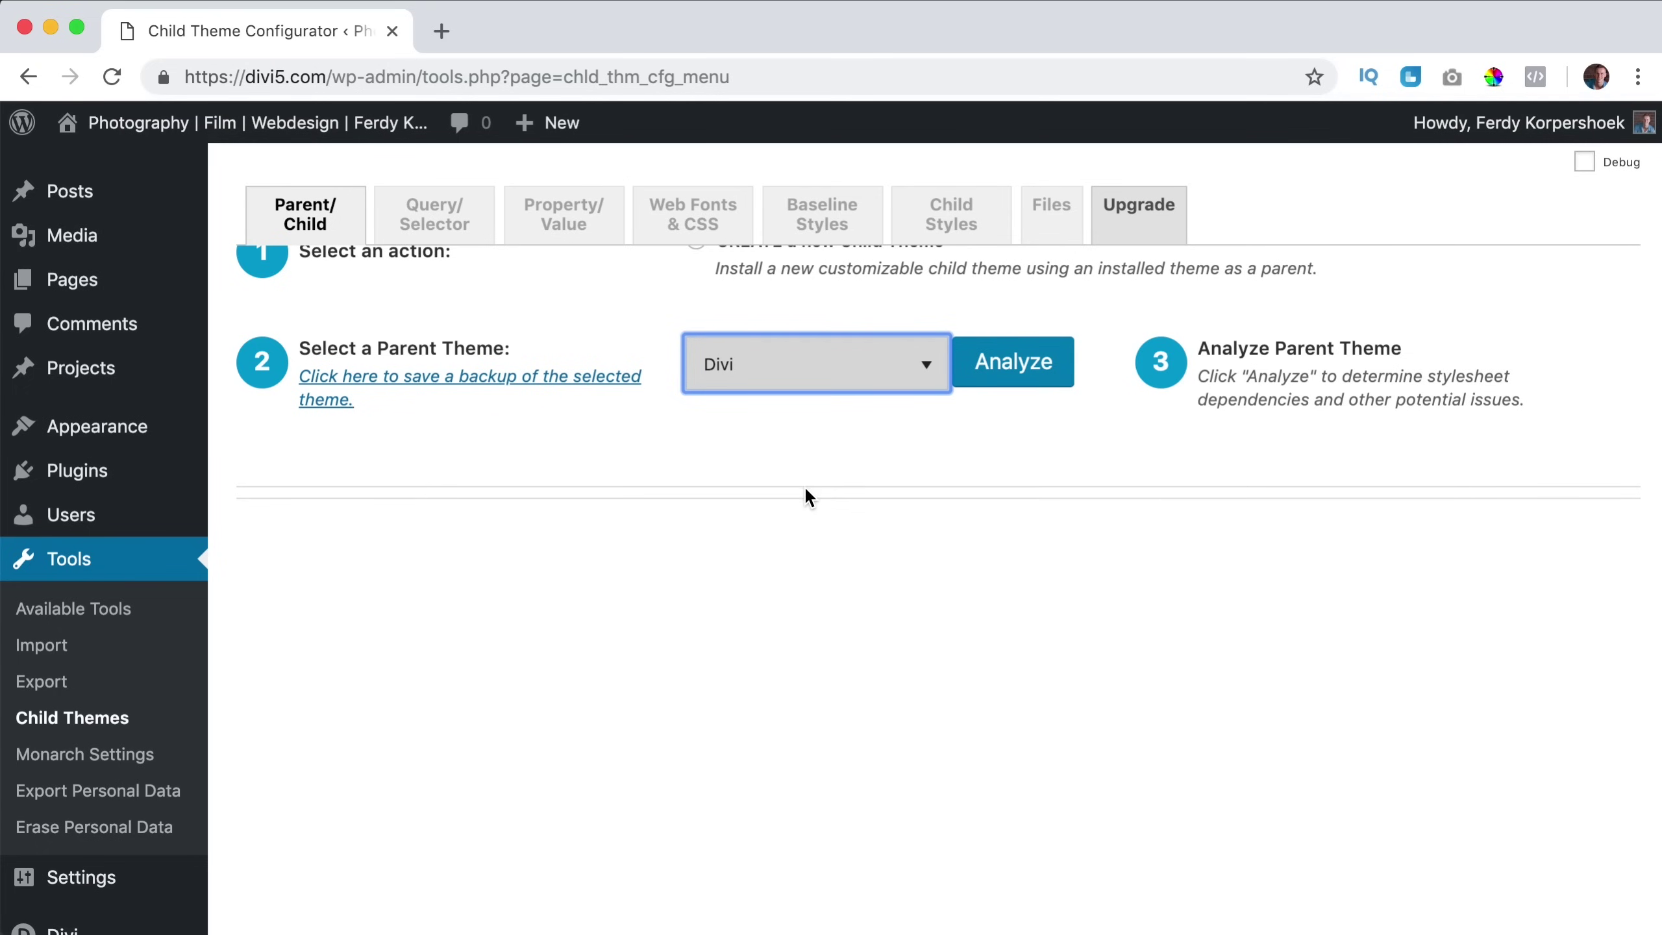
left_click(1011, 420)
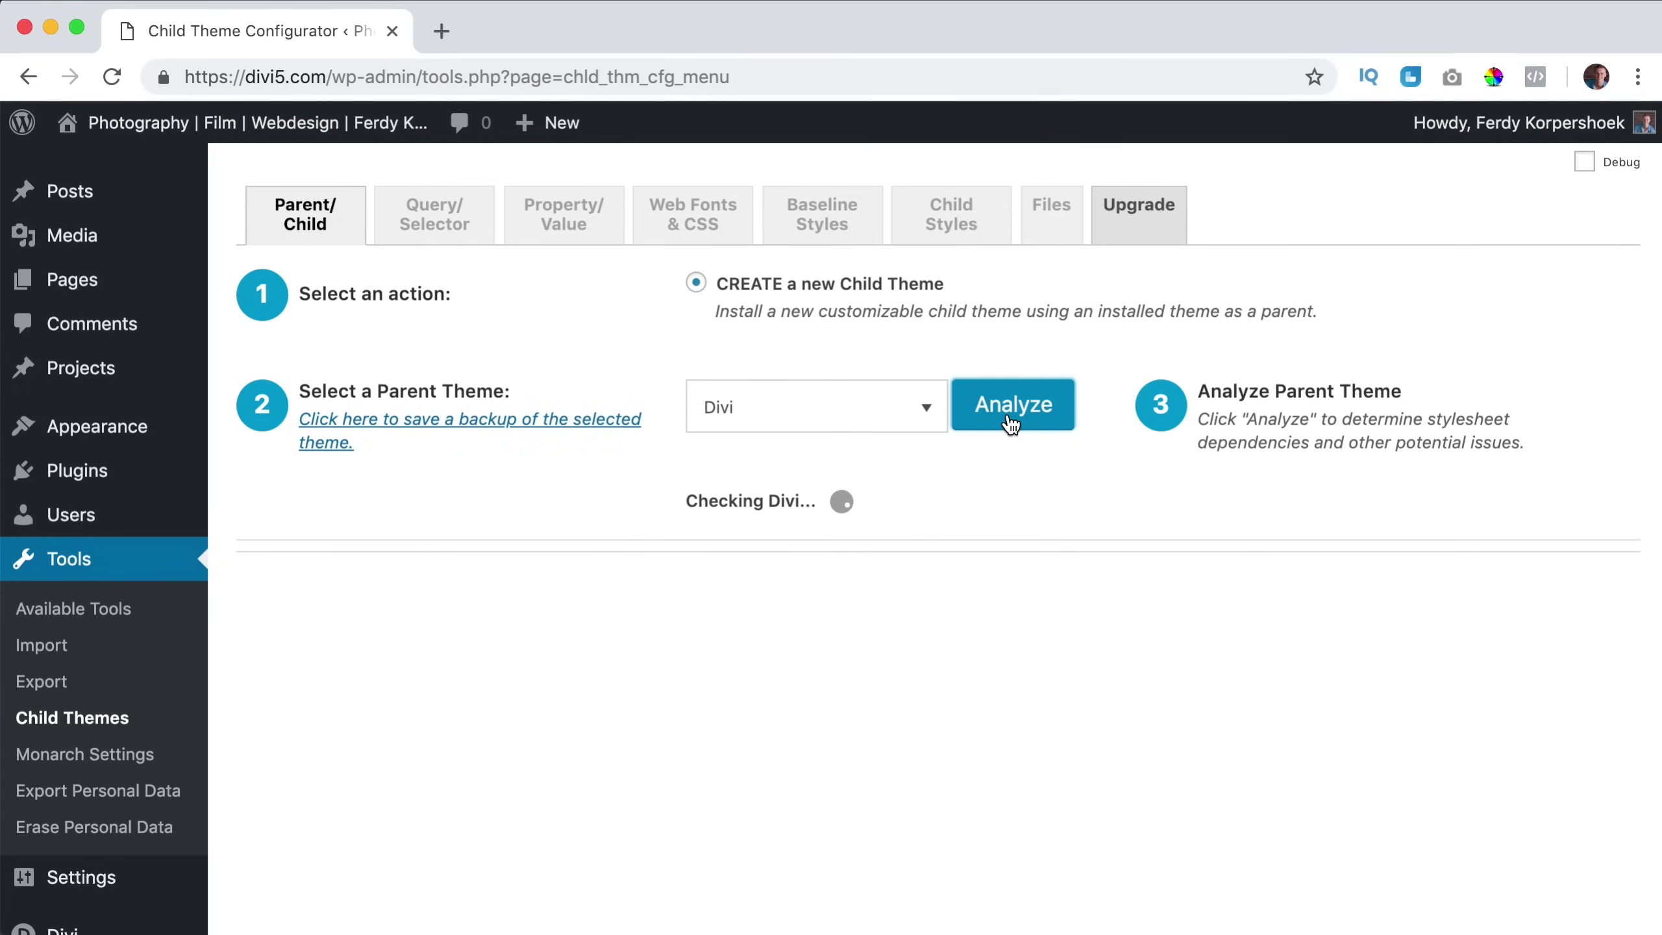
Step: Review the analysis result and the configurator's steps 4–9 for the Divi child
scroll(796, 336, "down", 3)
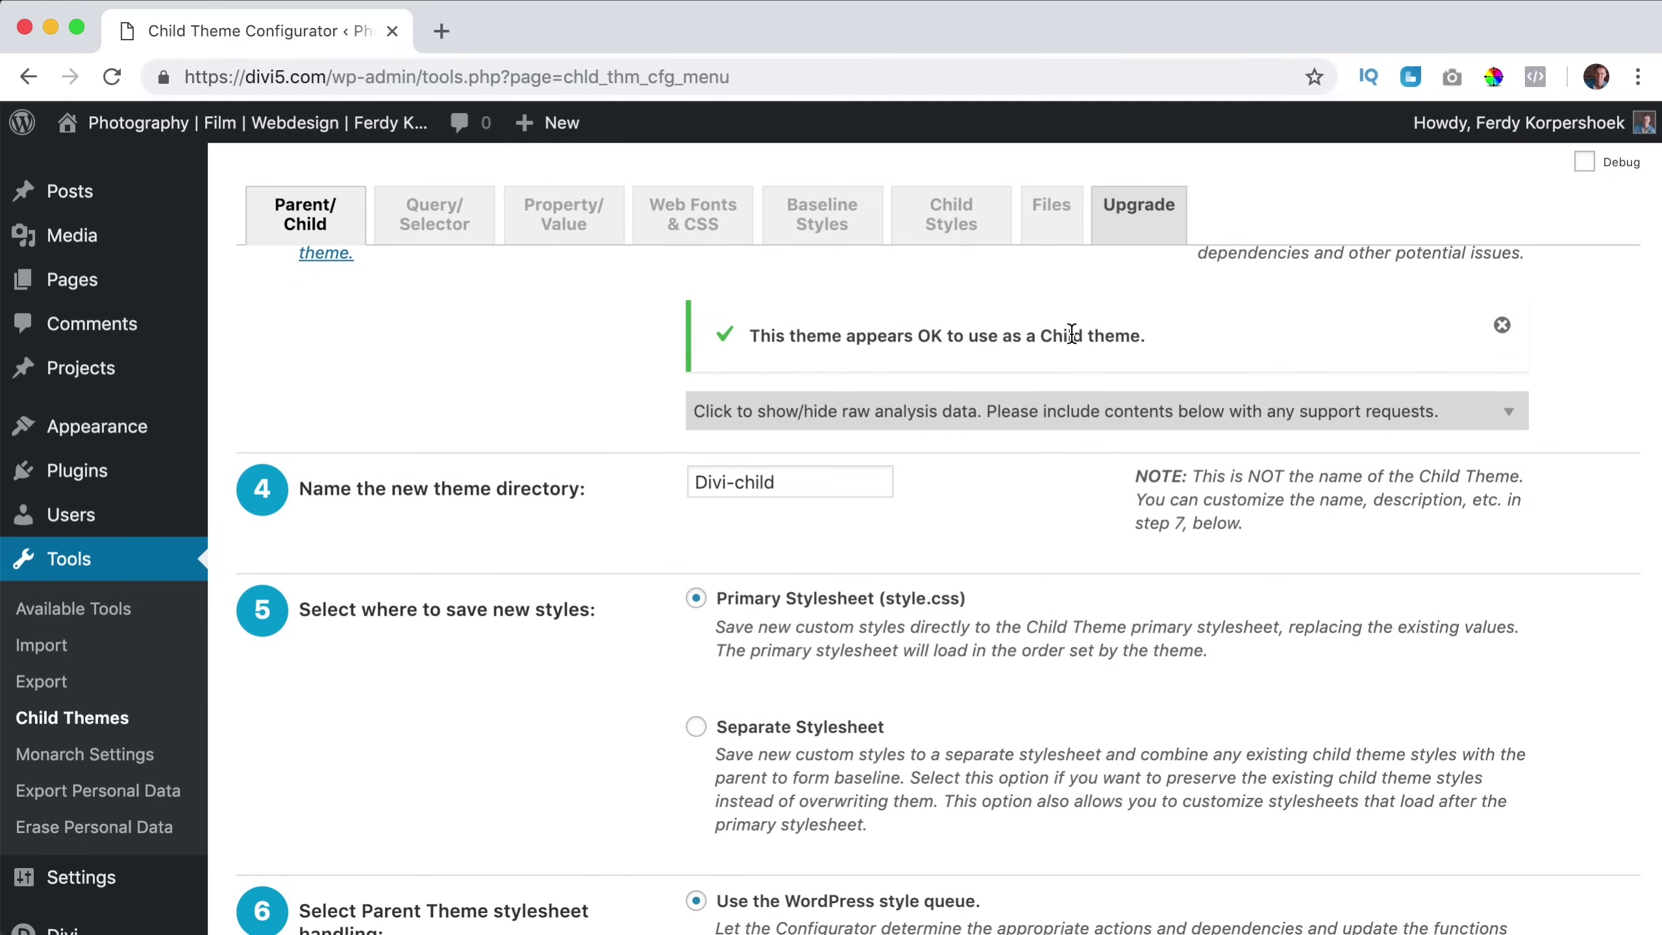
scroll(1070, 337, "down", 1)
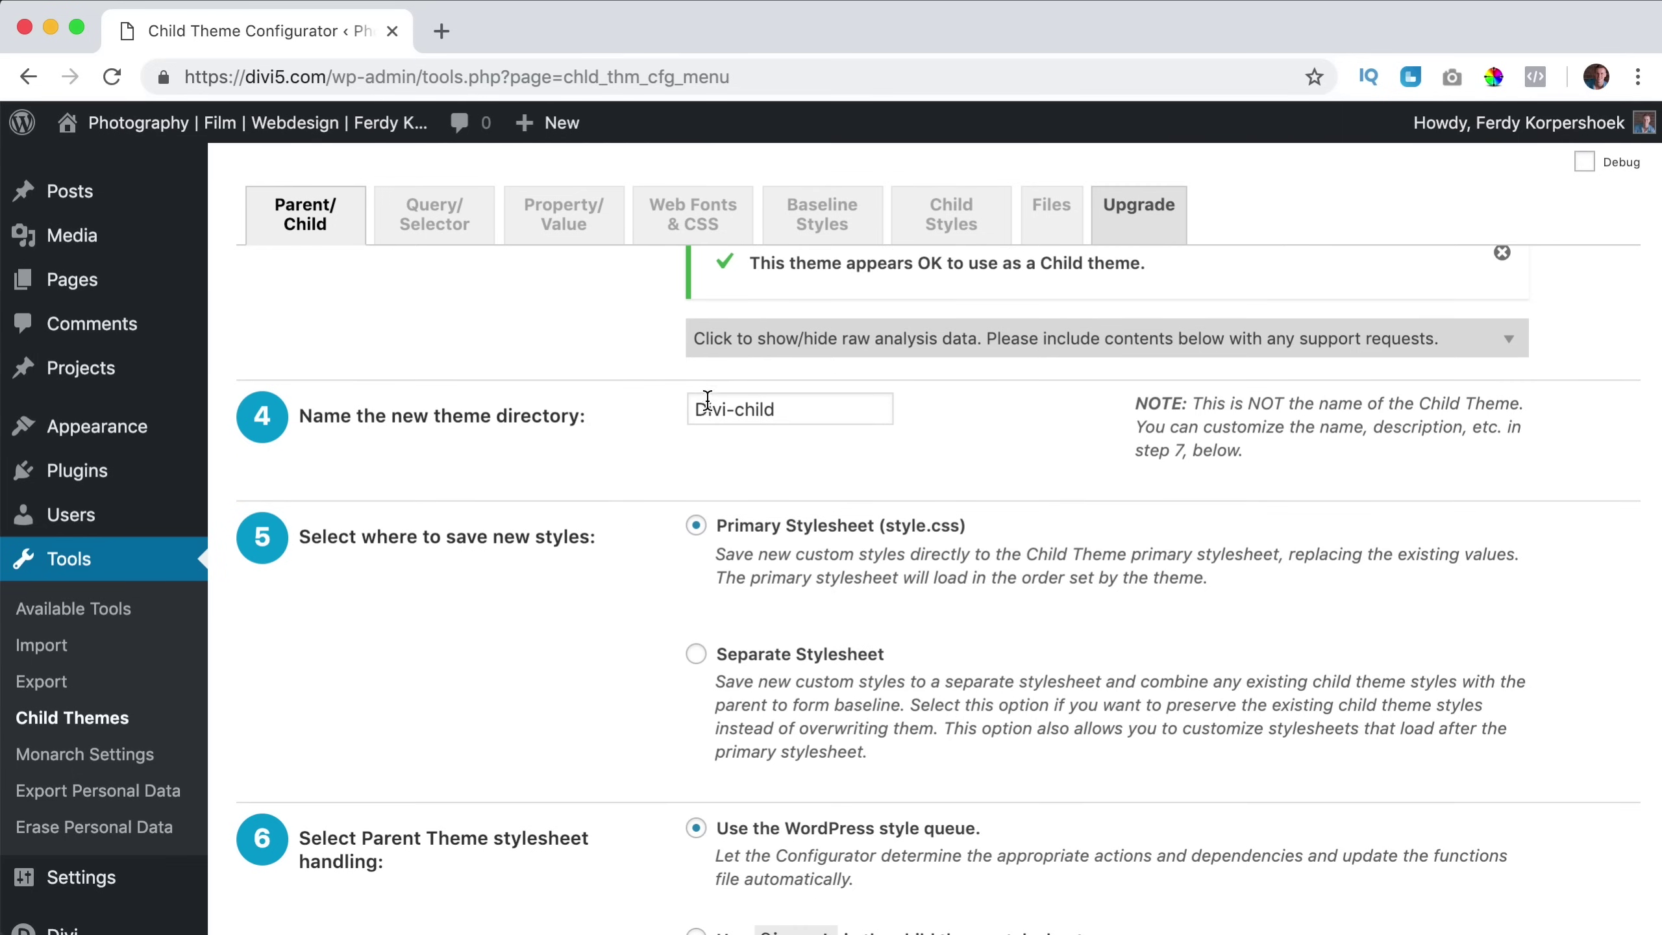
scroll(671, 425, "down", 1)
scroll(670, 425, "down", 1)
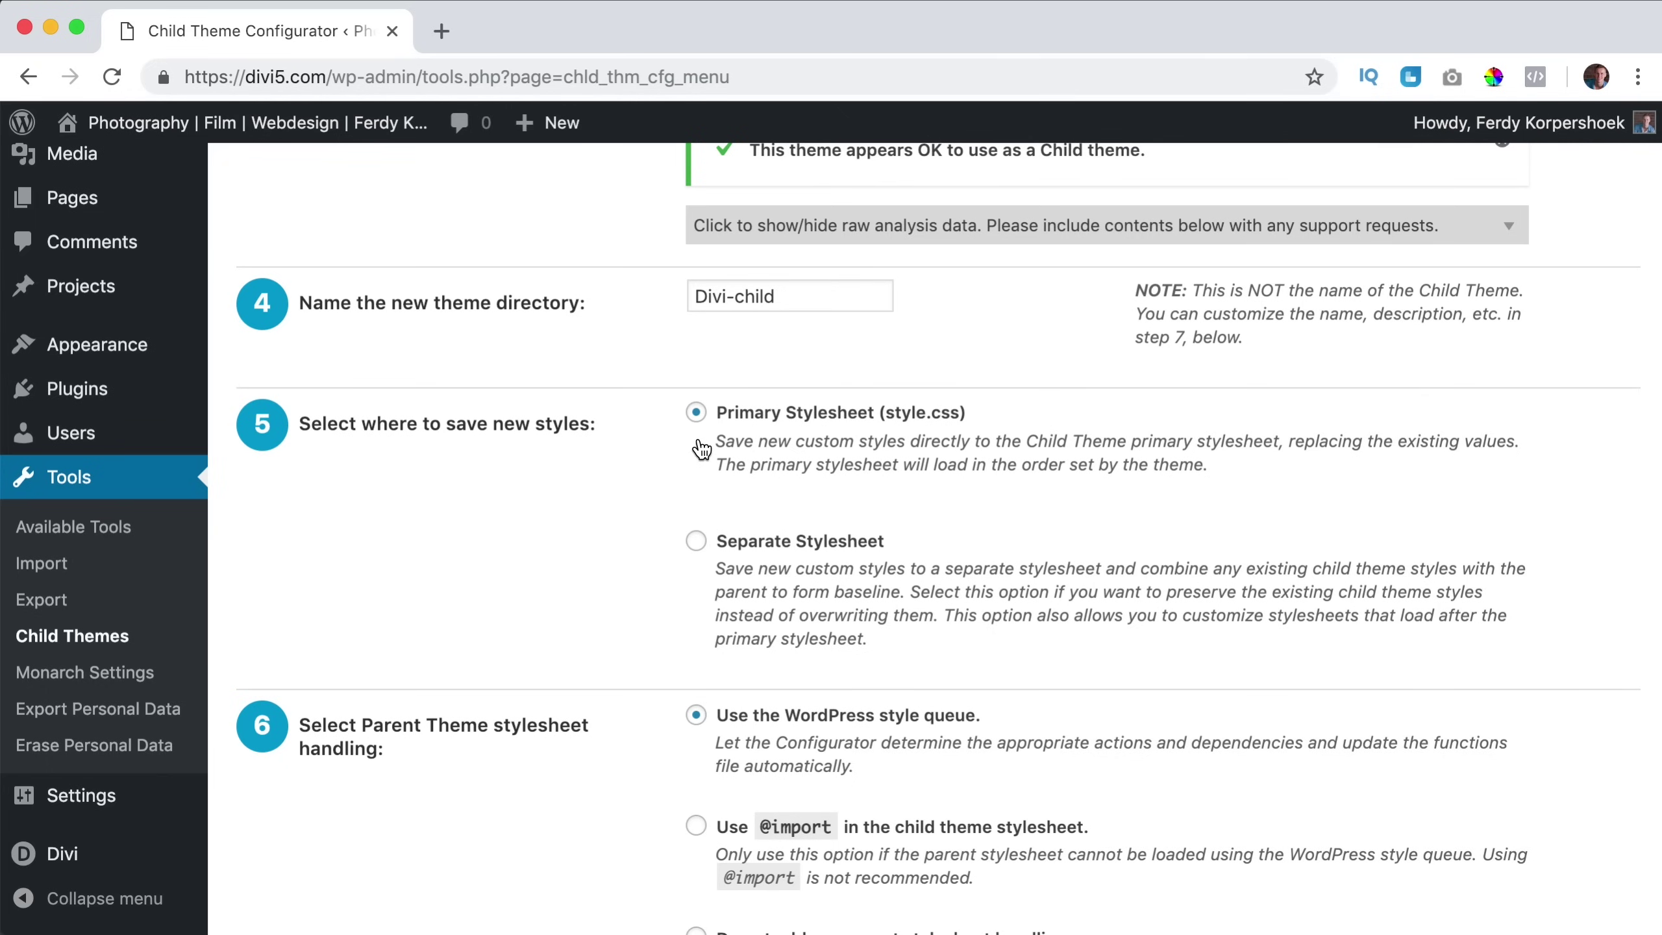
scroll(701, 449, "down", 5)
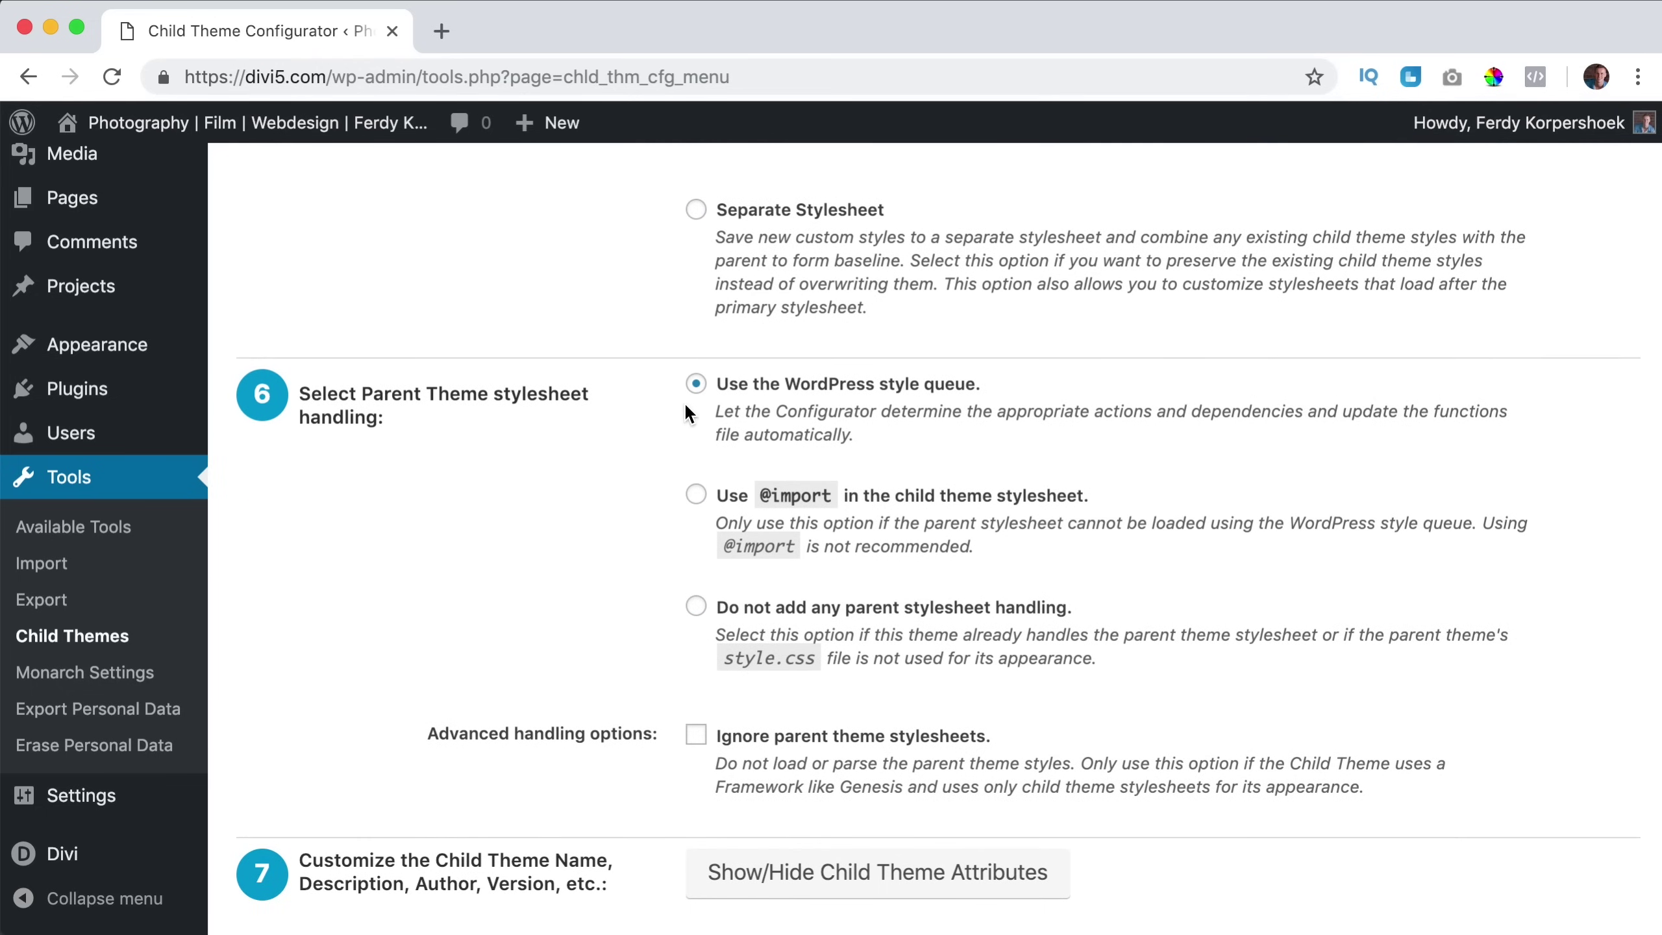
scroll(677, 448, "down", 6)
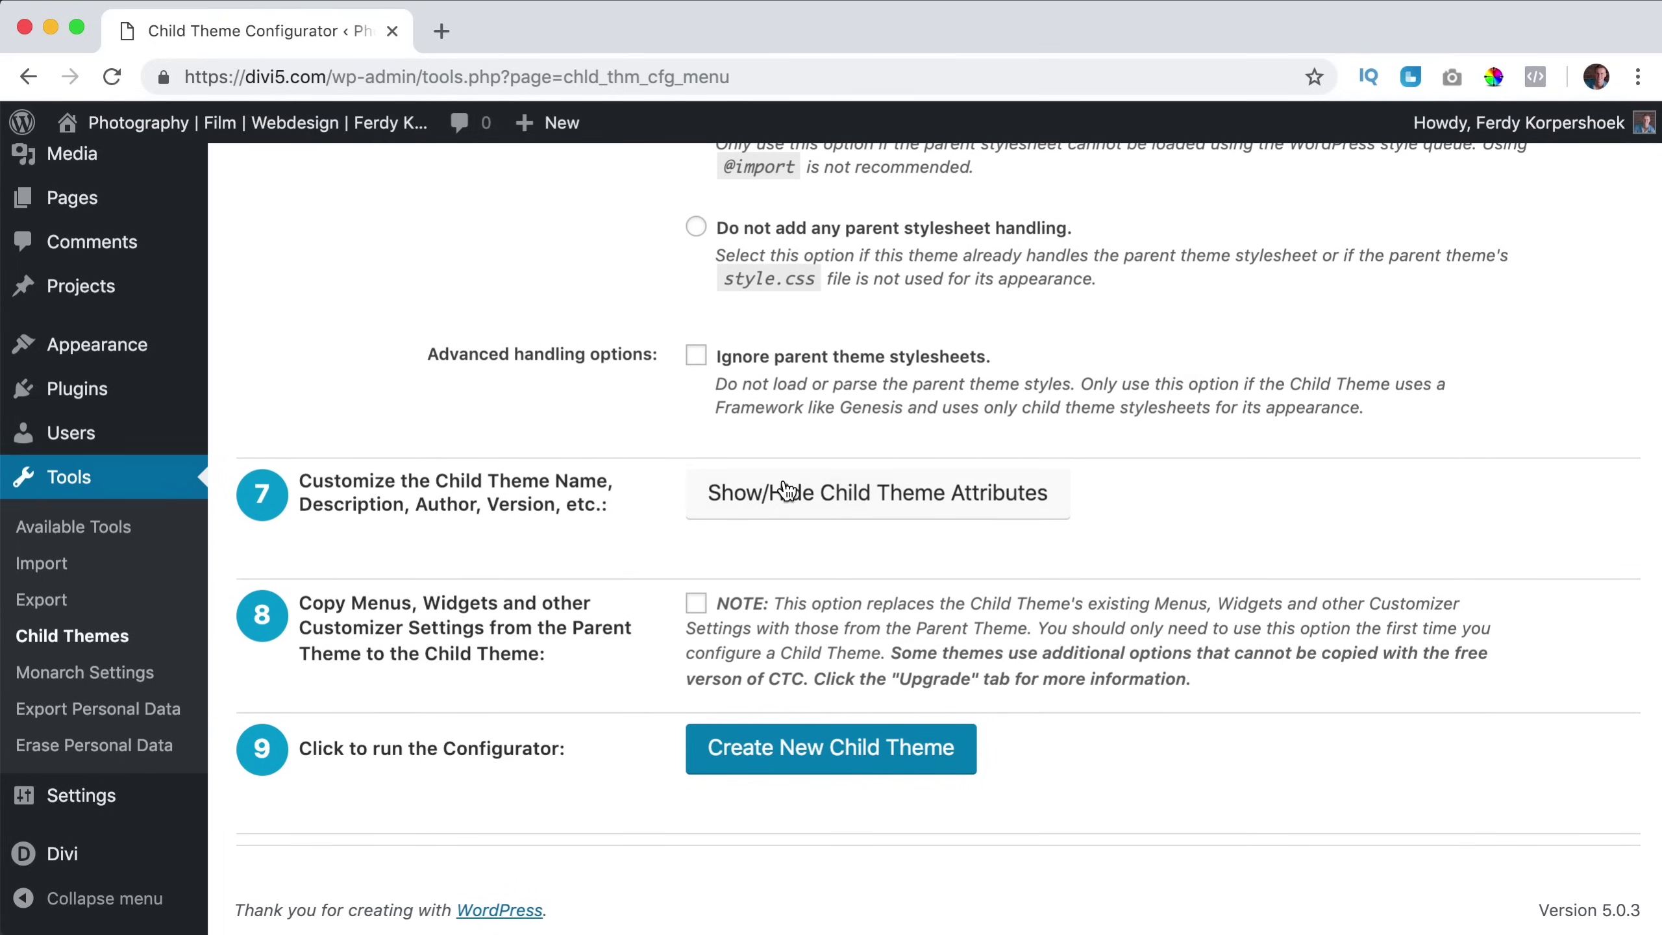
Step: Replace the Theme Website with the author's site address and enter the author's name
left_click(809, 495)
scroll(664, 497, "down", 5)
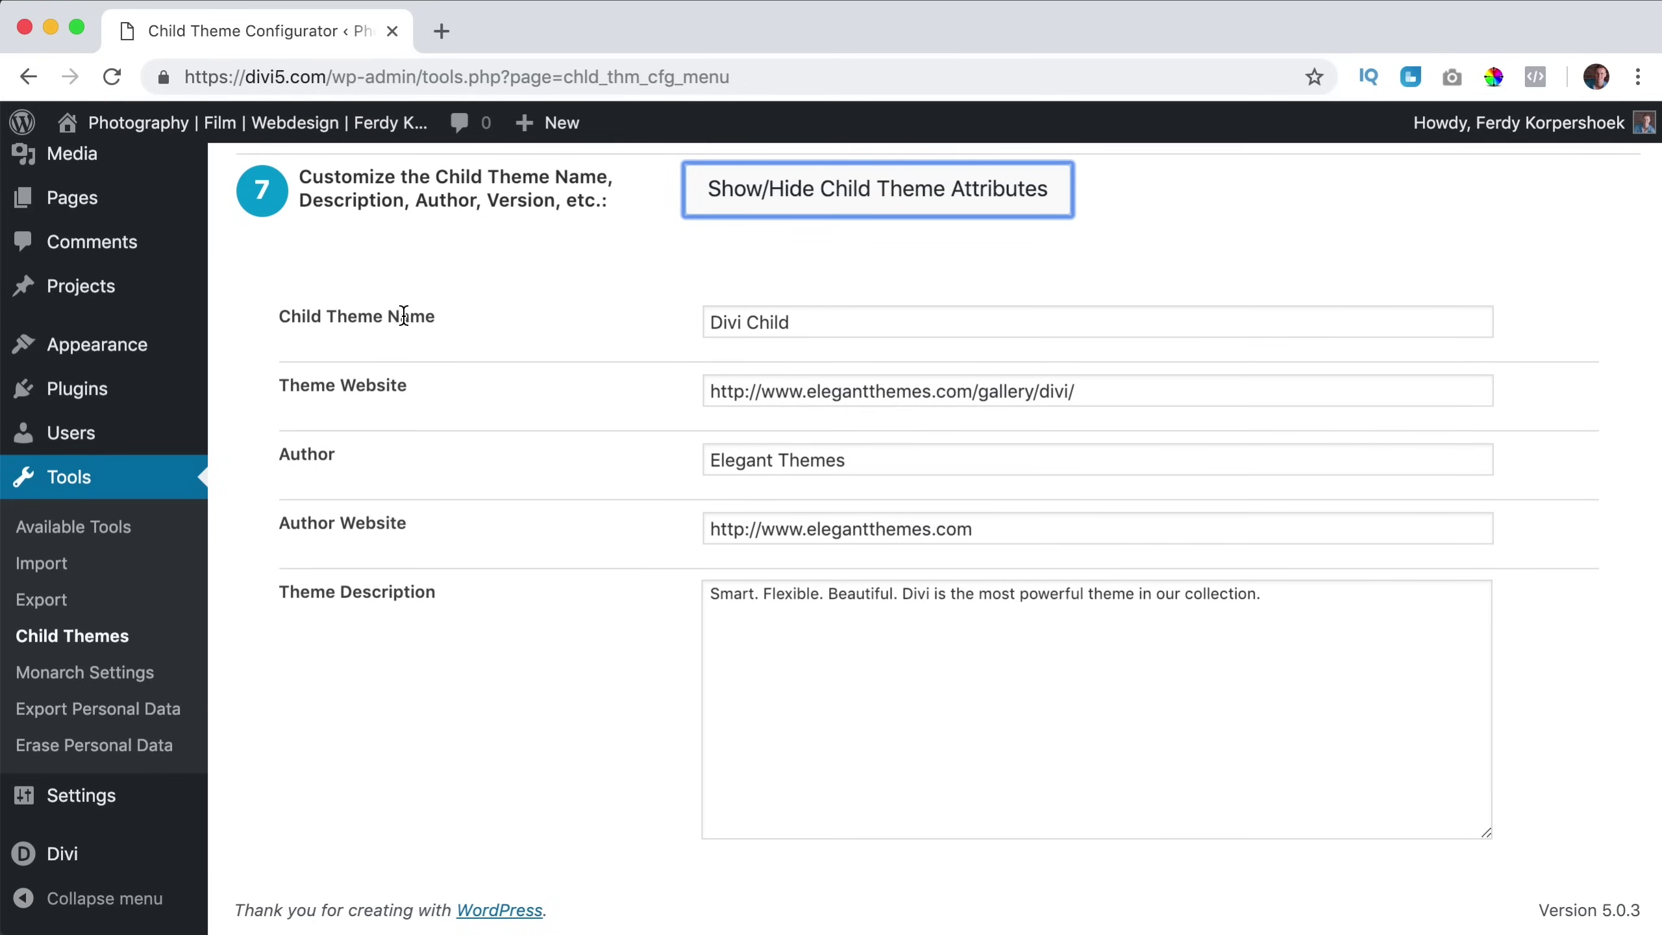
scroll(393, 385, "down", 1)
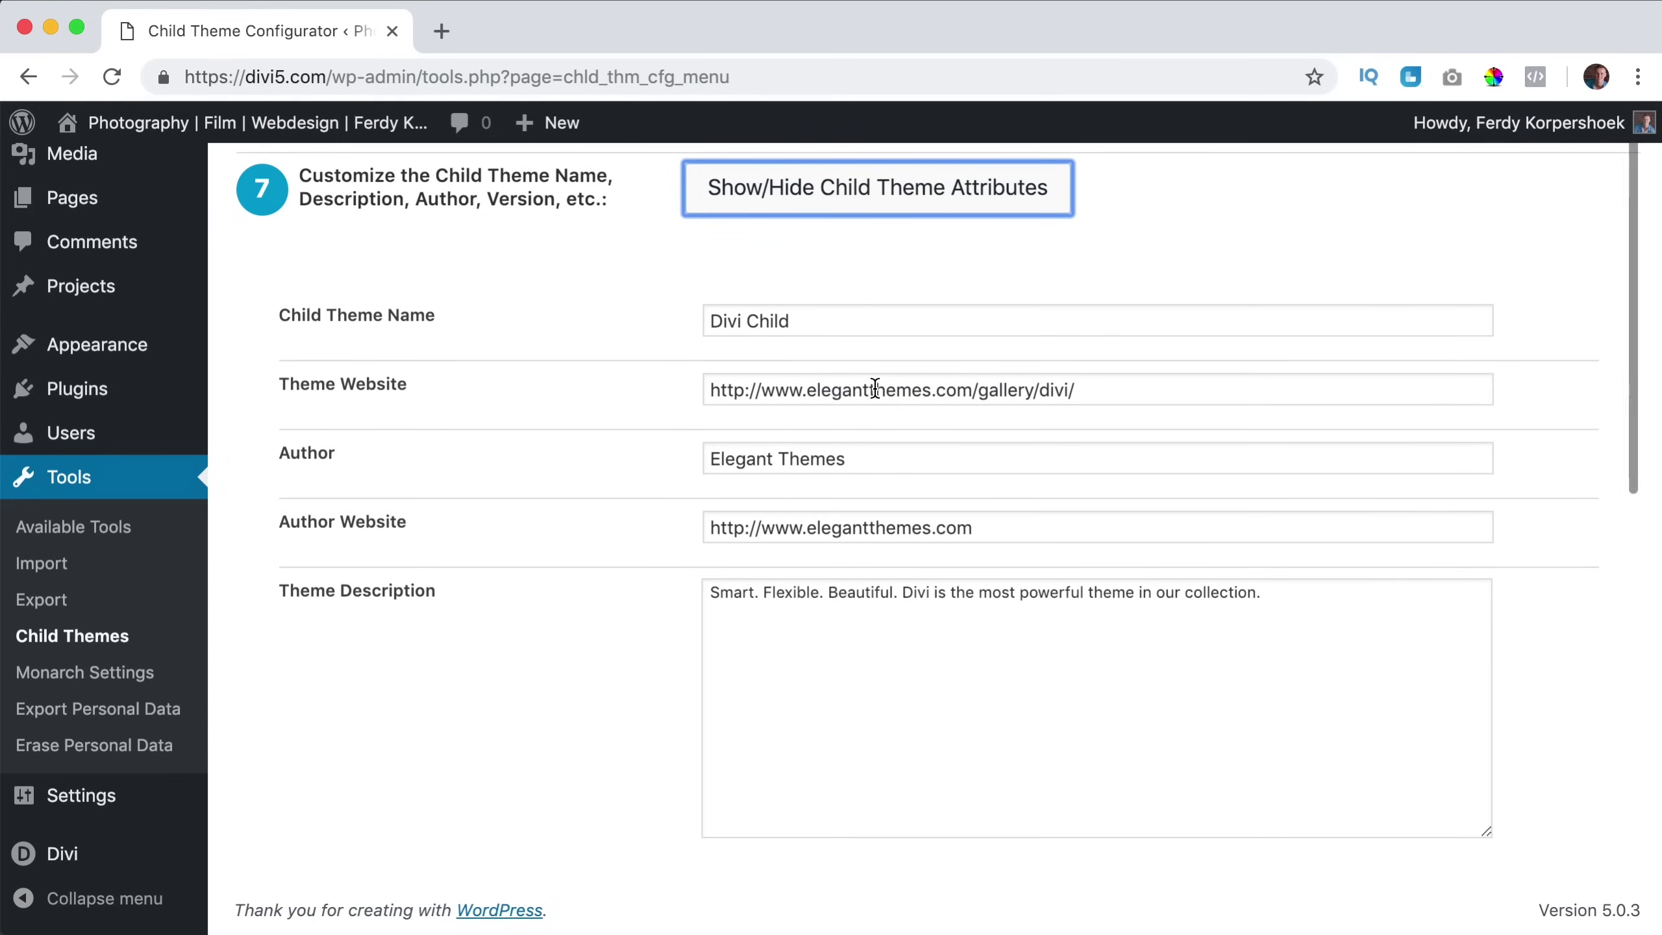
left_click(1094, 388)
left_click_drag(1077, 390, 746, 392)
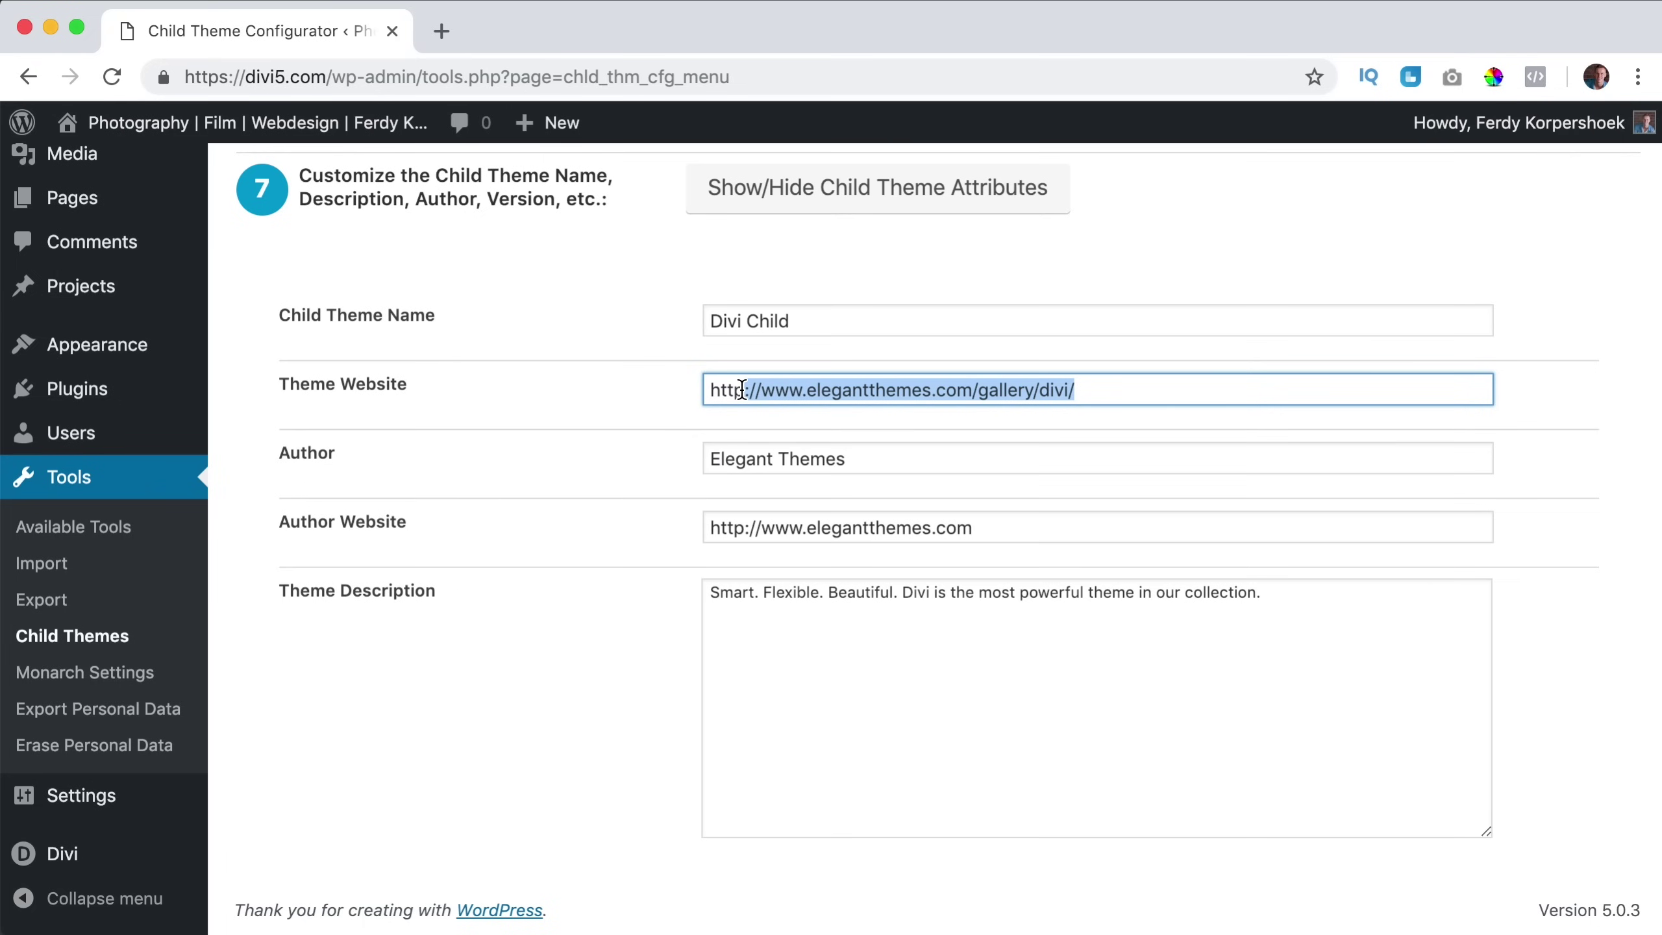
type("s://ferdykorp.com")
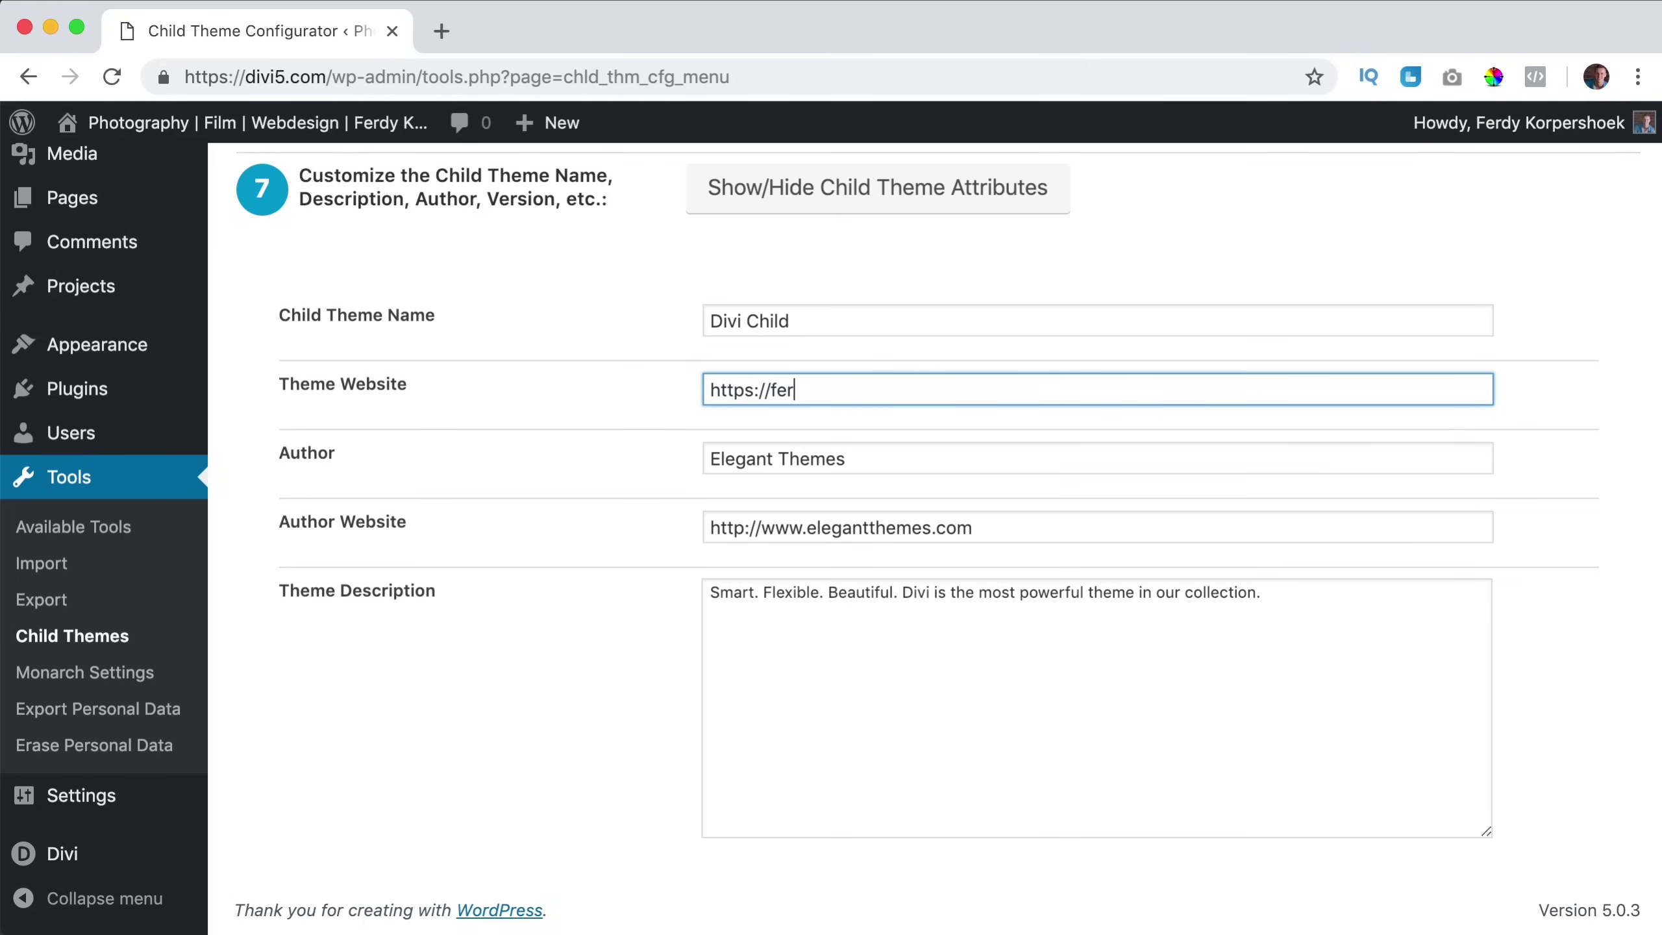
key("Tab")
type("Ferdy Korpershoek")
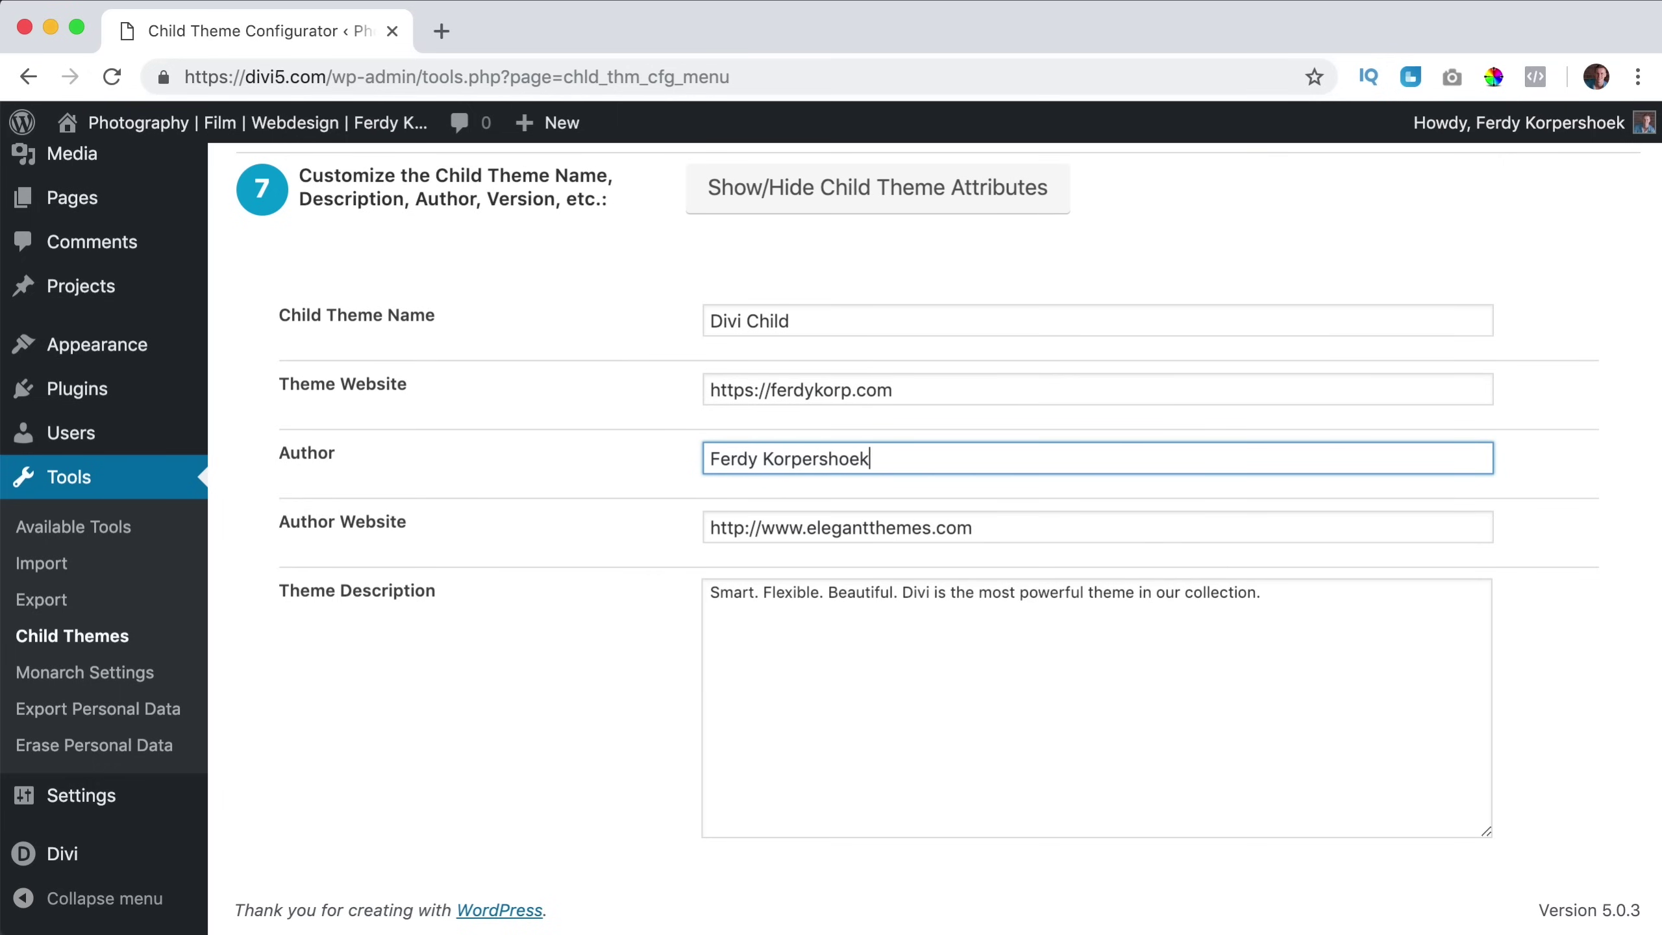
key("Tab")
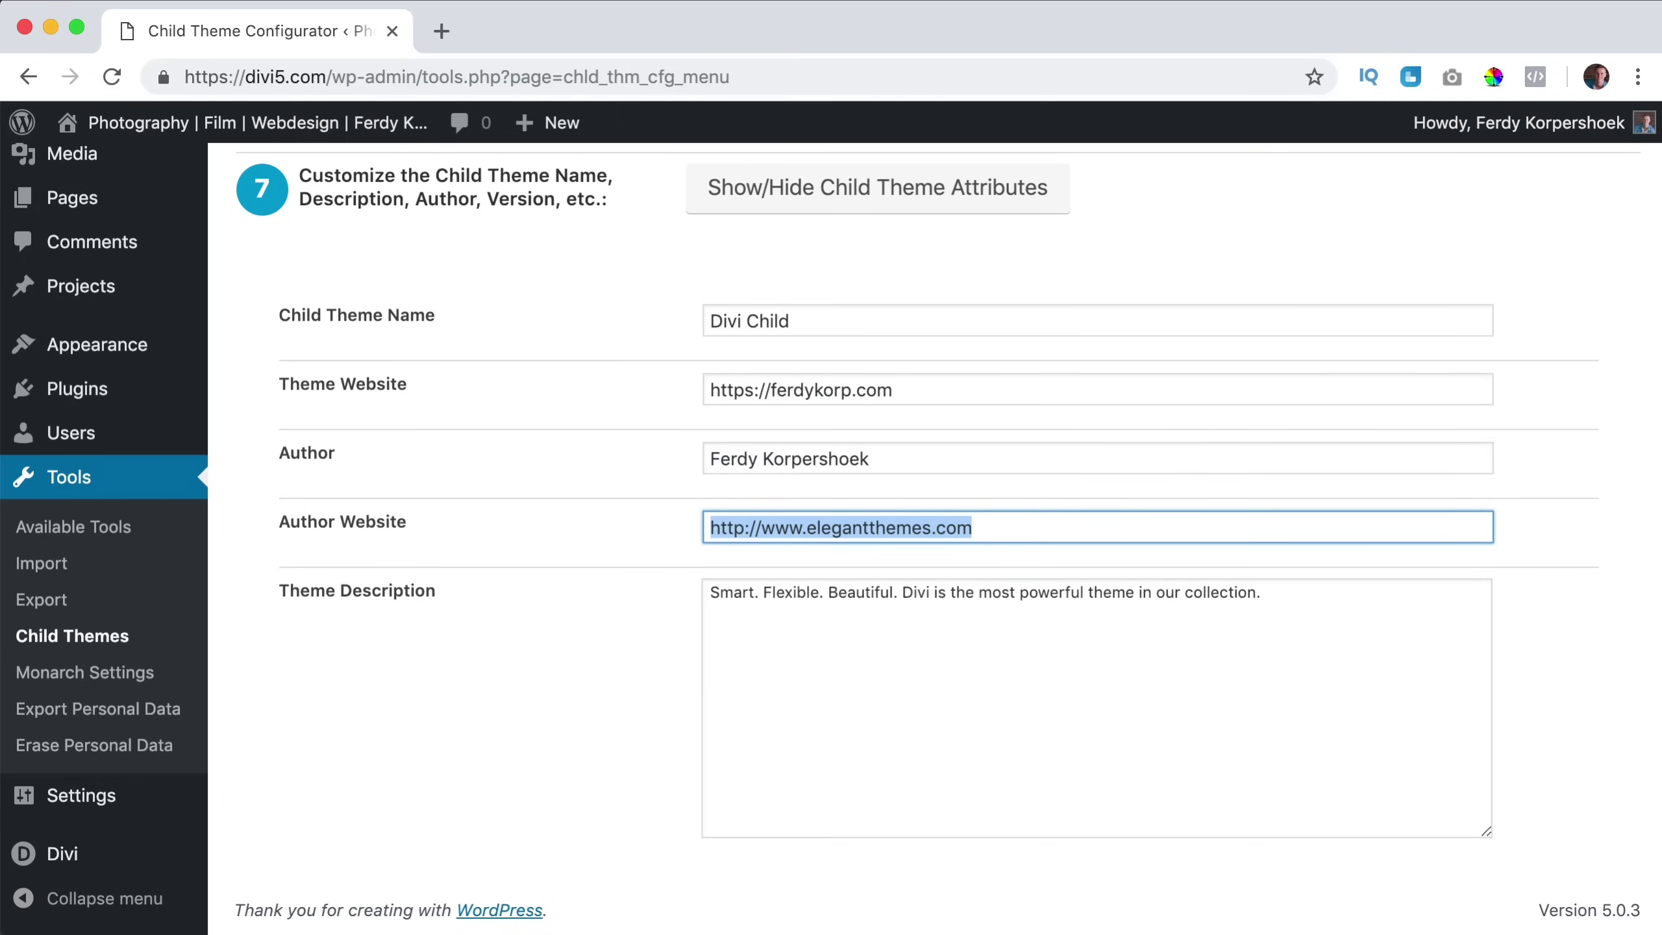
Step: Copy the theme website address into the Author Website field
type("h")
triple_click(844, 386)
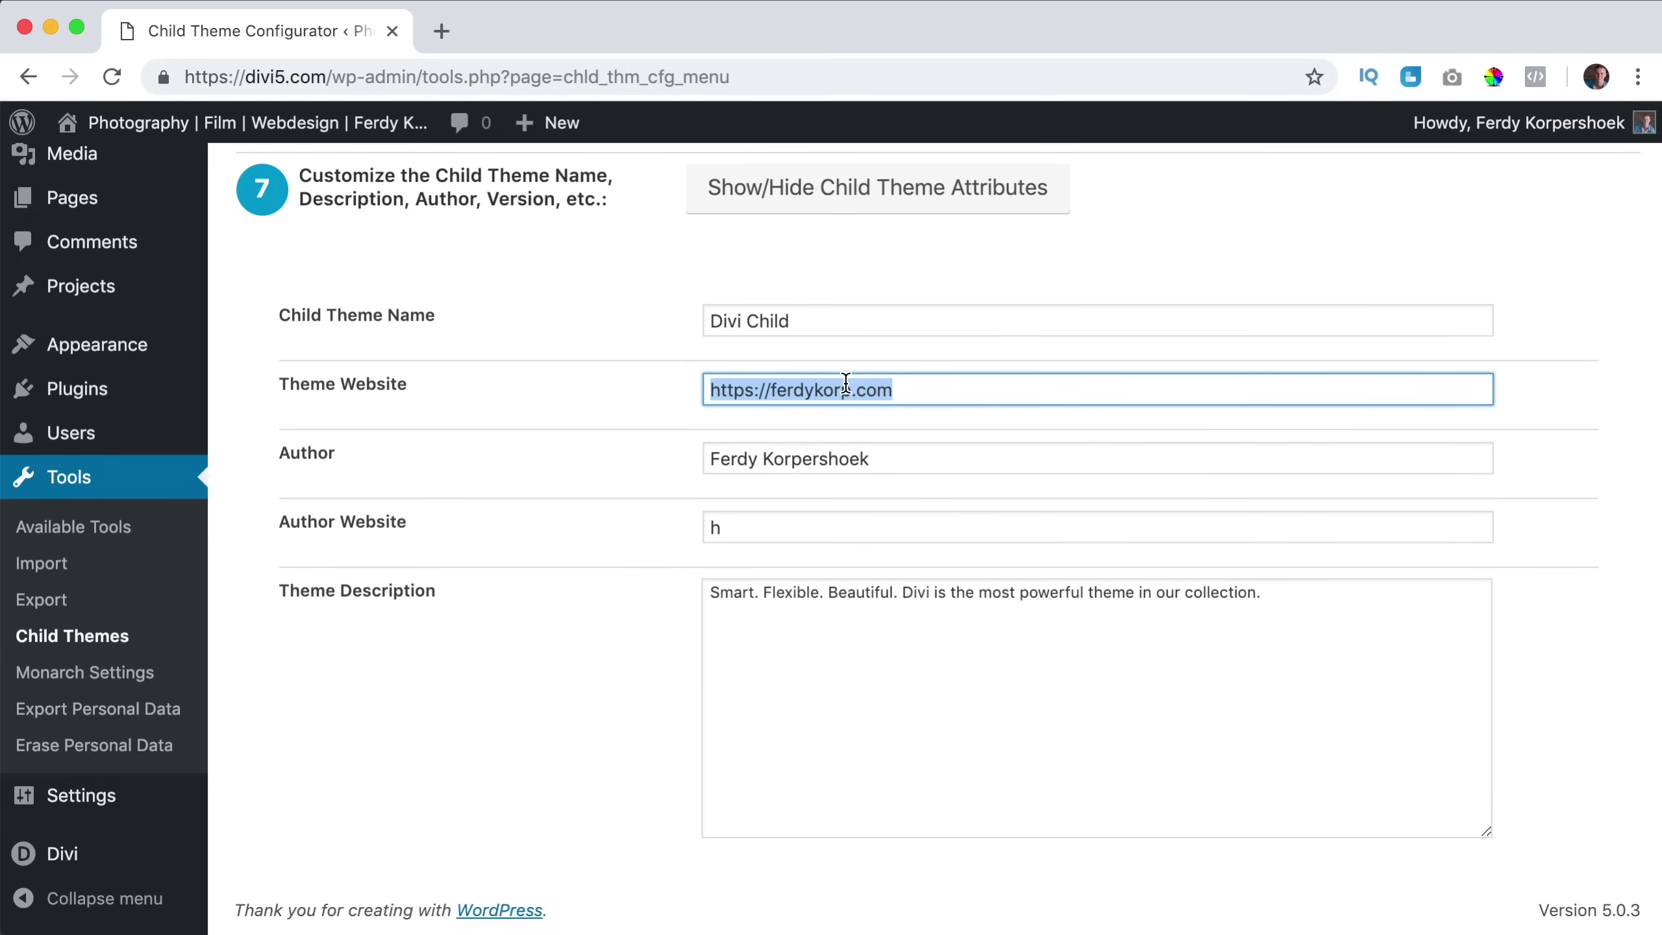
key("super+c")
left_click(809, 527)
key("BackSpace")
key("super+v")
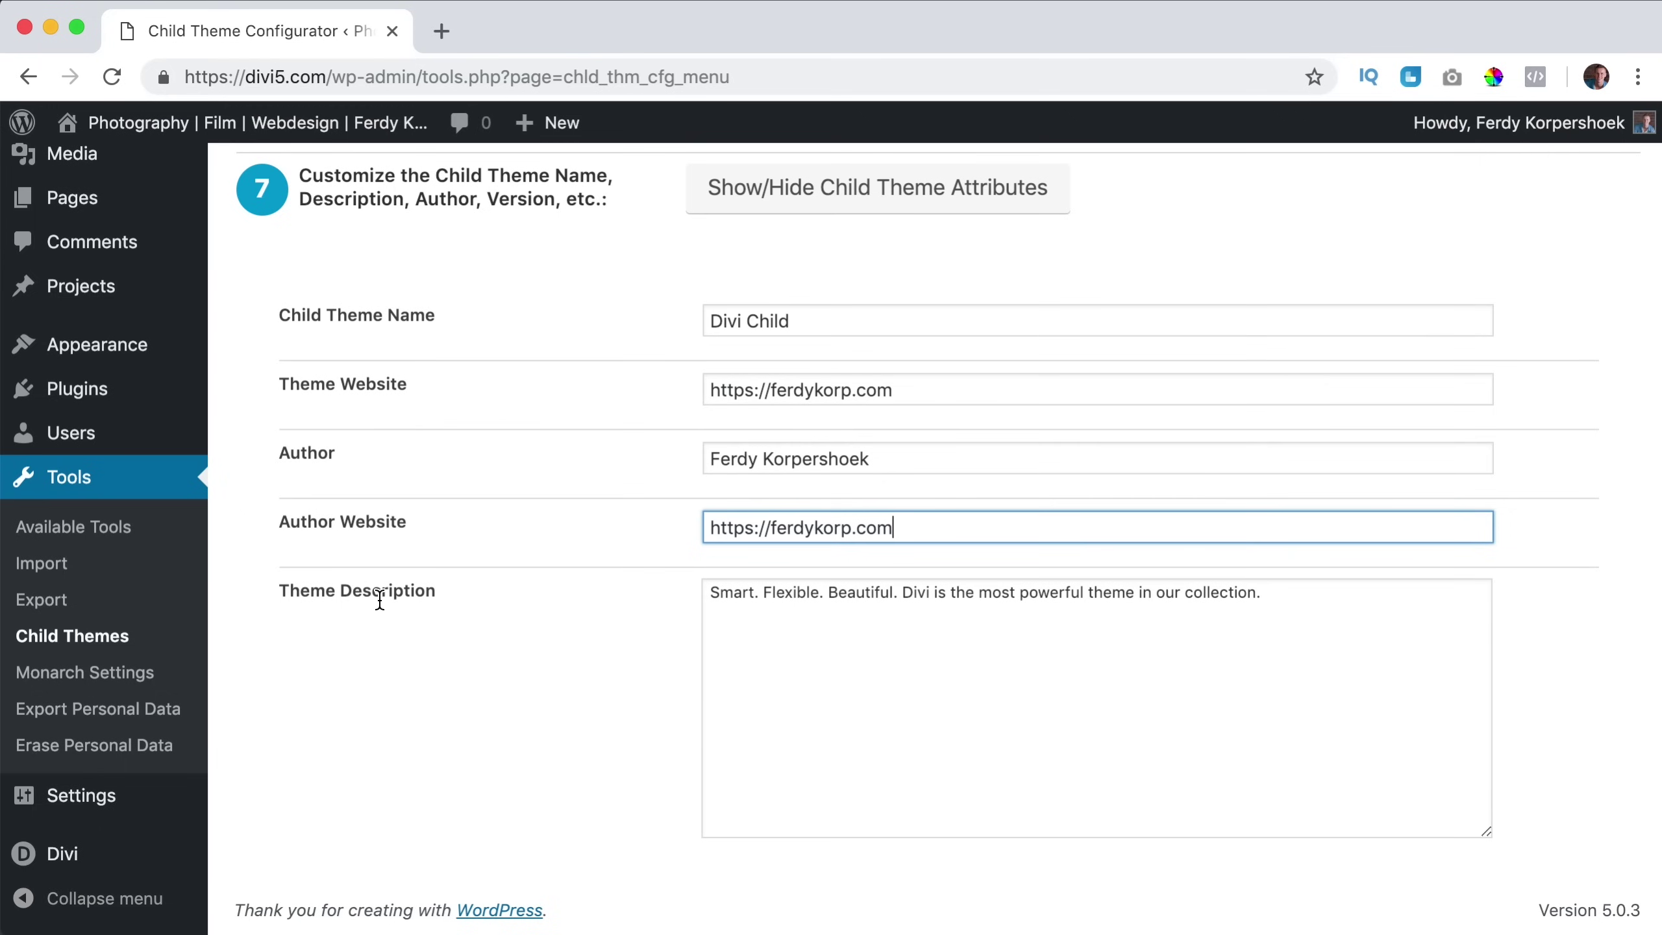
Step: Change the description to 'A child theme of the Divi theme' and clear all theme tags
left_click_drag(1298, 609, 594, 597)
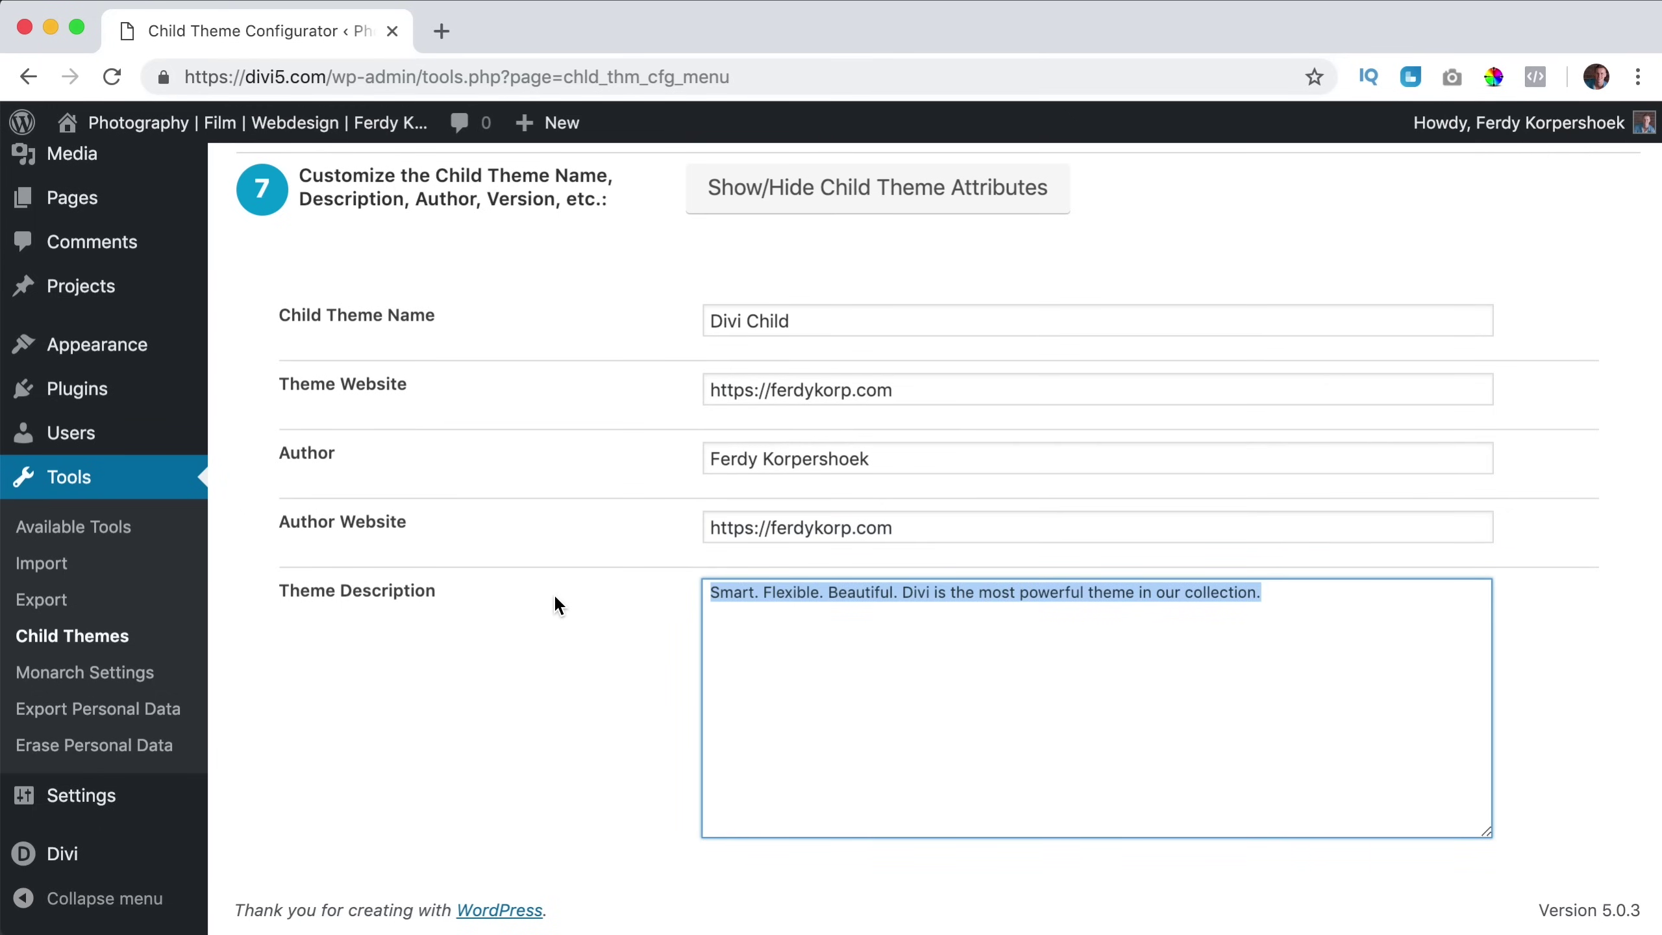
type("A child theme of the Divi theme.")
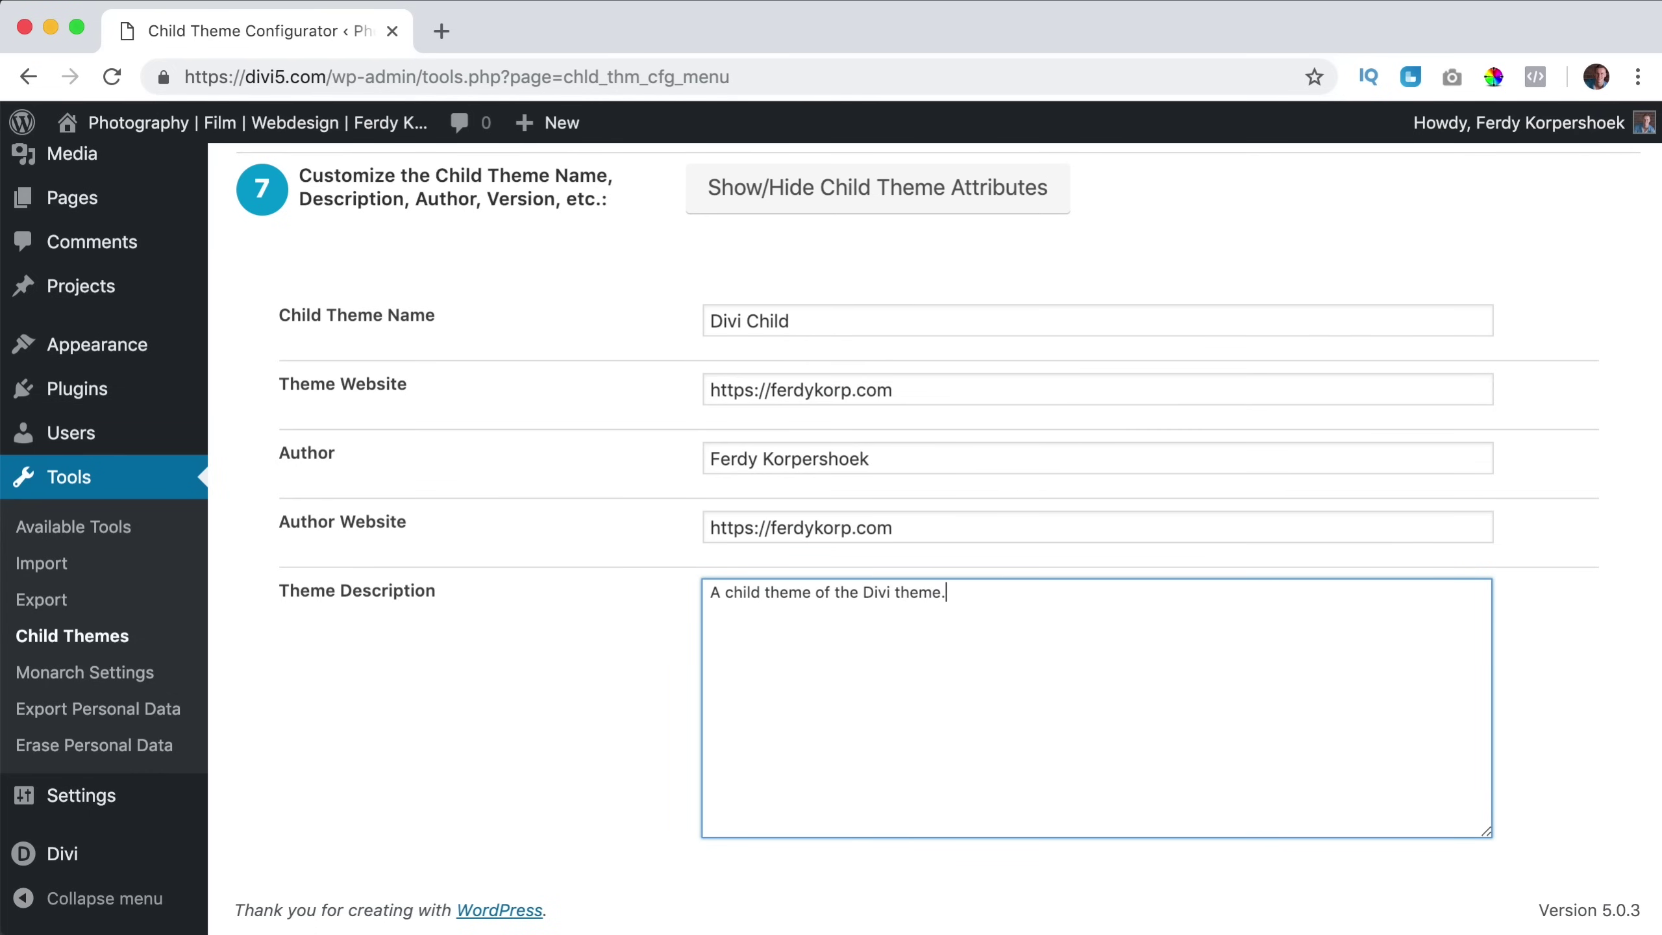
scroll(608, 597, "down", 10)
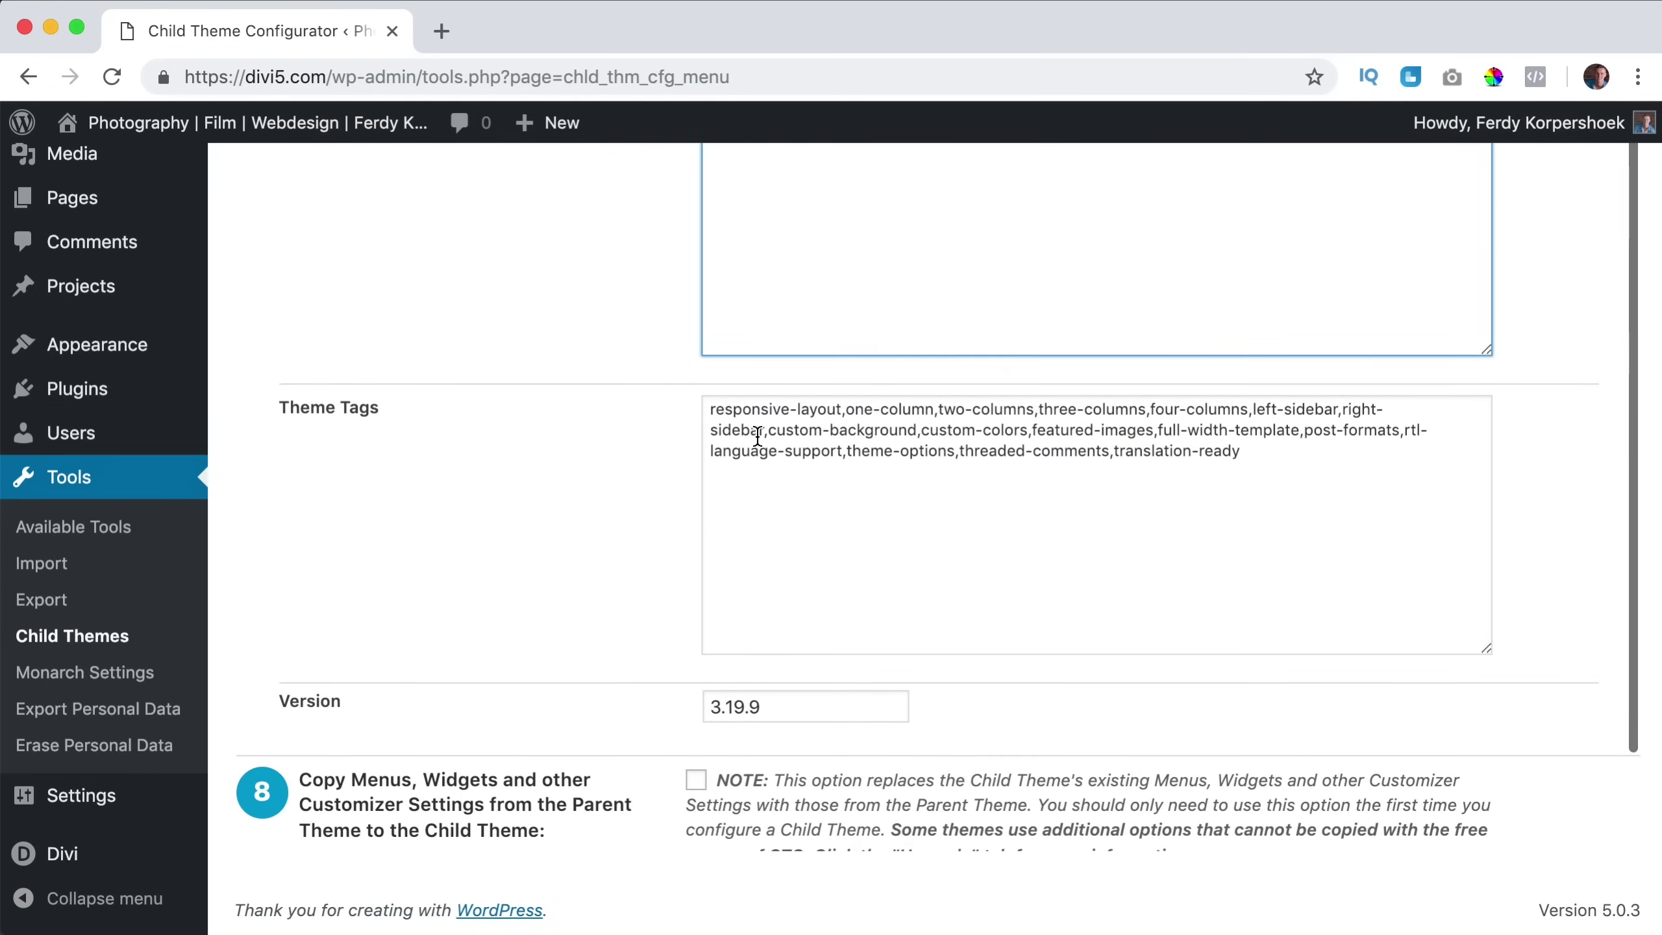
left_click_drag(1269, 489, 674, 419)
key("BackSpace")
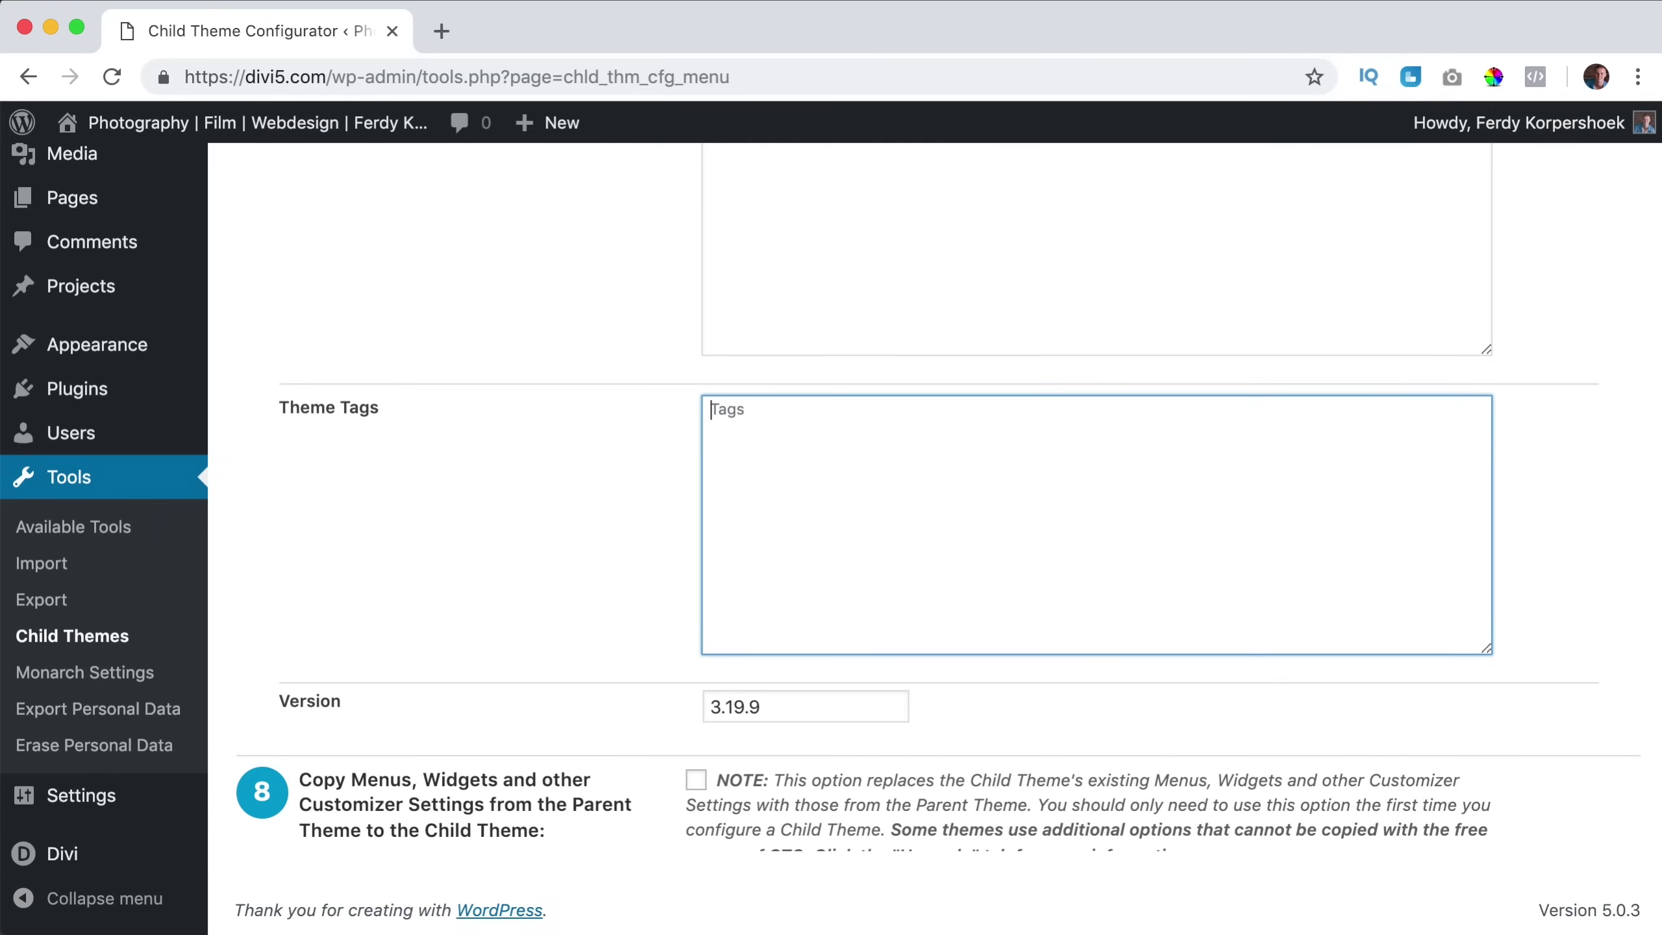
Step: Set the version to 1.1 and enable copying parent menus, widgets and Customizer settings
scroll(623, 452, "down", 3)
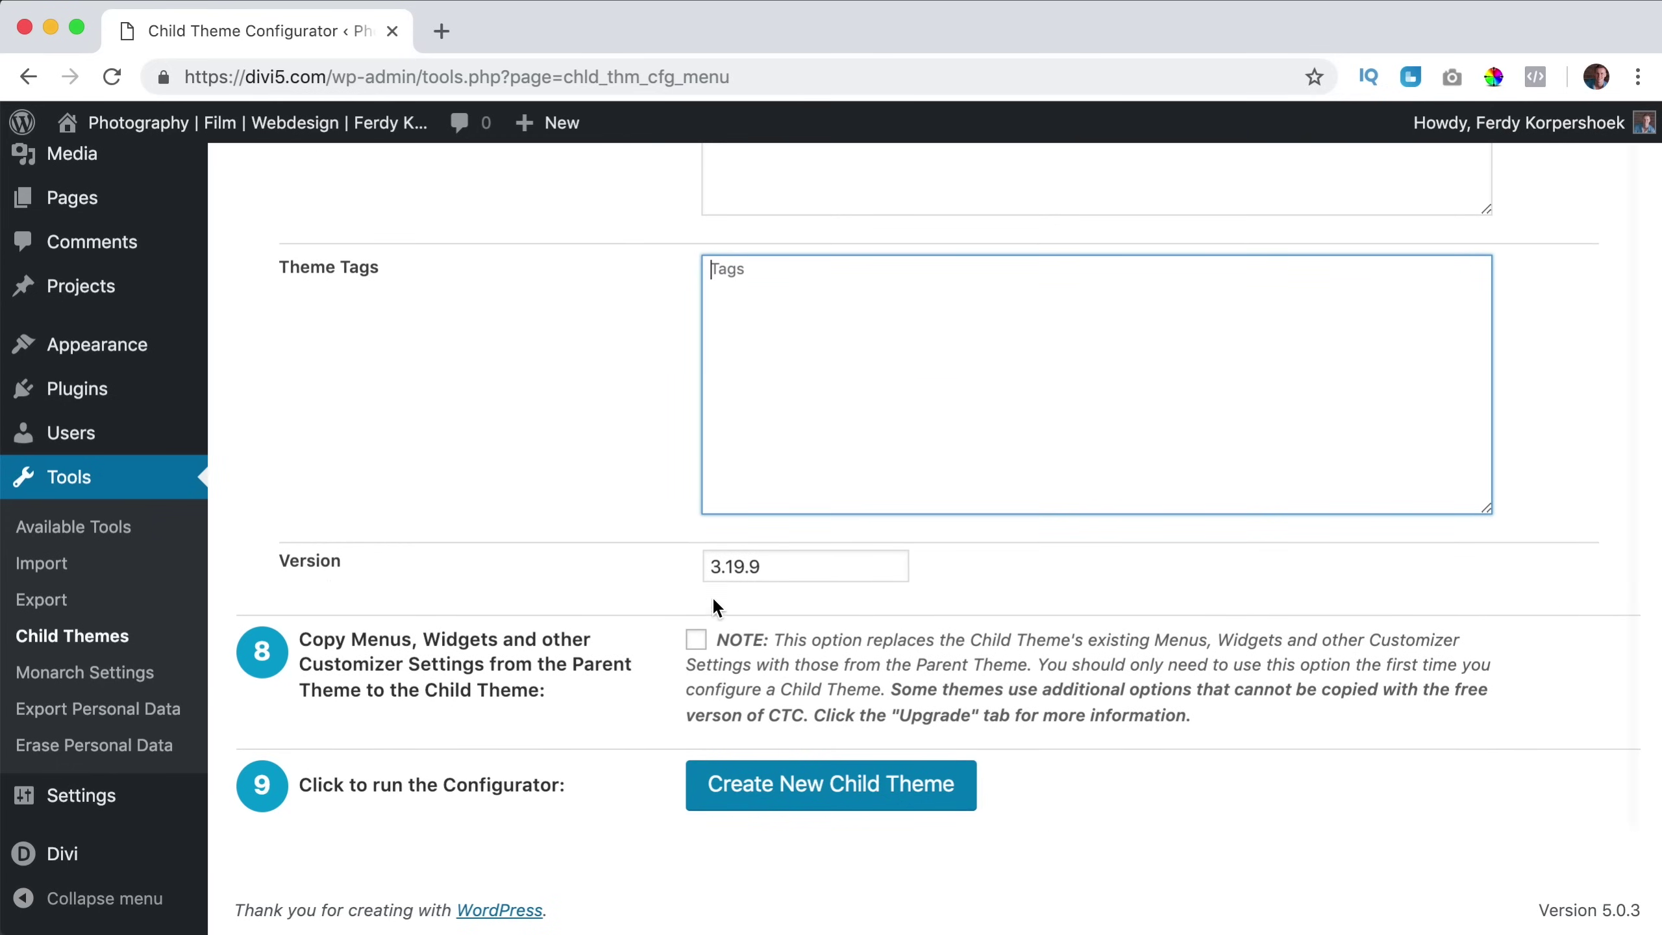
left_click(703, 563)
double_click(703, 564)
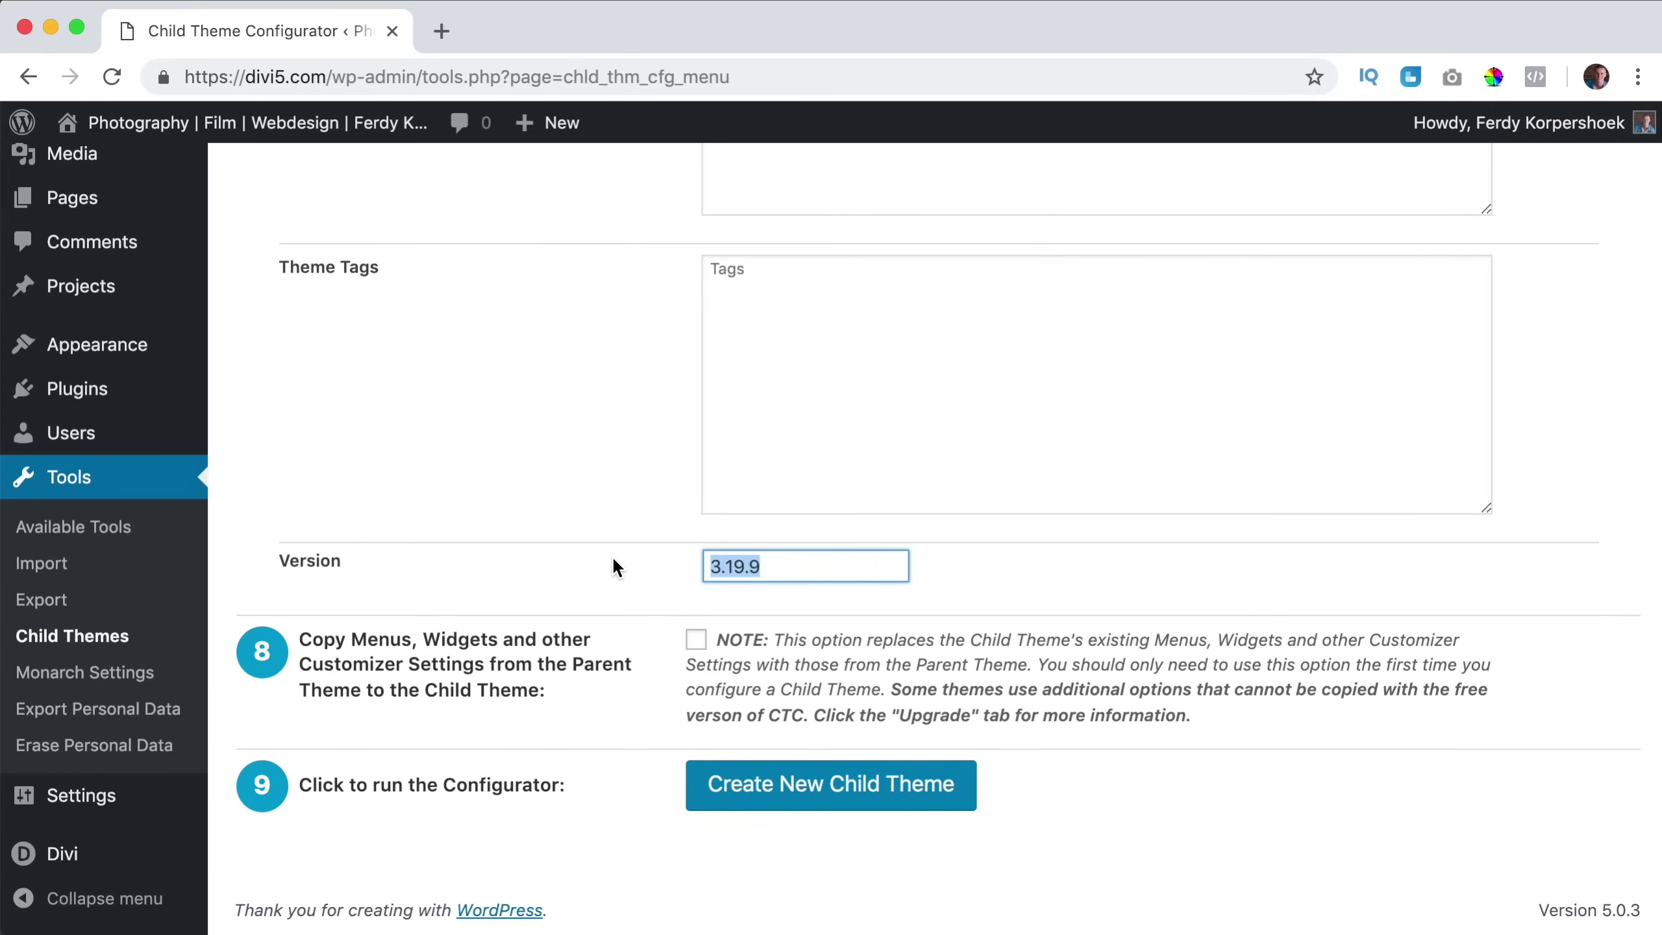
type("1.1")
scroll(591, 658, "down", 1)
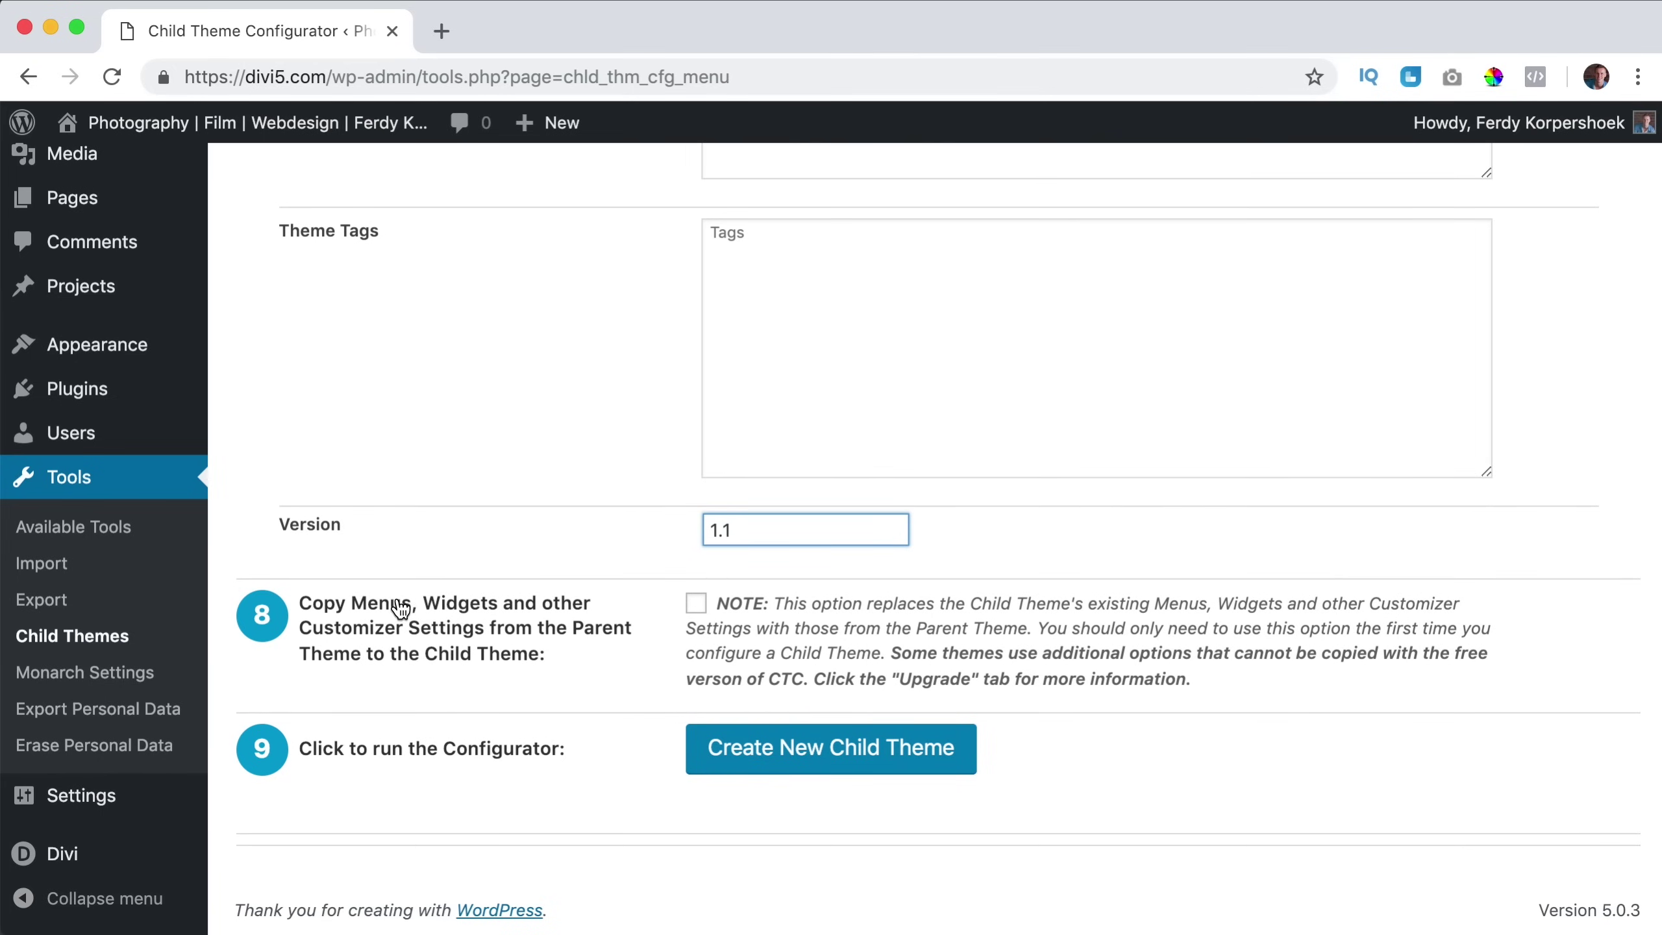
left_click(695, 605)
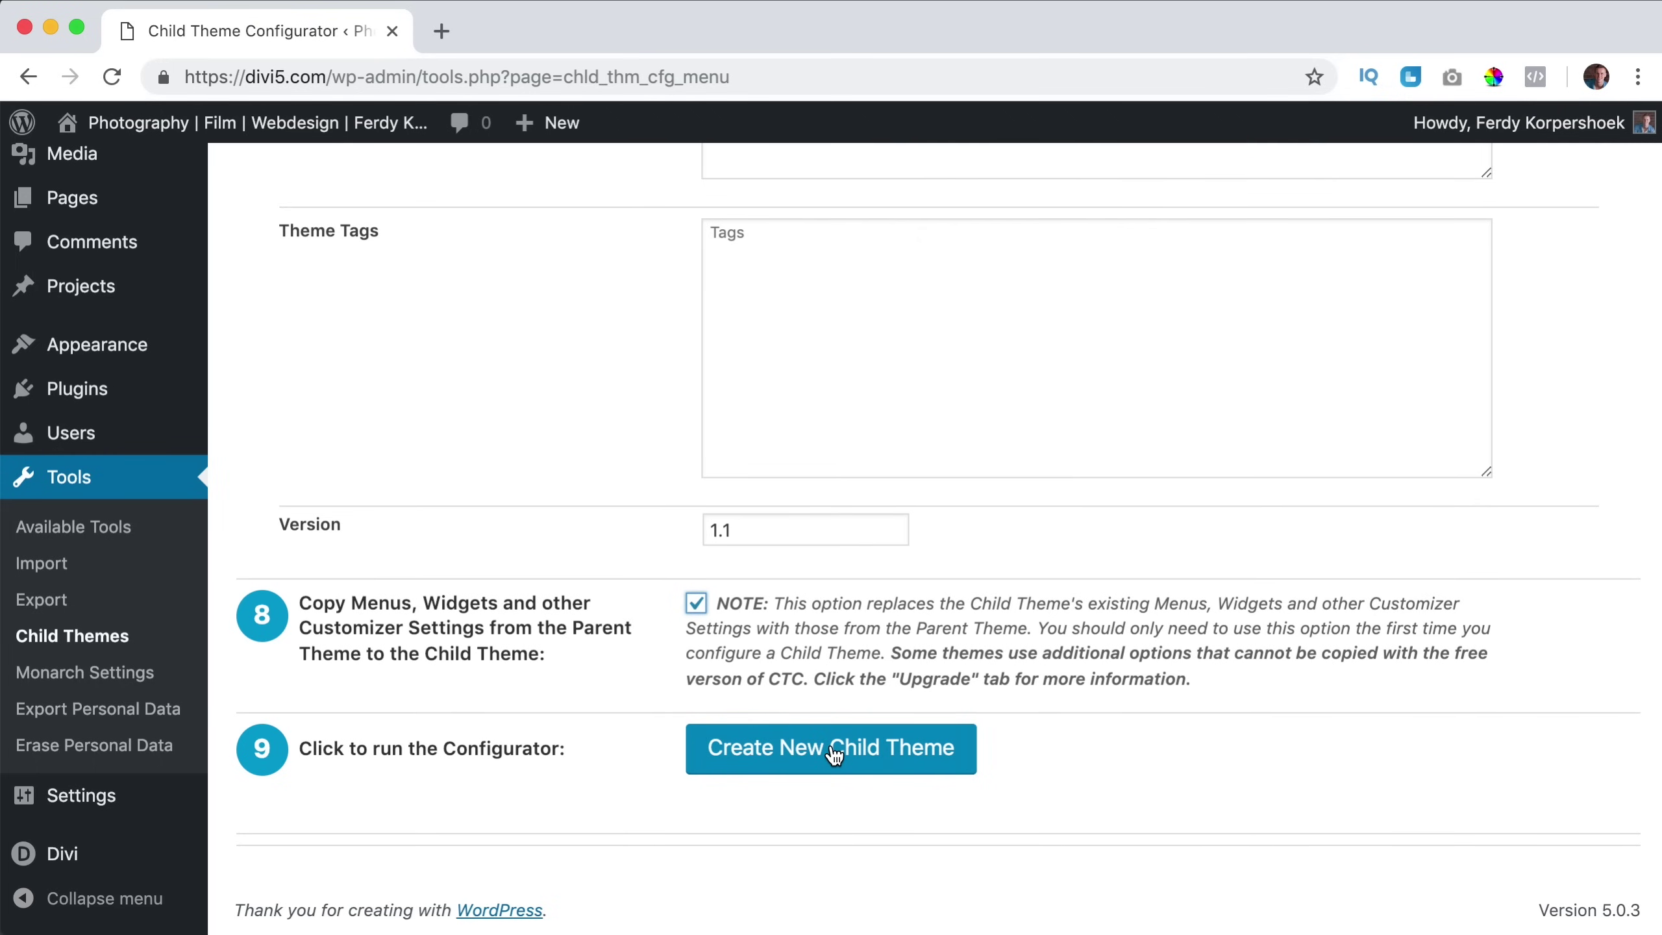
Step: Create the Divi Child theme, then activate it in Appearance > Themes
left_click(834, 753)
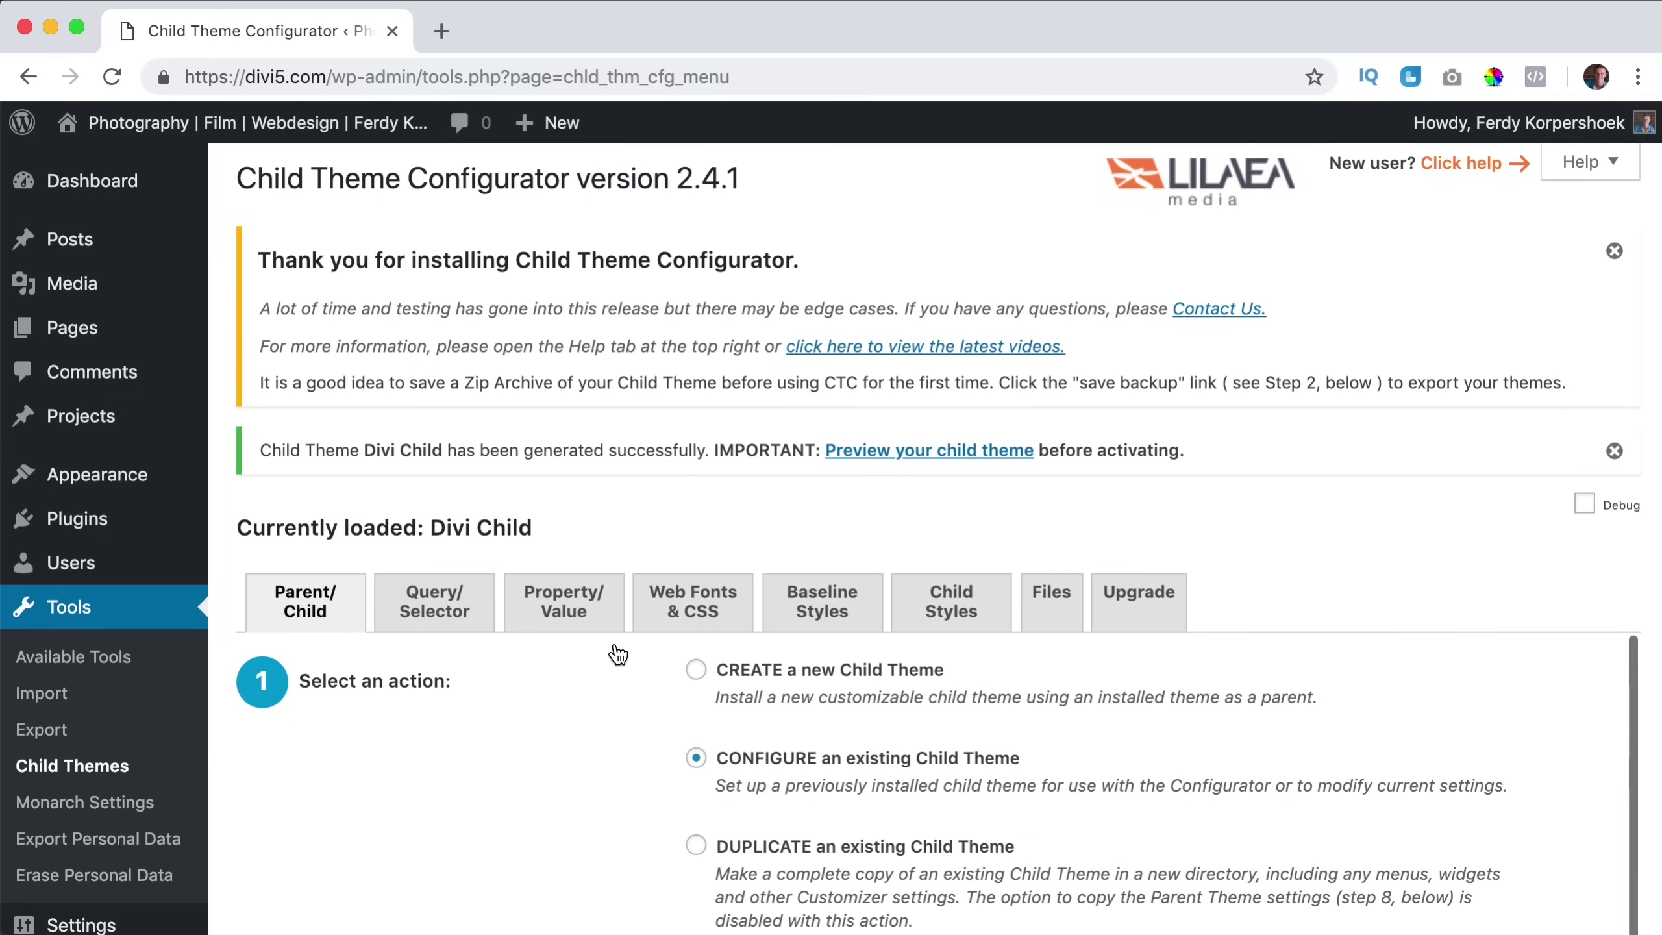
mouse_move(98, 474)
left_click(268, 488)
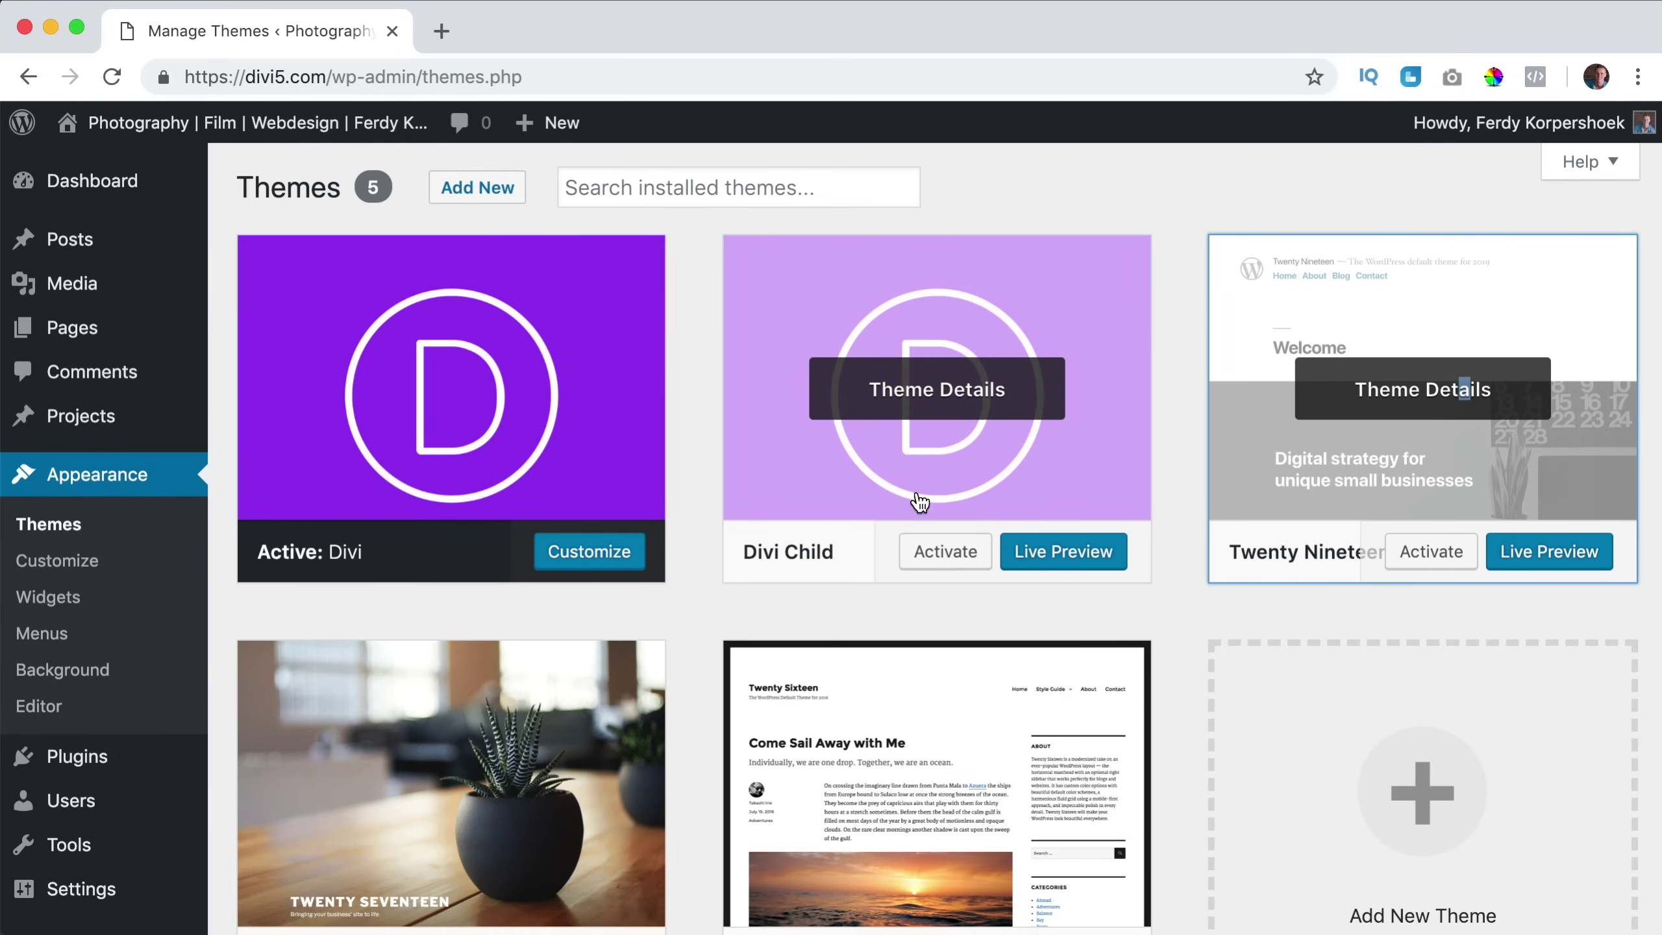
left_click(943, 556)
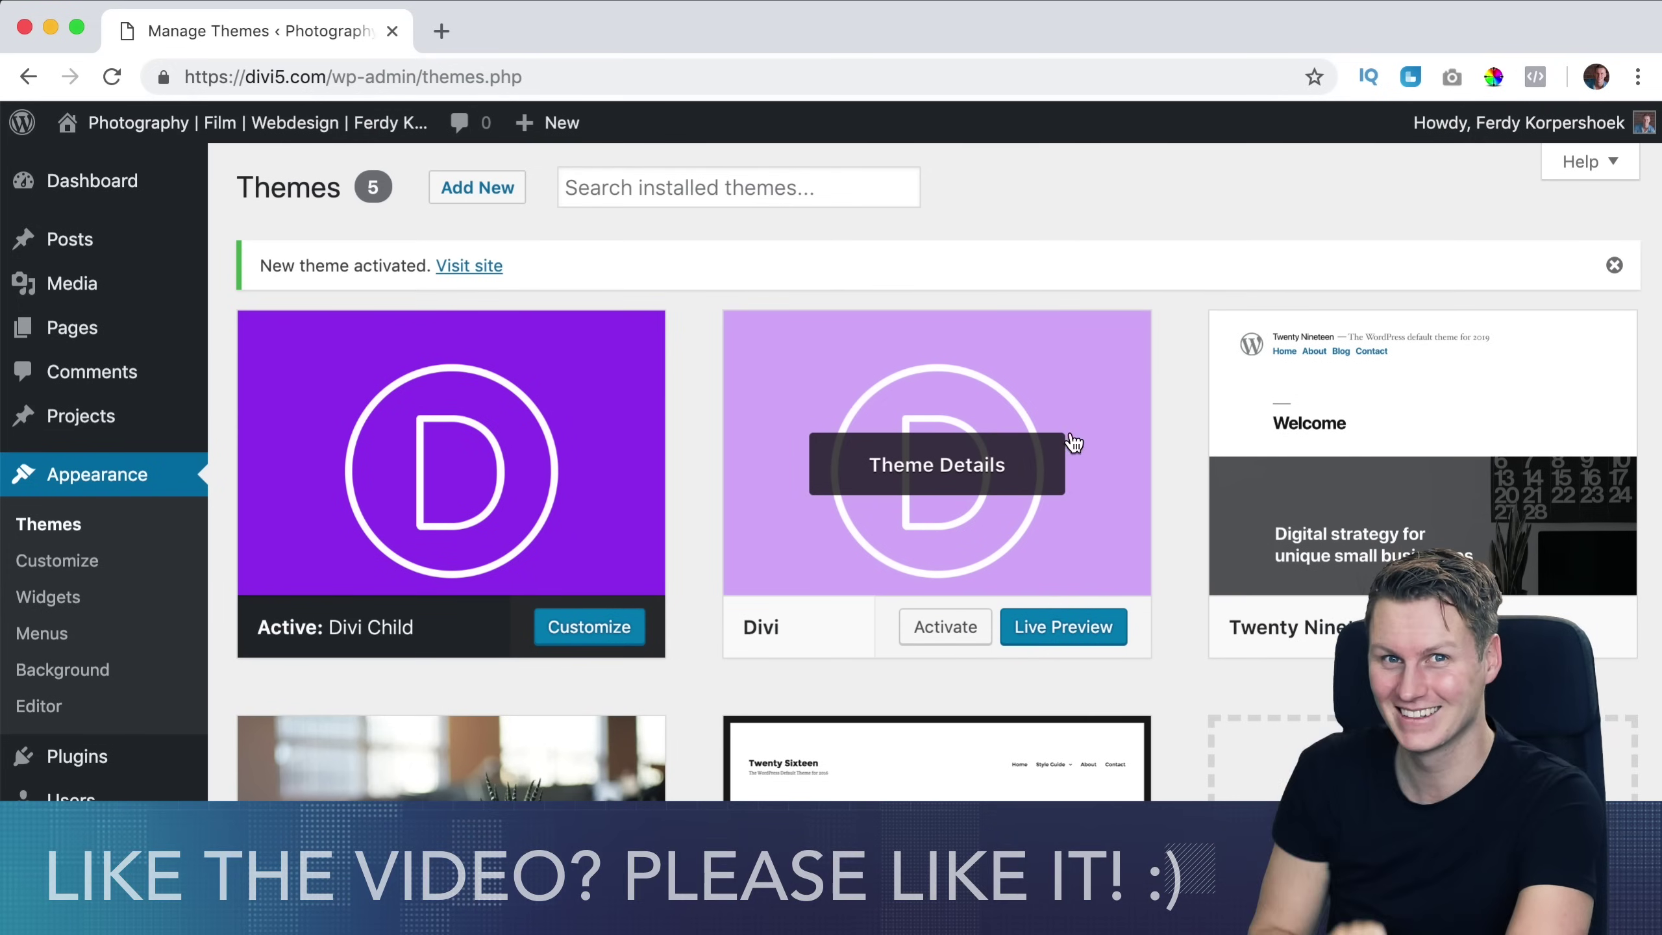
Step: Delete the Twenty Nineteen, Twenty Seventeen and Twenty Sixteen themes, confirming each deletion
left_click(1444, 474)
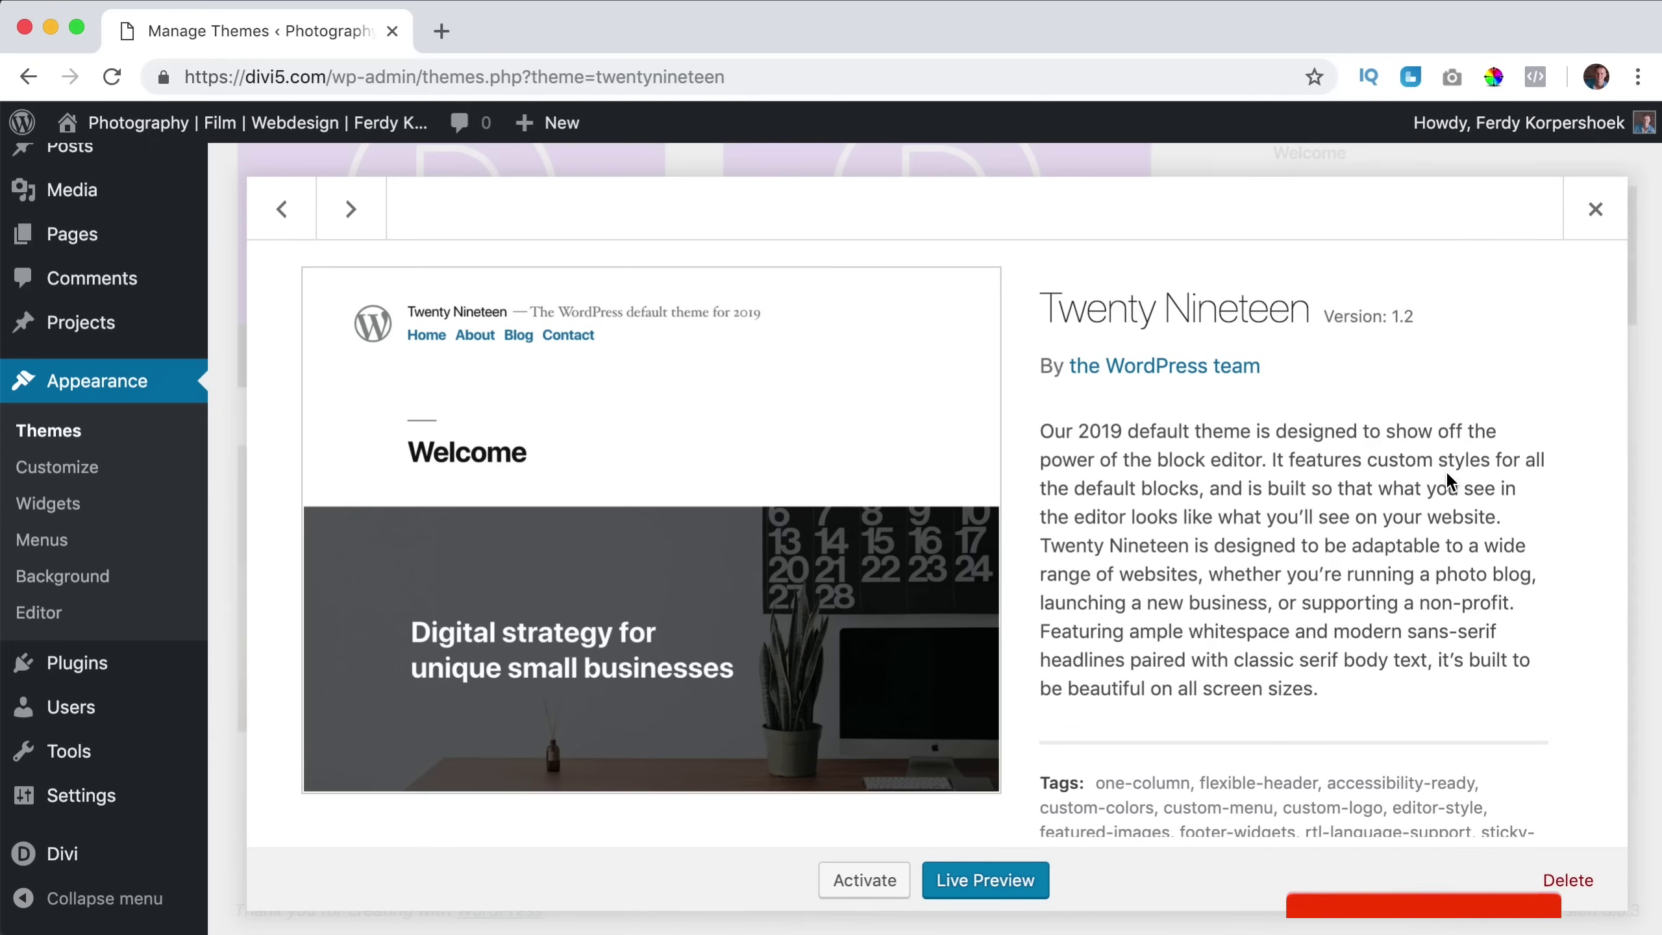
left_click(1569, 882)
left_click(1077, 278)
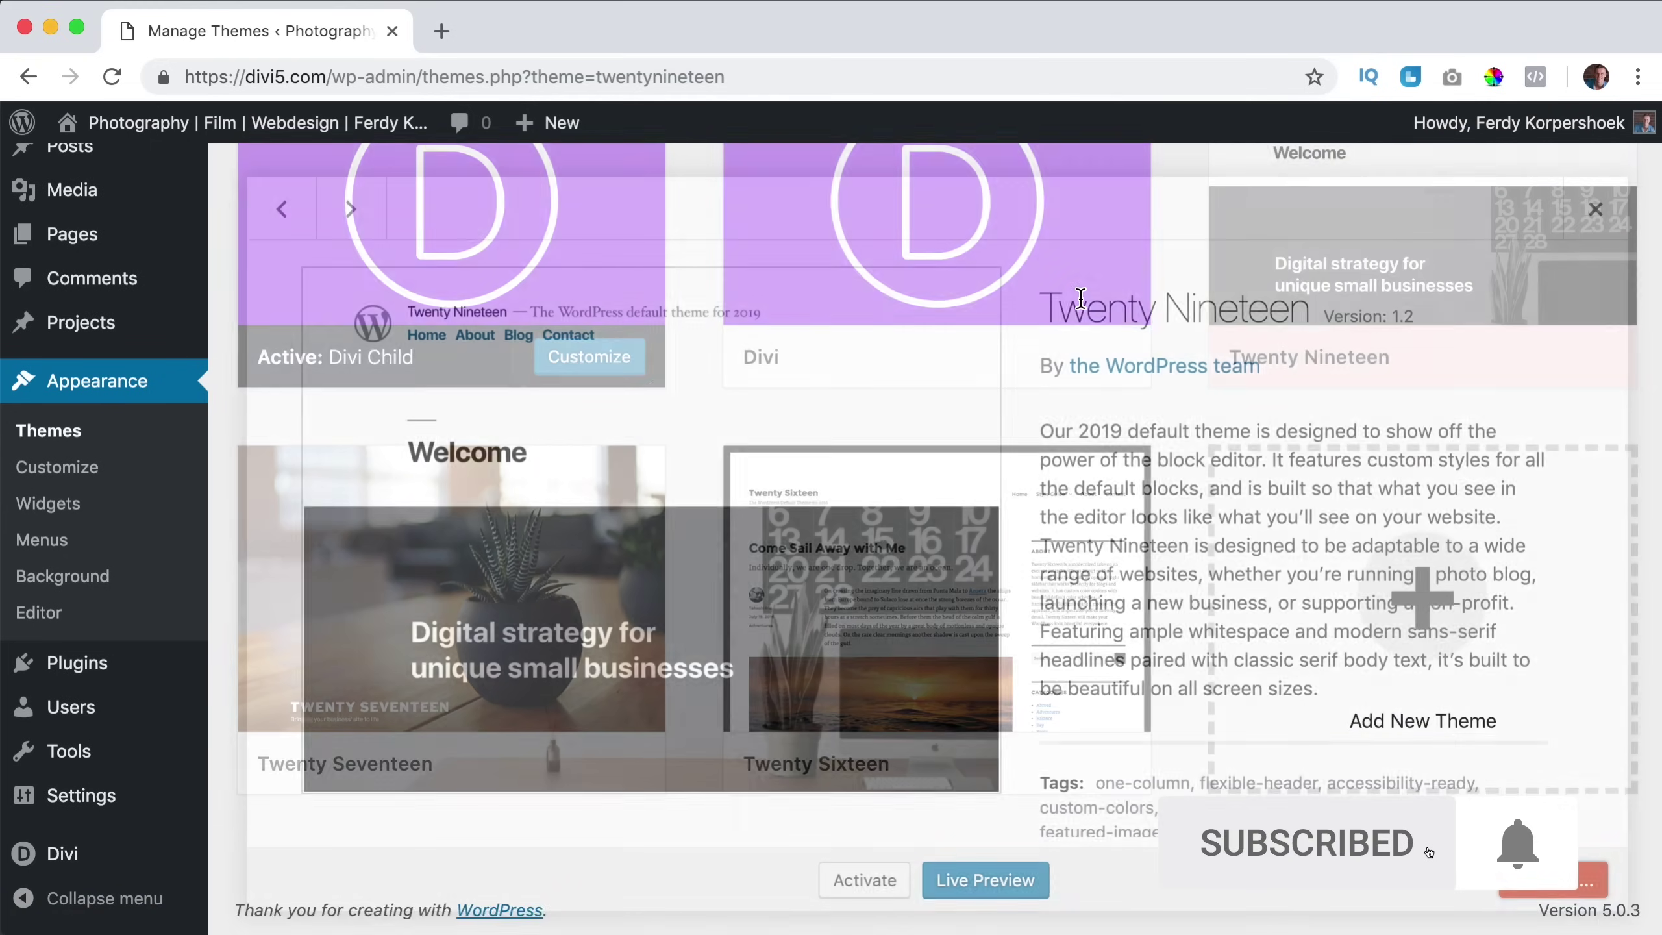
left_click(1381, 261)
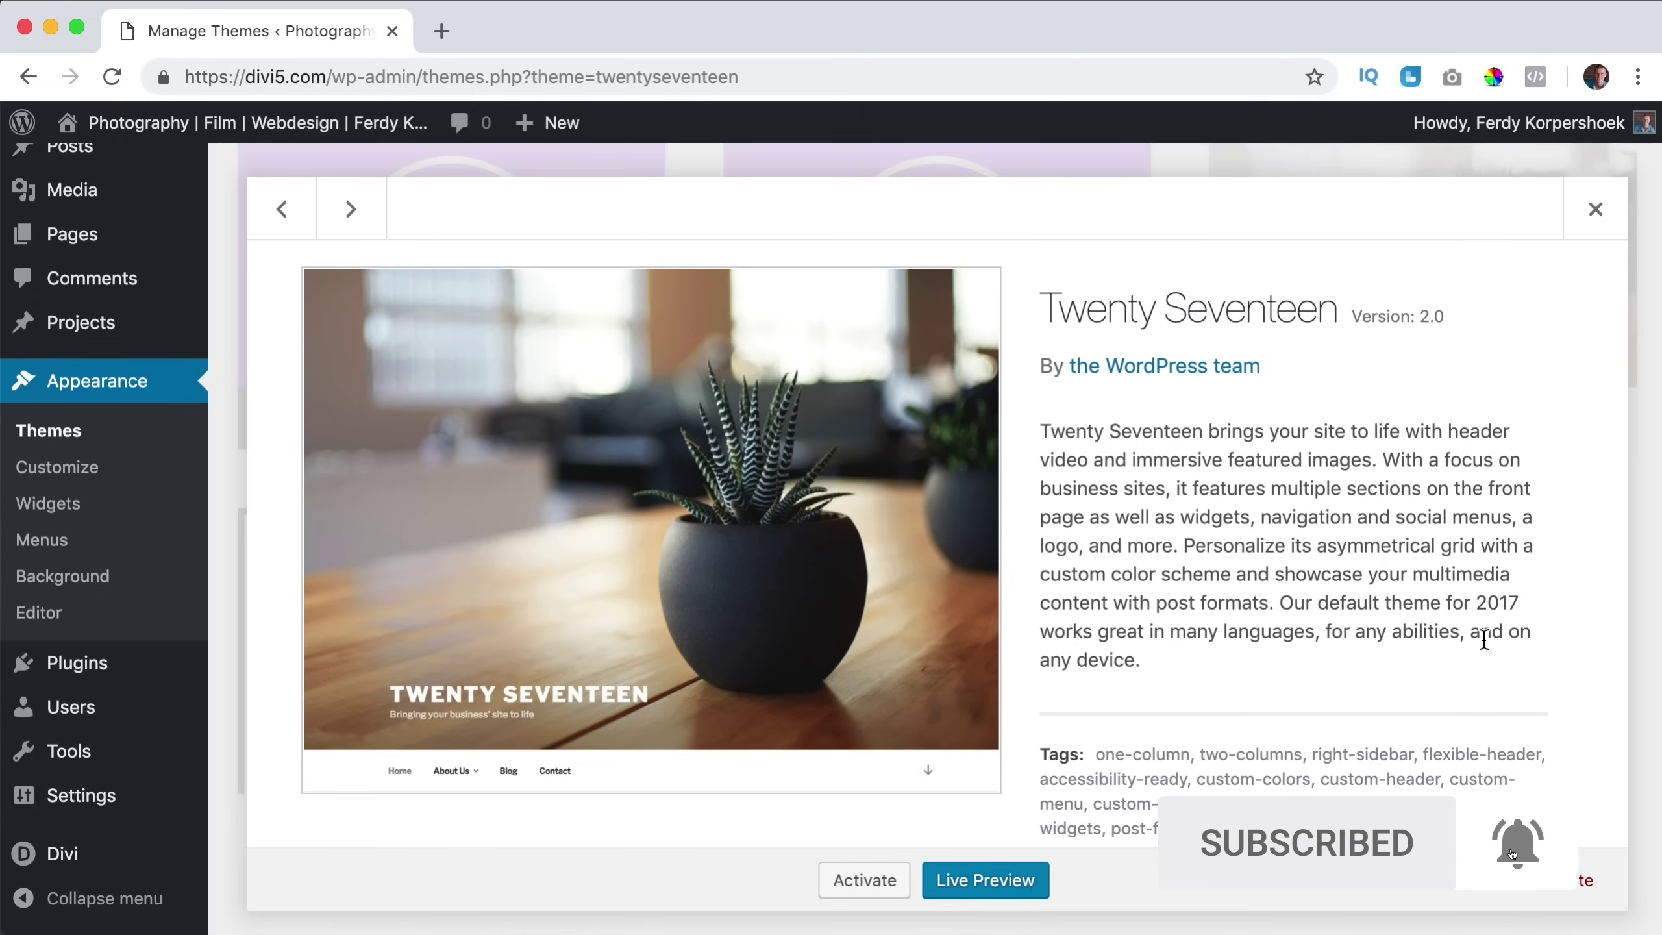
left_click(1580, 879)
left_click(1086, 277)
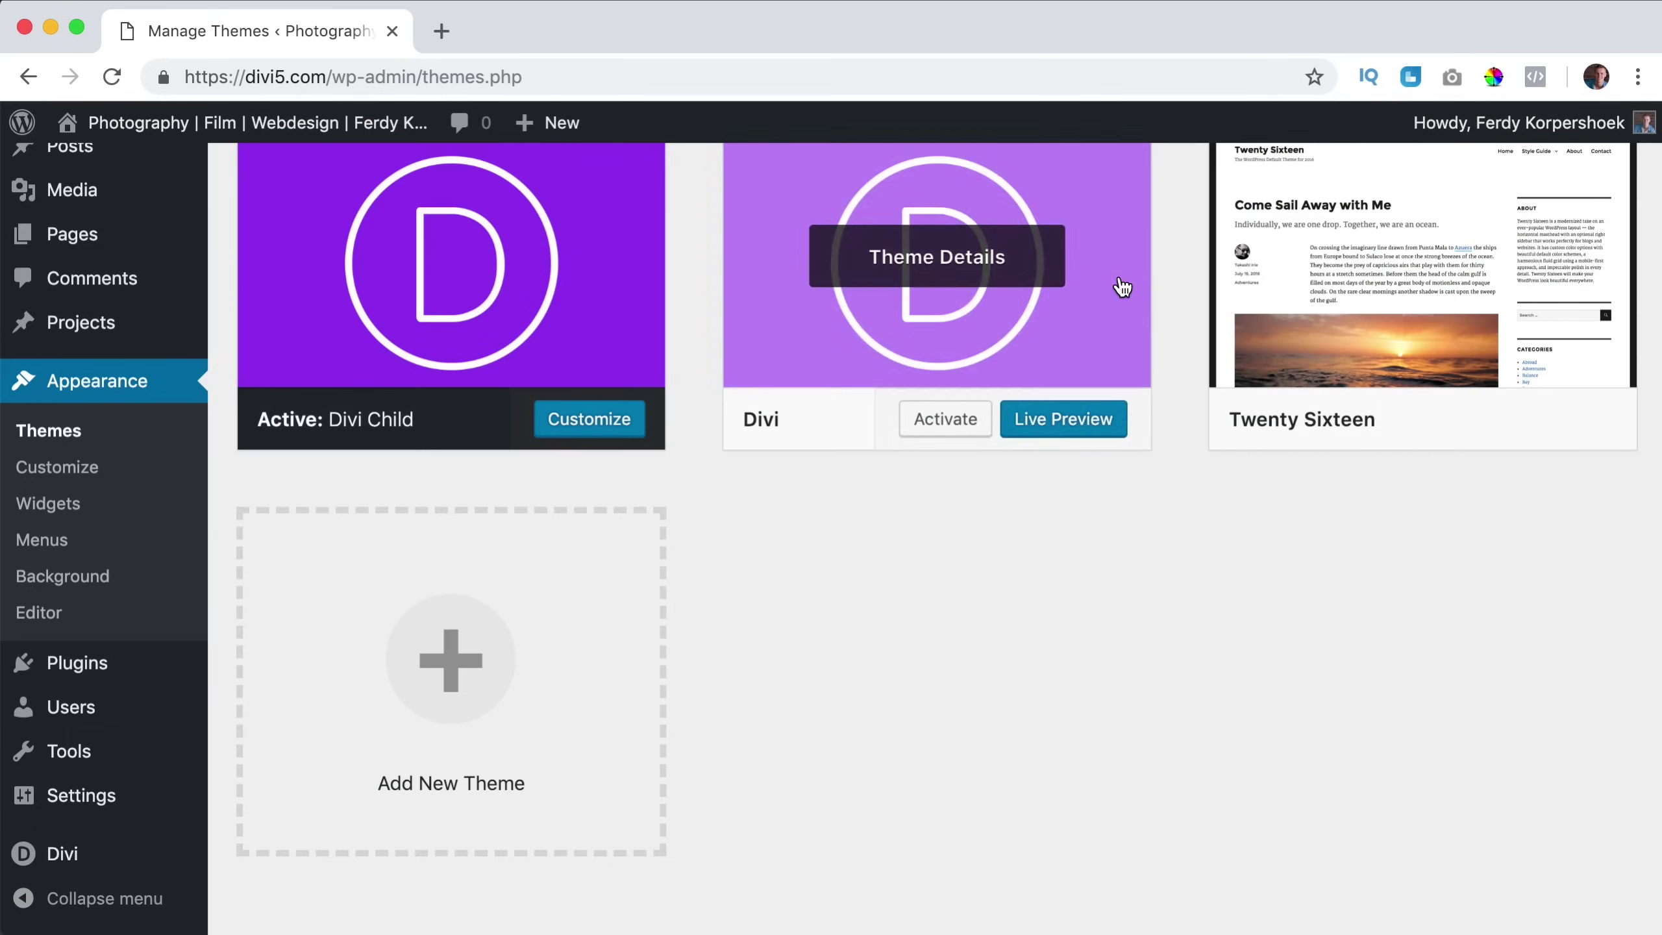
left_click(1389, 262)
left_click(1569, 881)
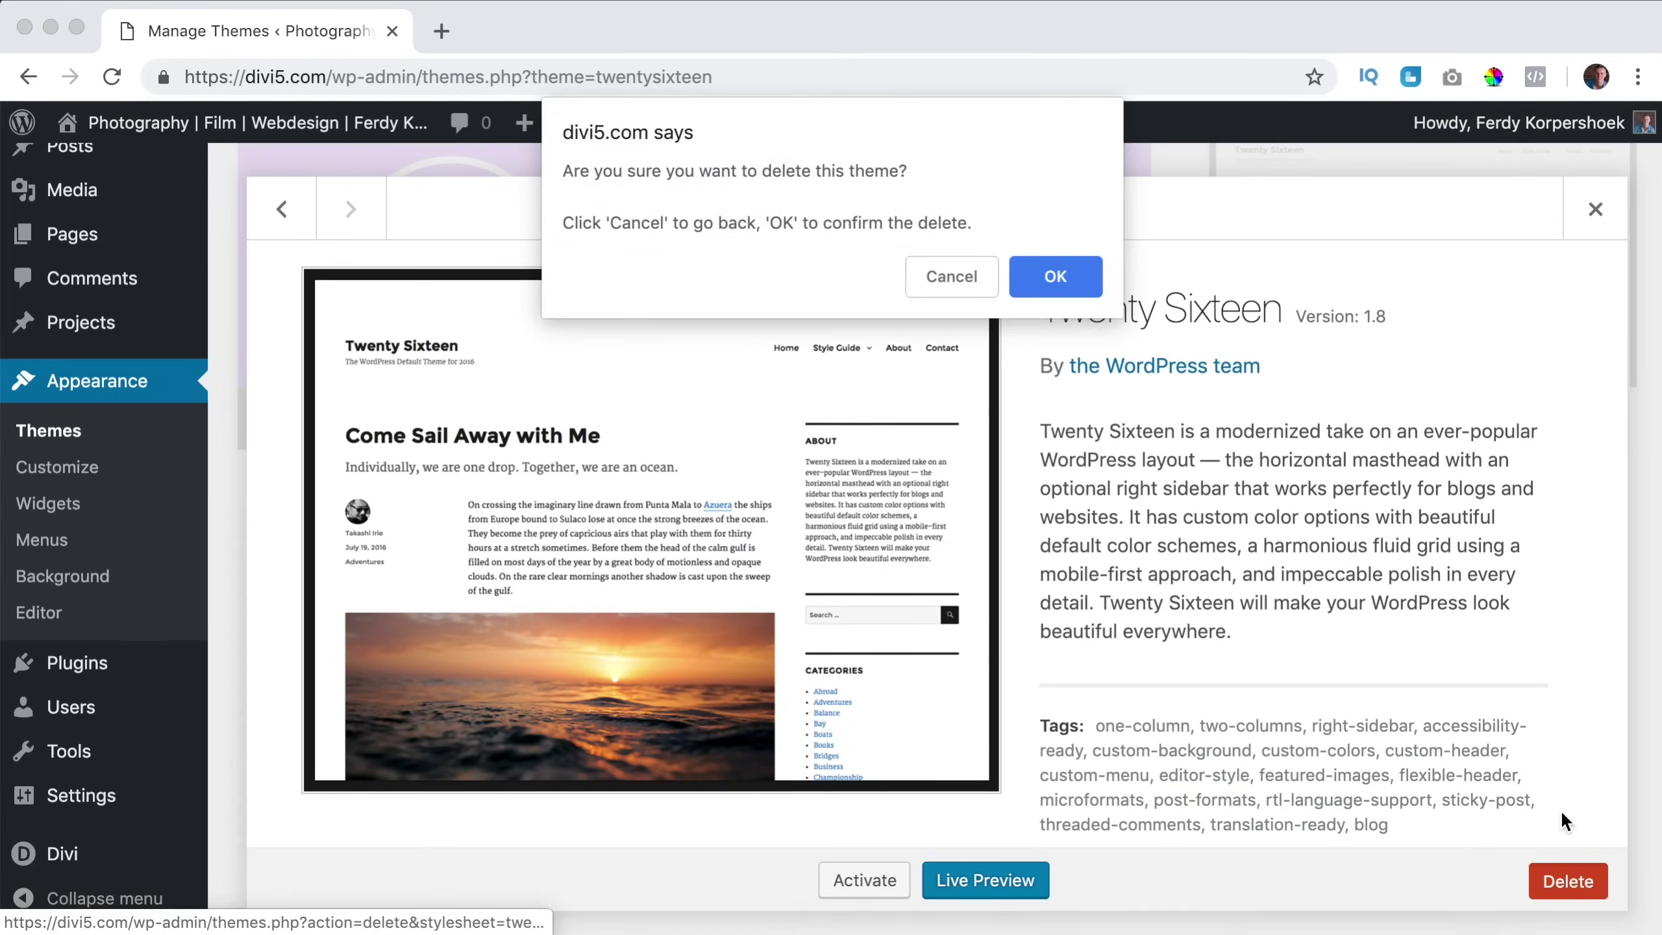
left_click(1055, 277)
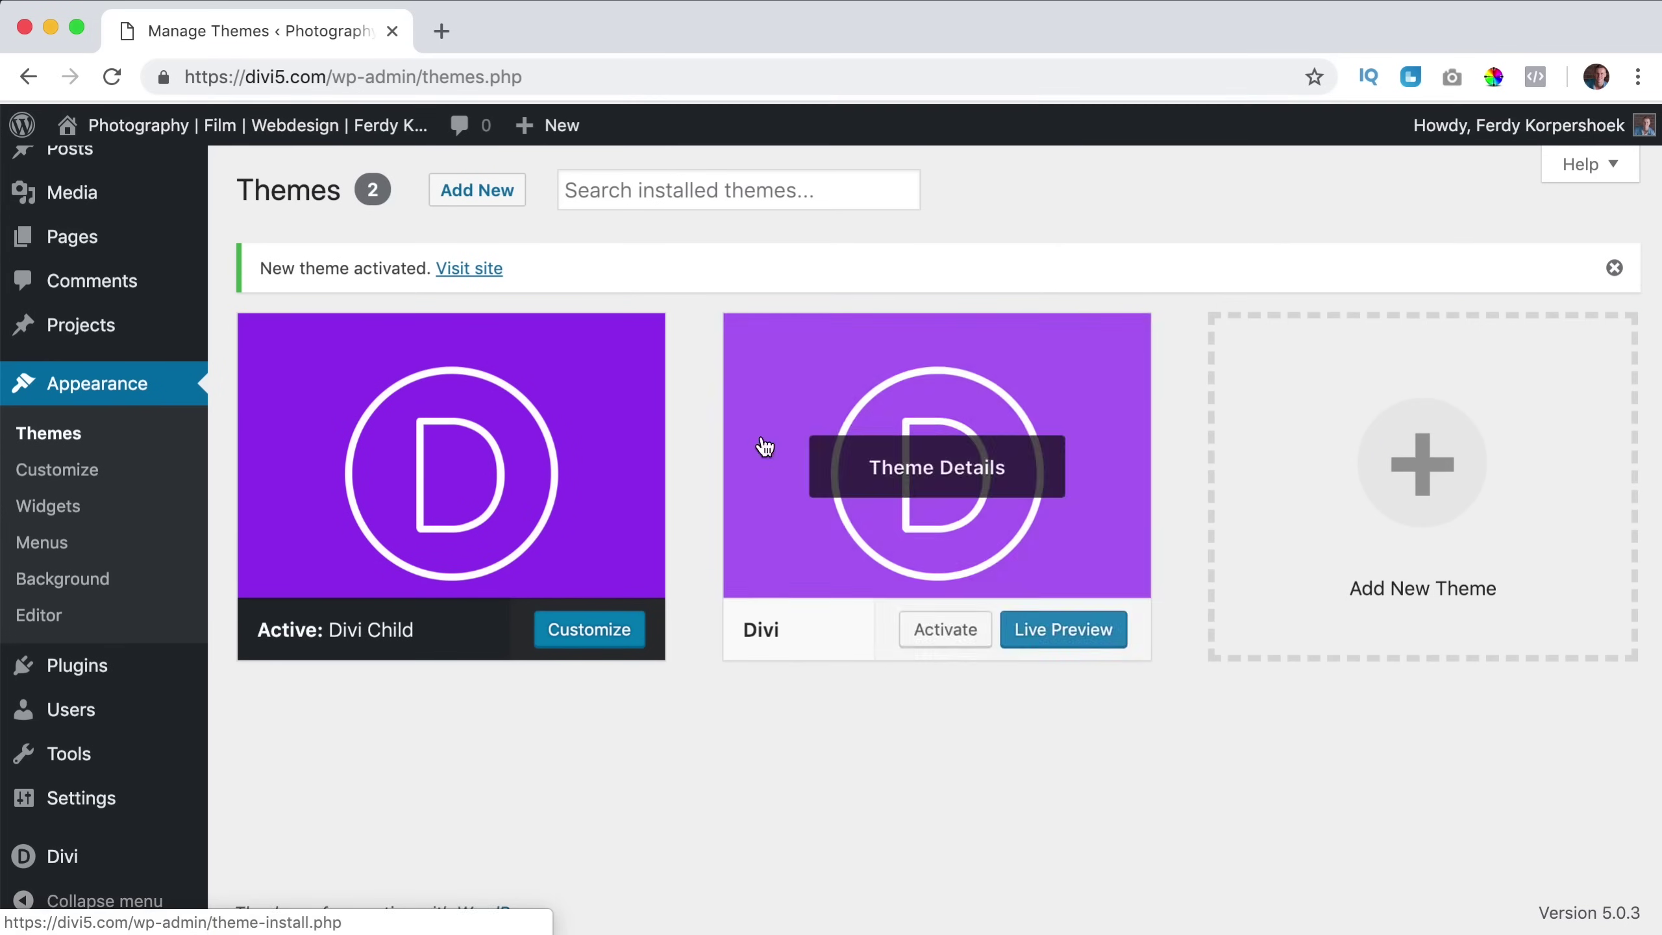
Step: View Divi Child's theme details, visit its author website link, and return
left_click(447, 466)
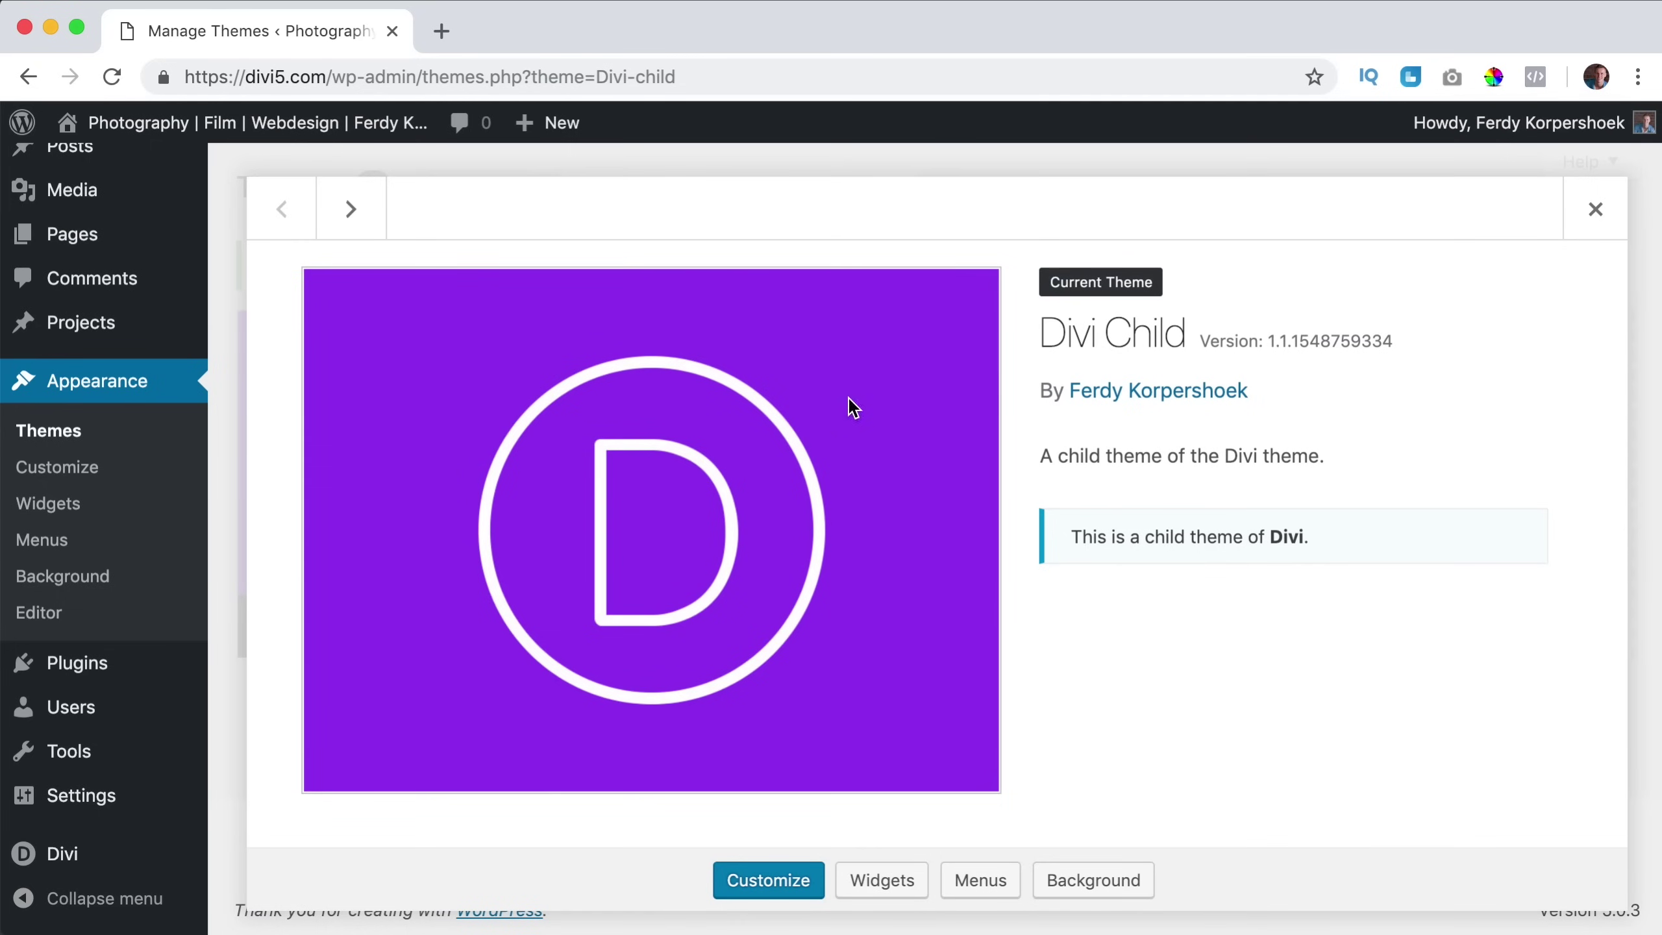
left_click(1141, 396)
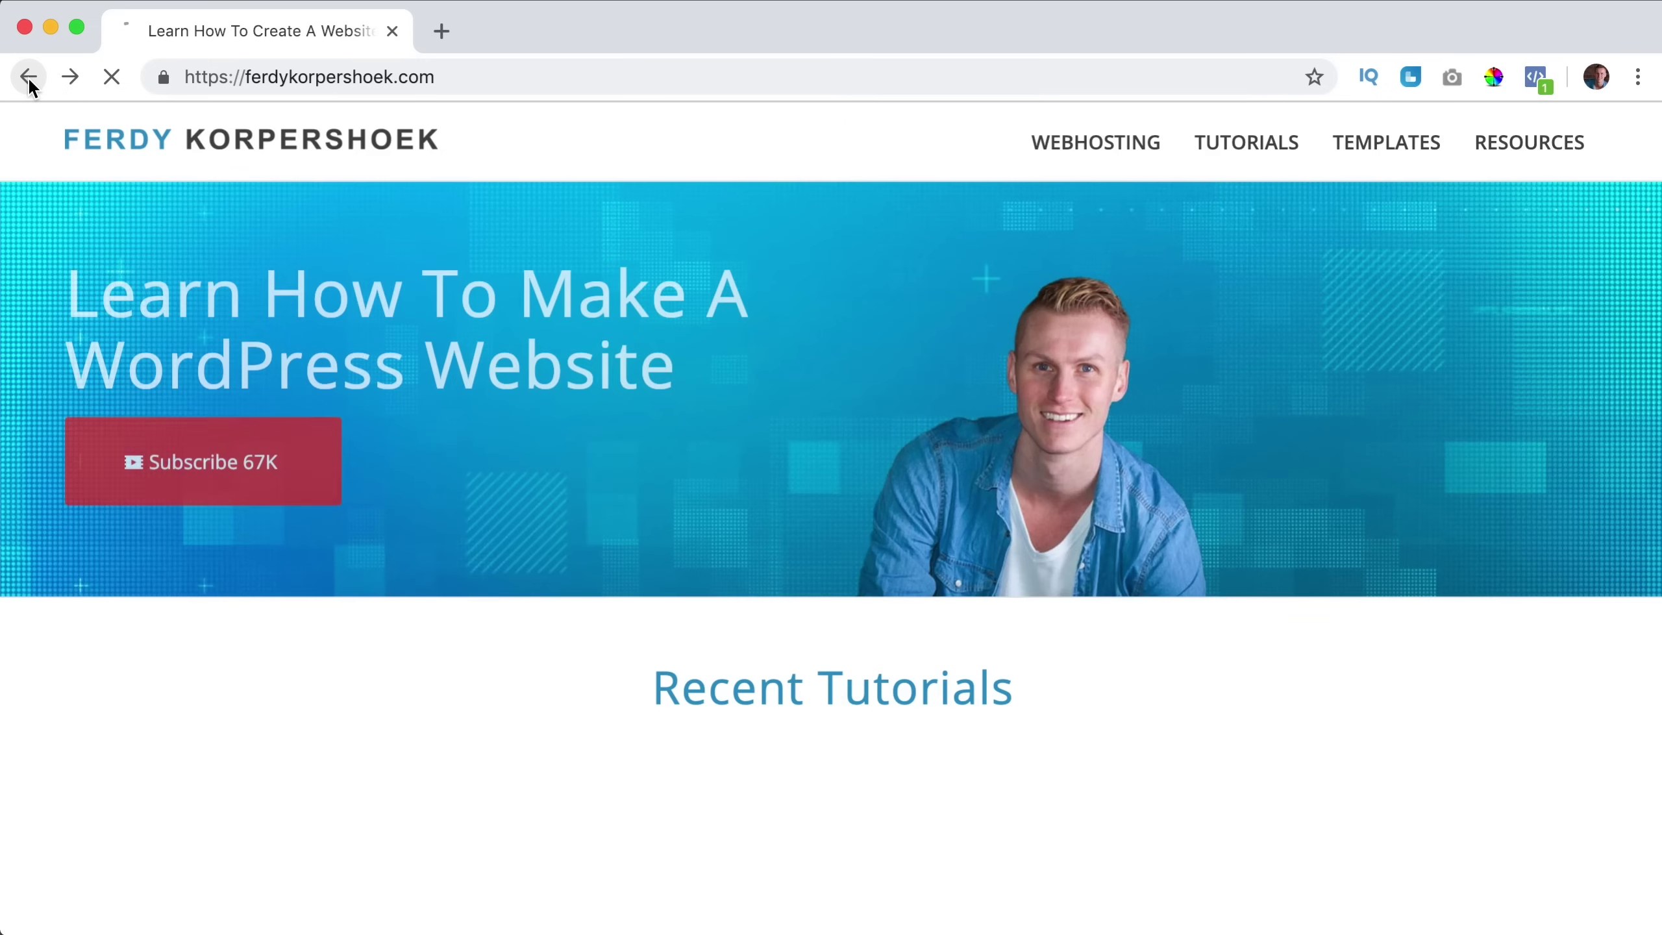
left_click(29, 82)
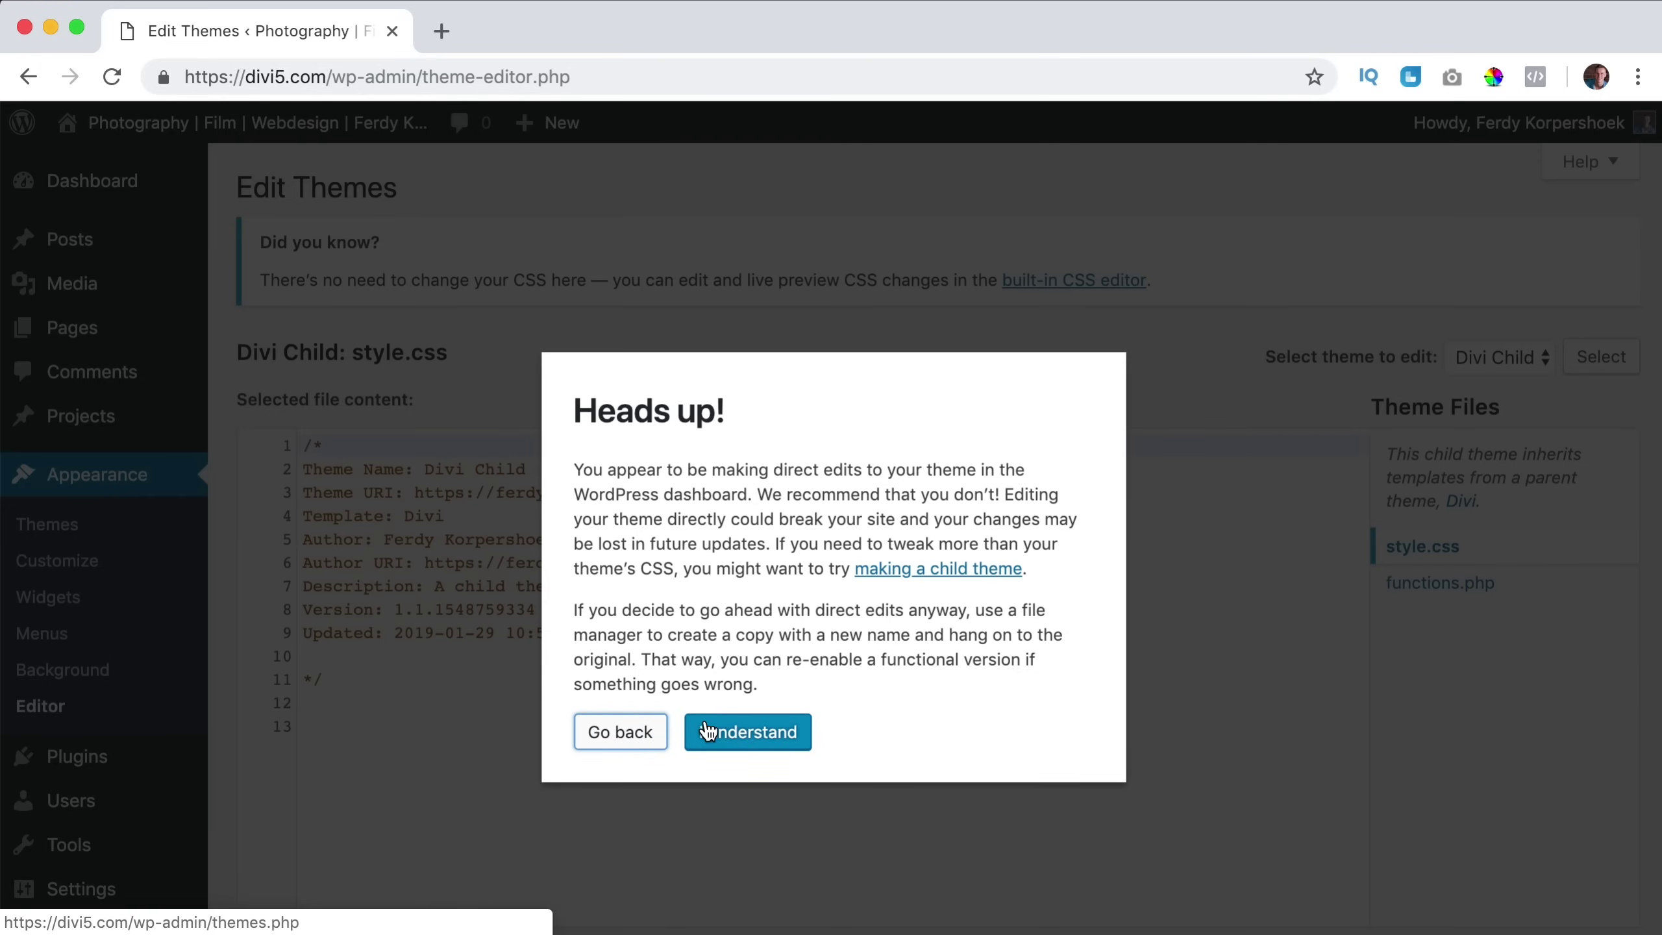
Step: Dismiss the theme editor warning and view the child theme's functions.php
left_click(707, 731)
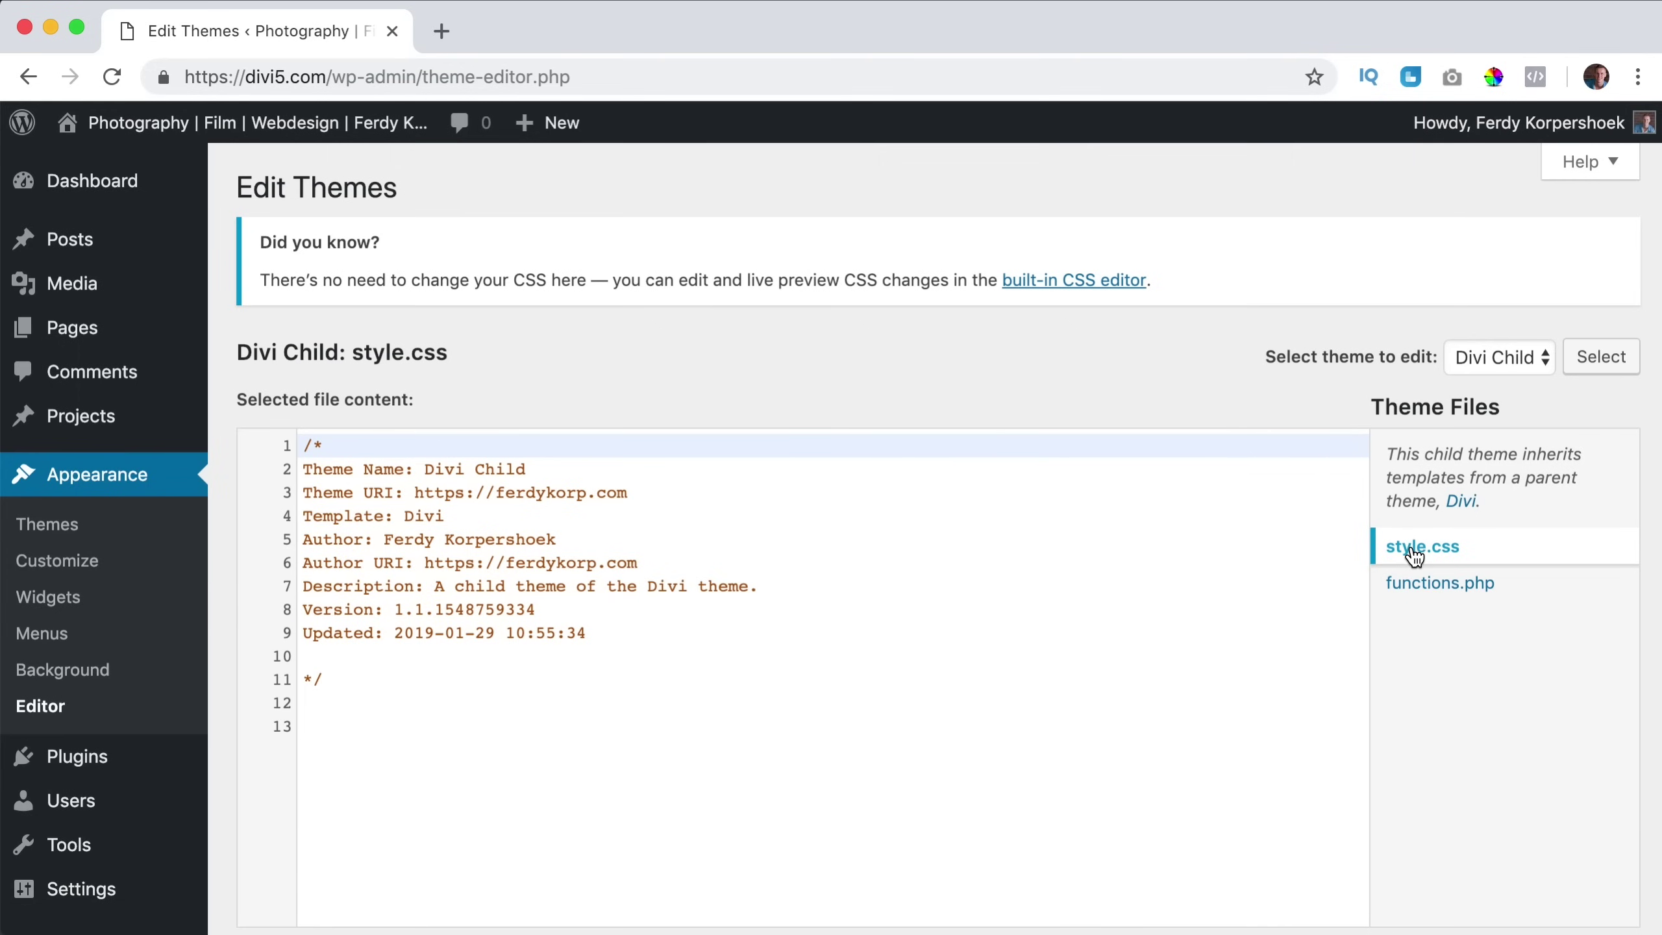
left_click(1421, 593)
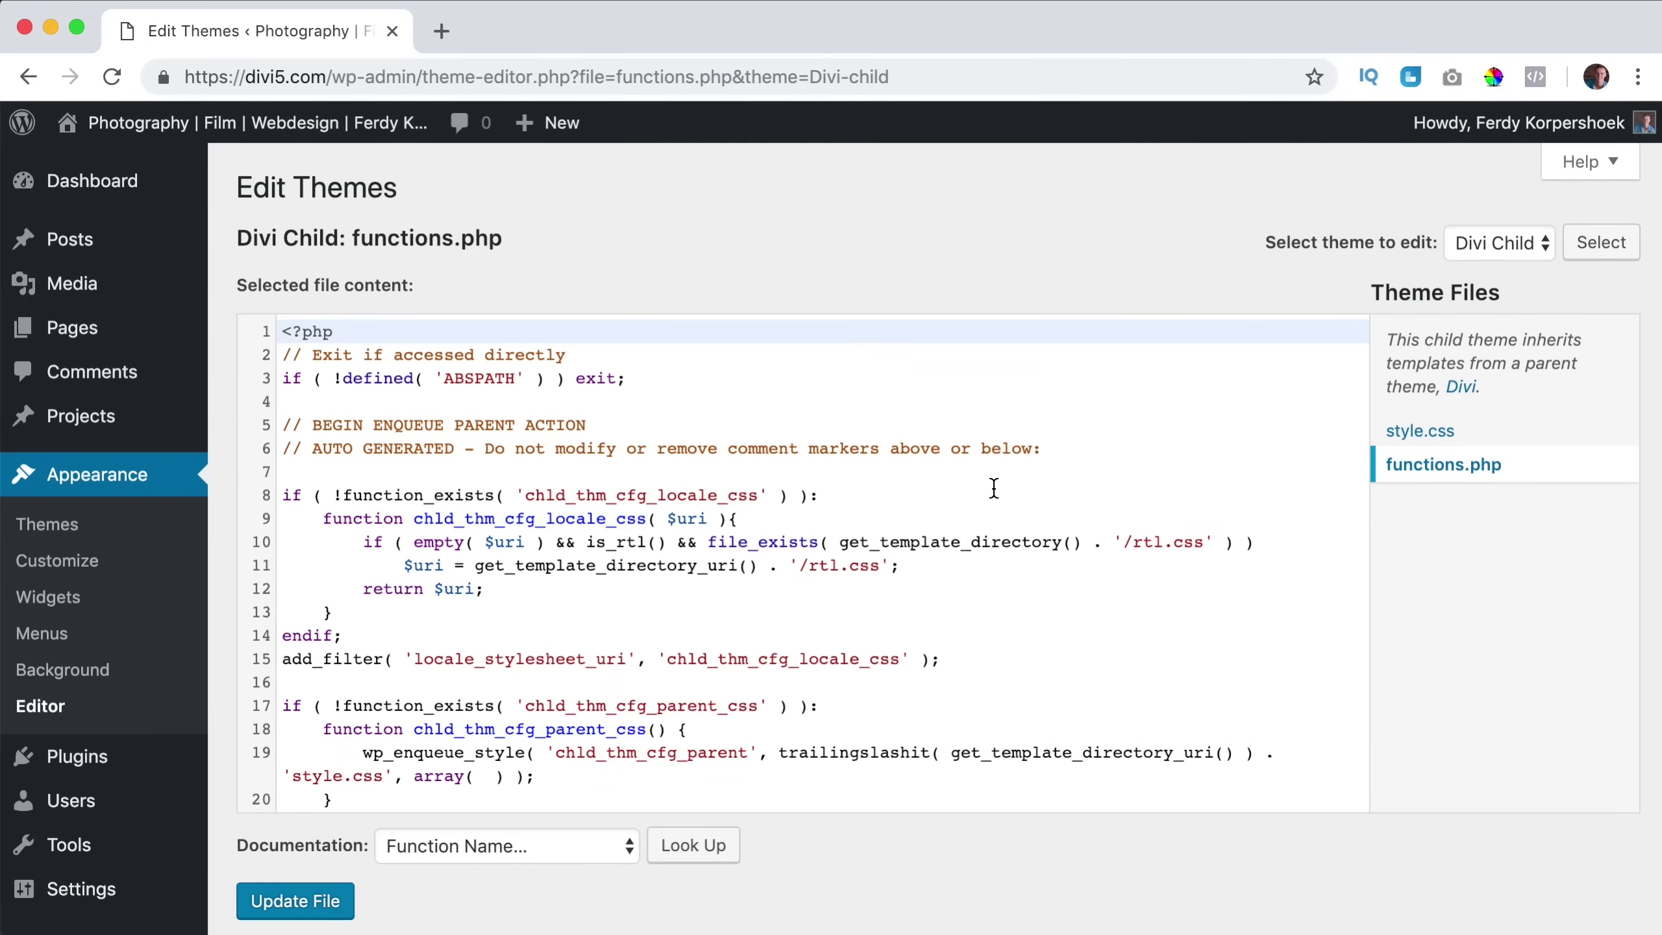
scroll(1047, 461, "down", 3)
Step: Activate the parent Divi theme and select all of its style.css in the editor
left_click(59, 524)
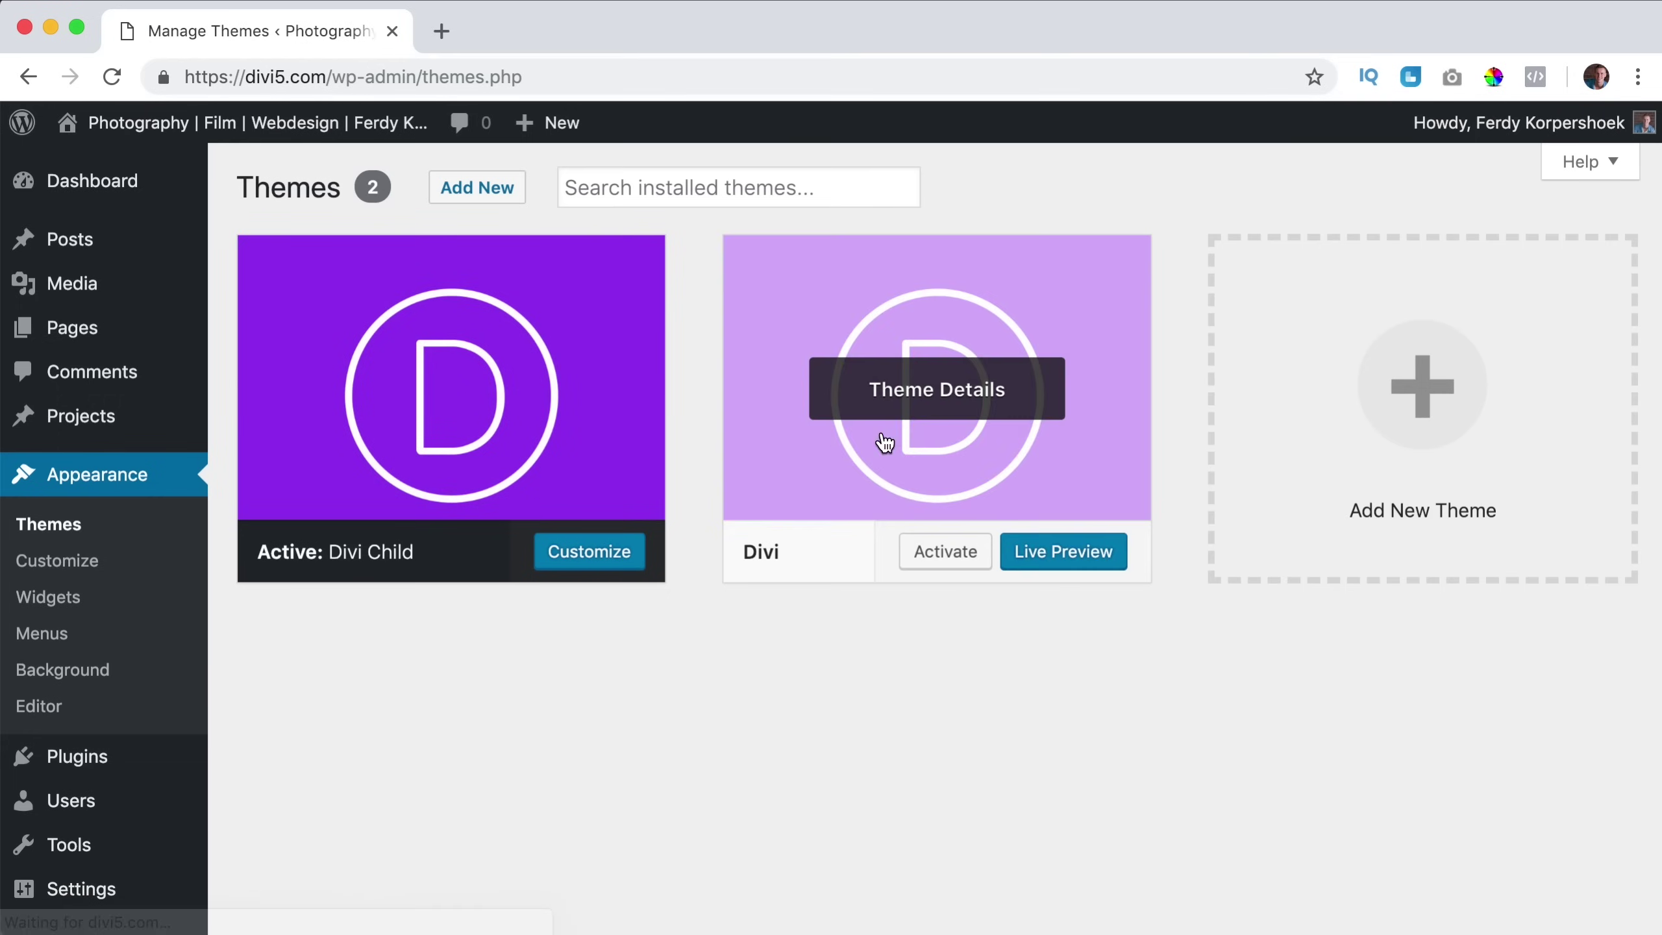
left_click(944, 553)
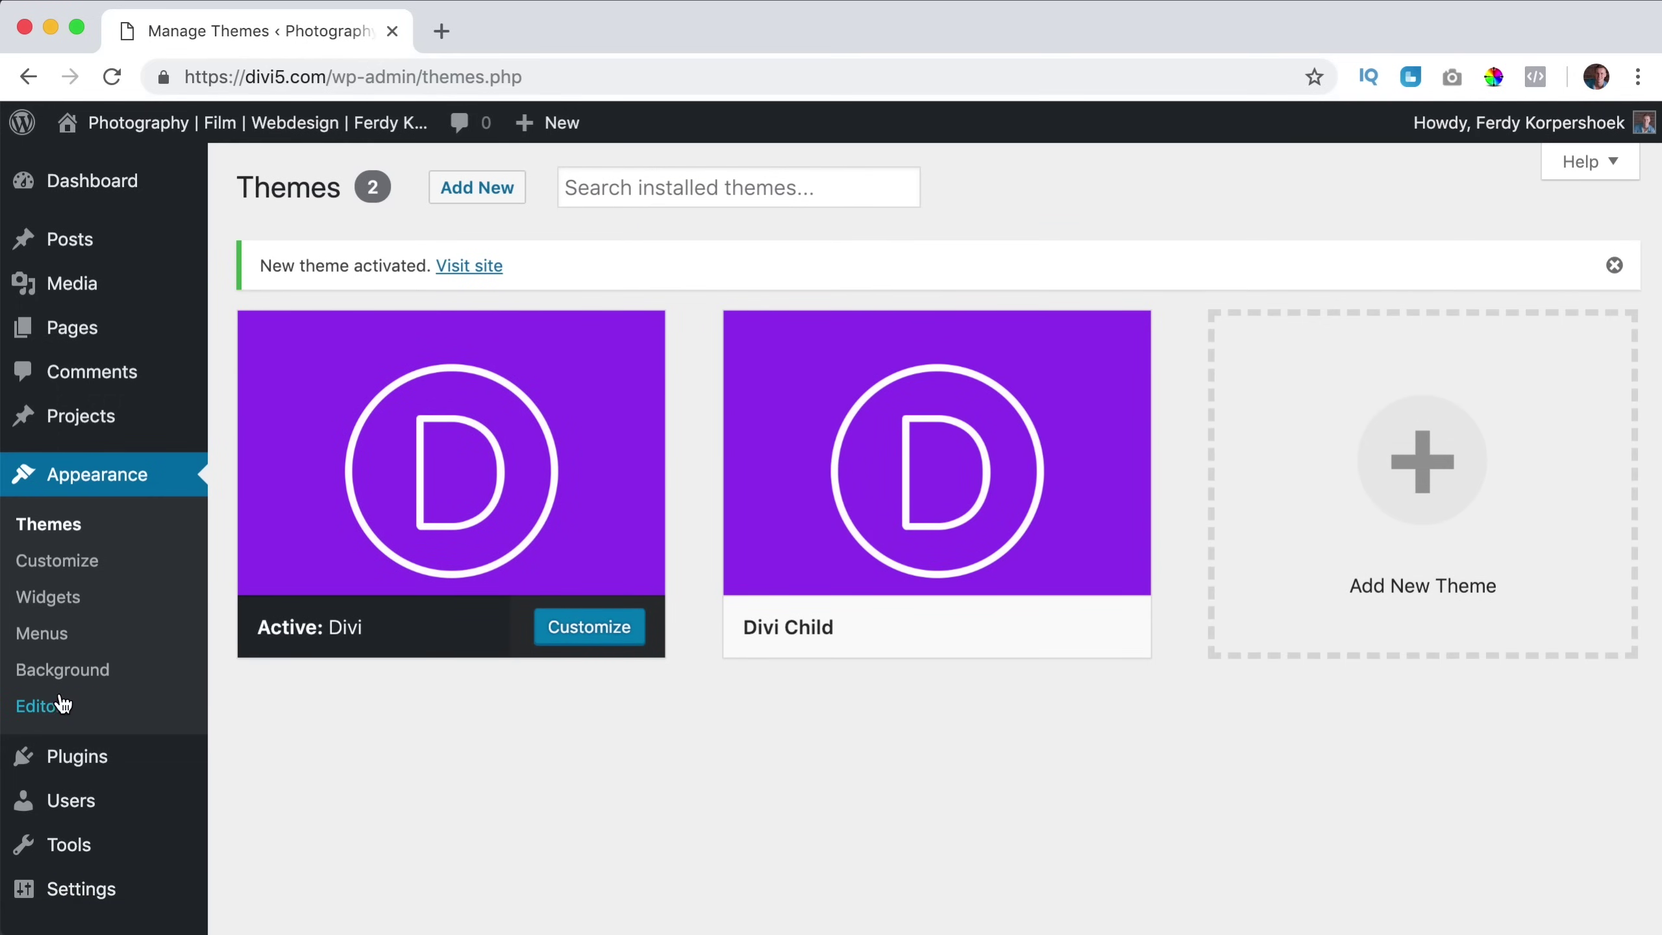
left_click(53, 704)
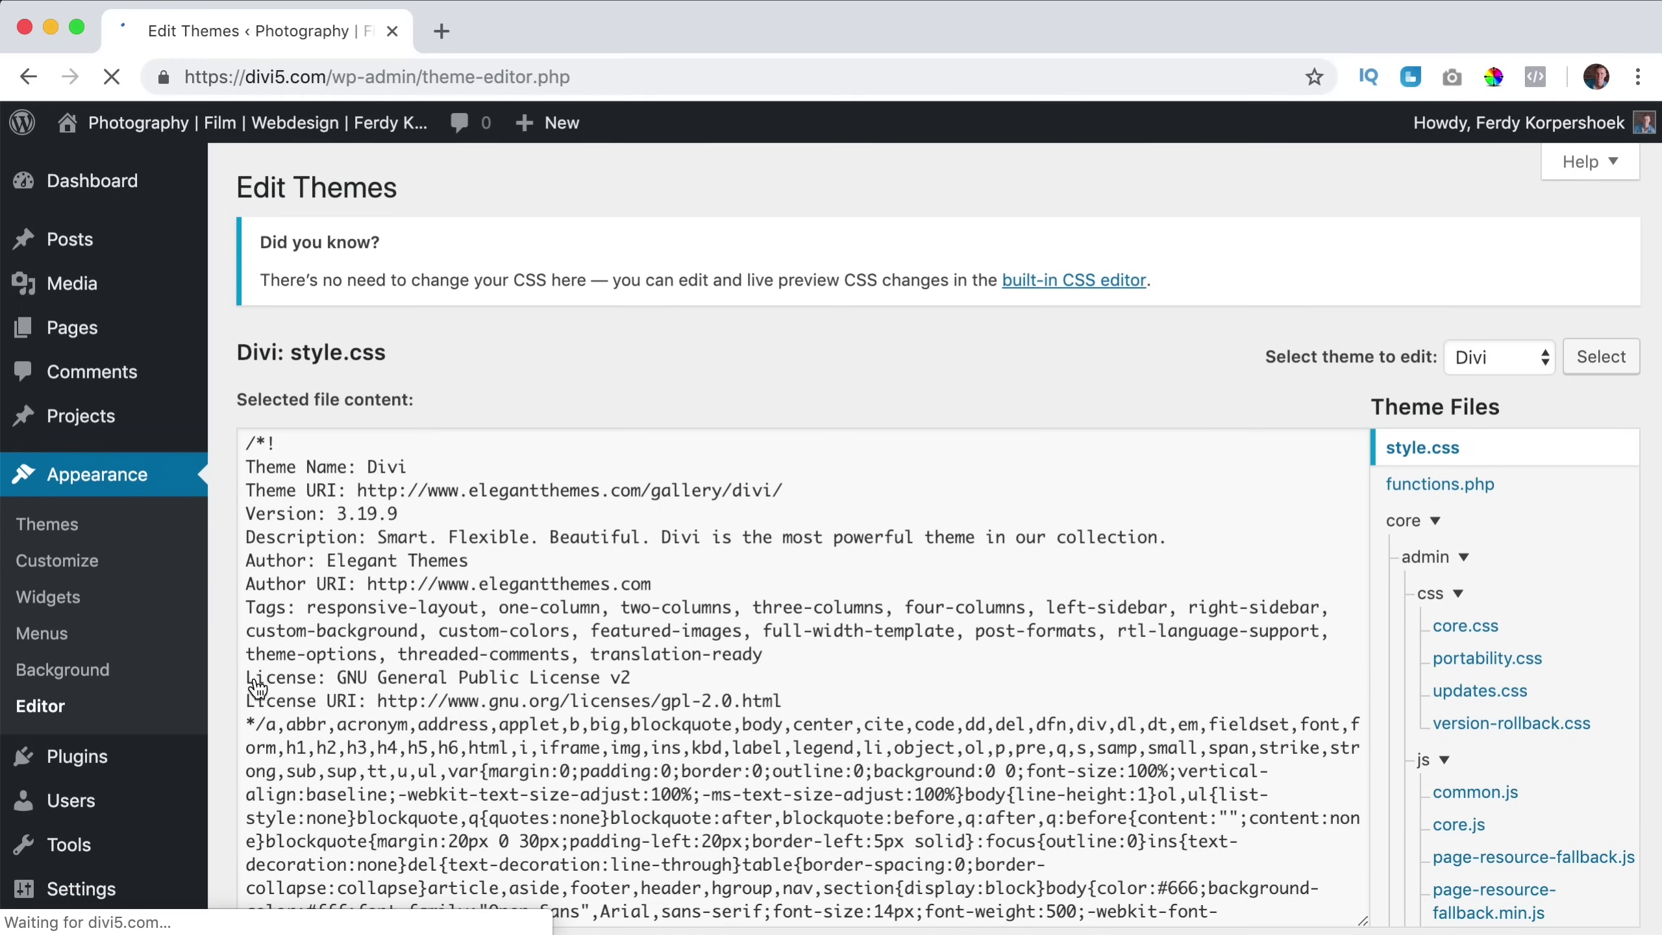
scroll(1565, 557, "down", 10)
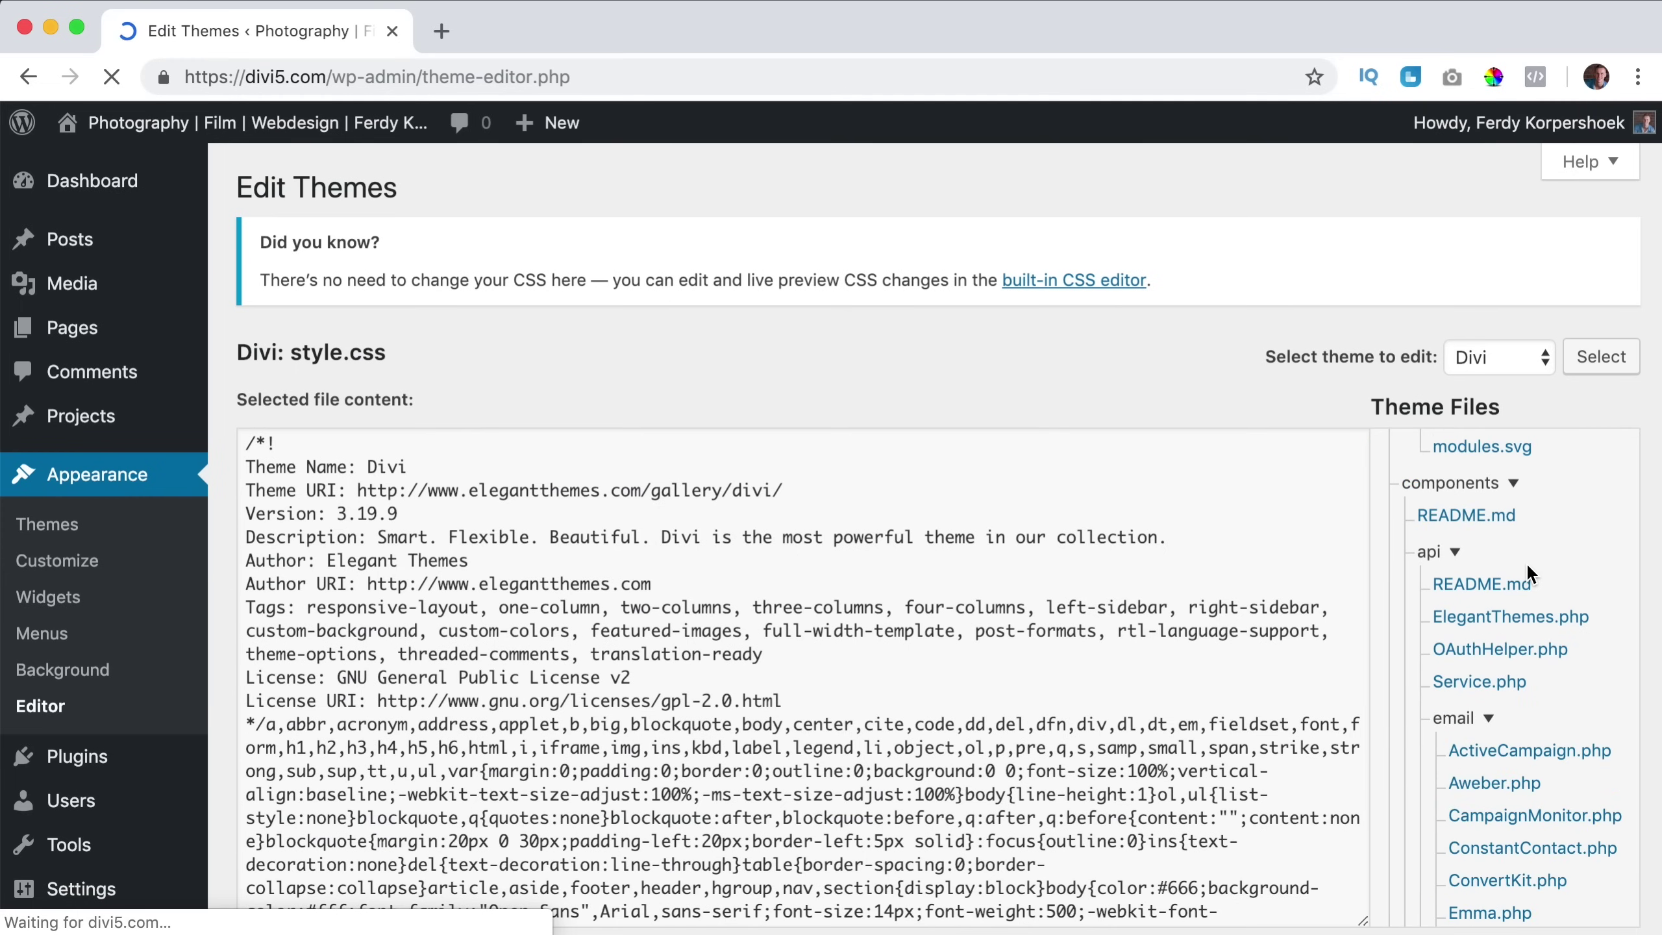
scroll(1519, 566, "down", 5)
scroll(823, 613, "down", 15)
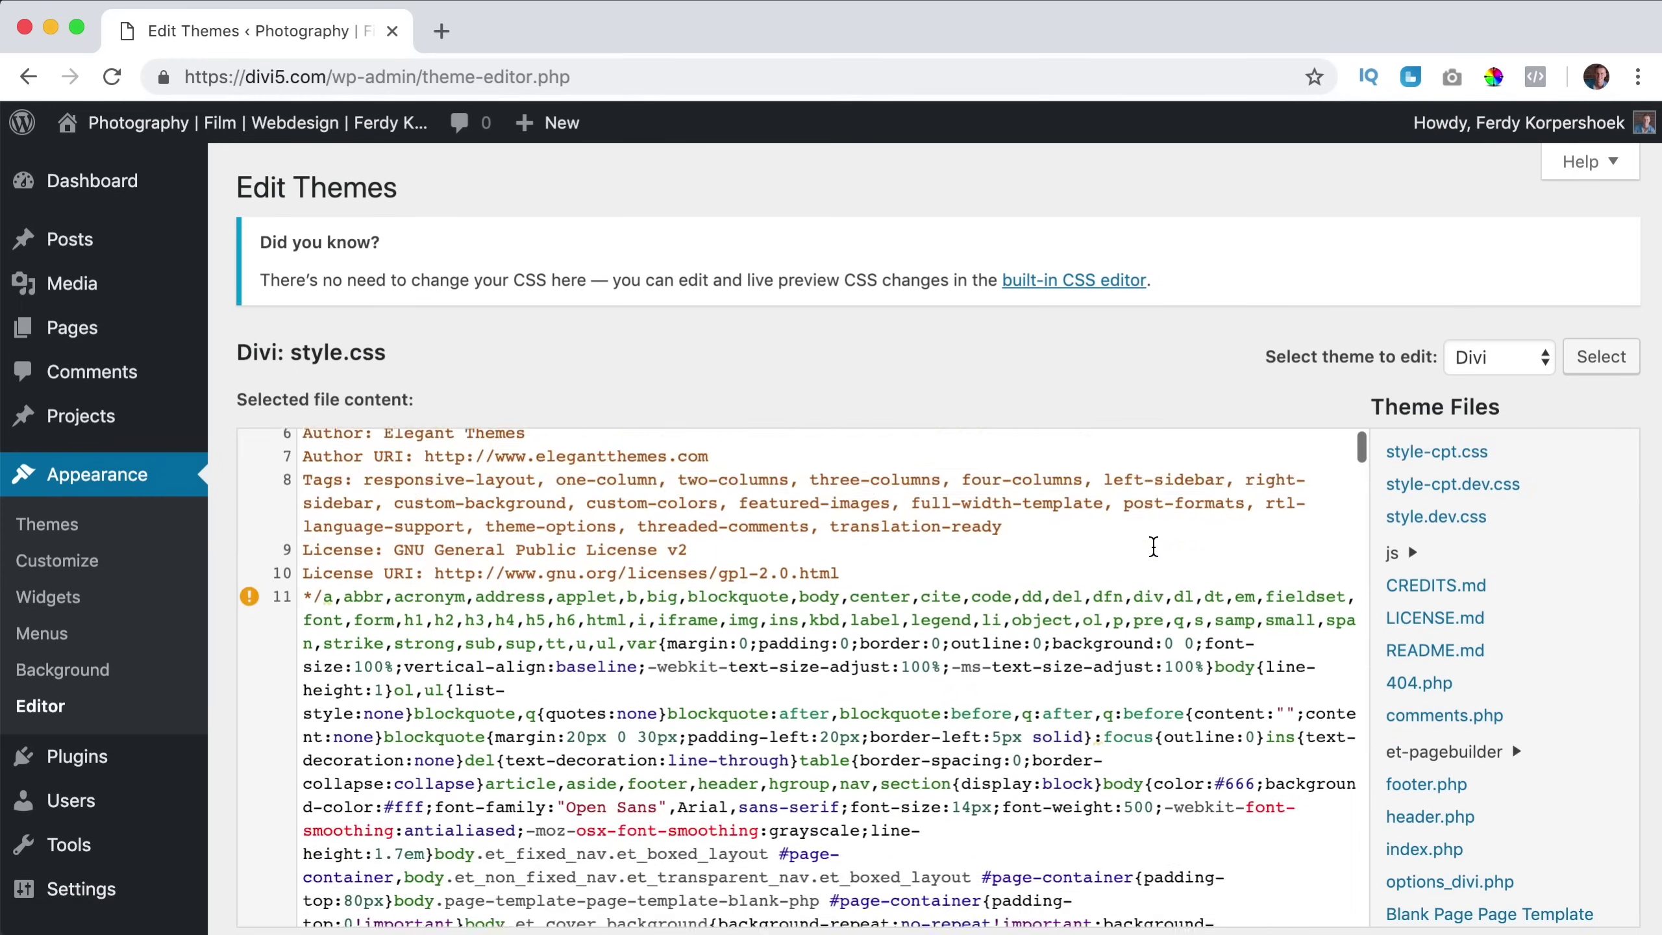
key("super+a")
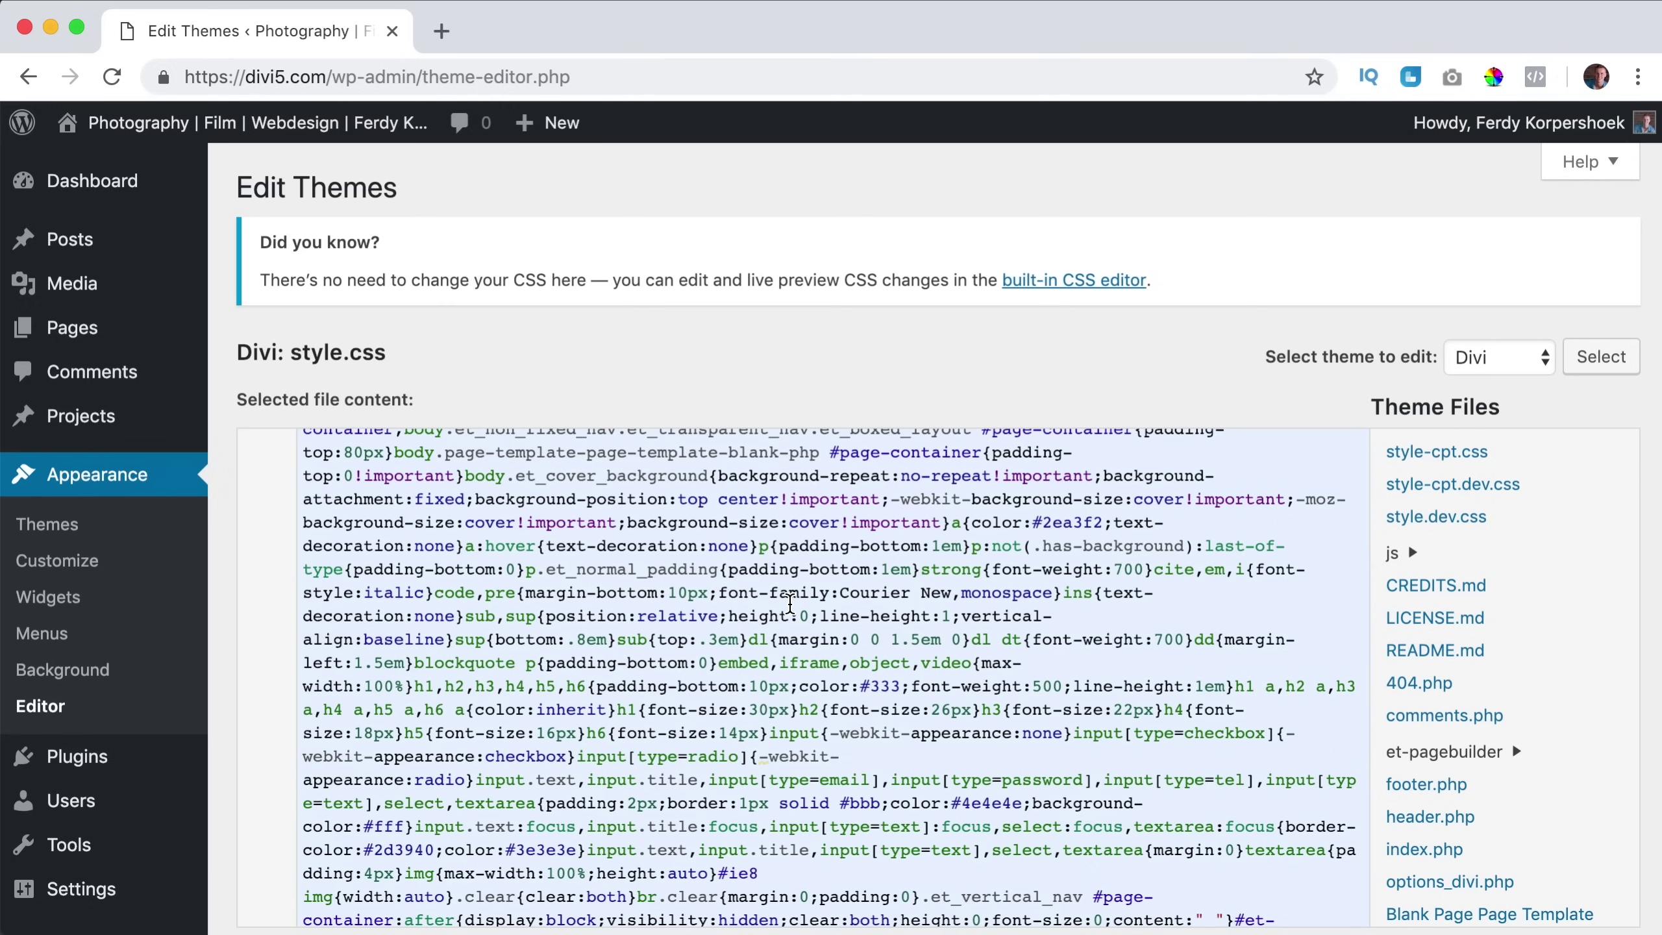
Step: Activate the Divi Child theme from the installed themes list
left_click(71, 537)
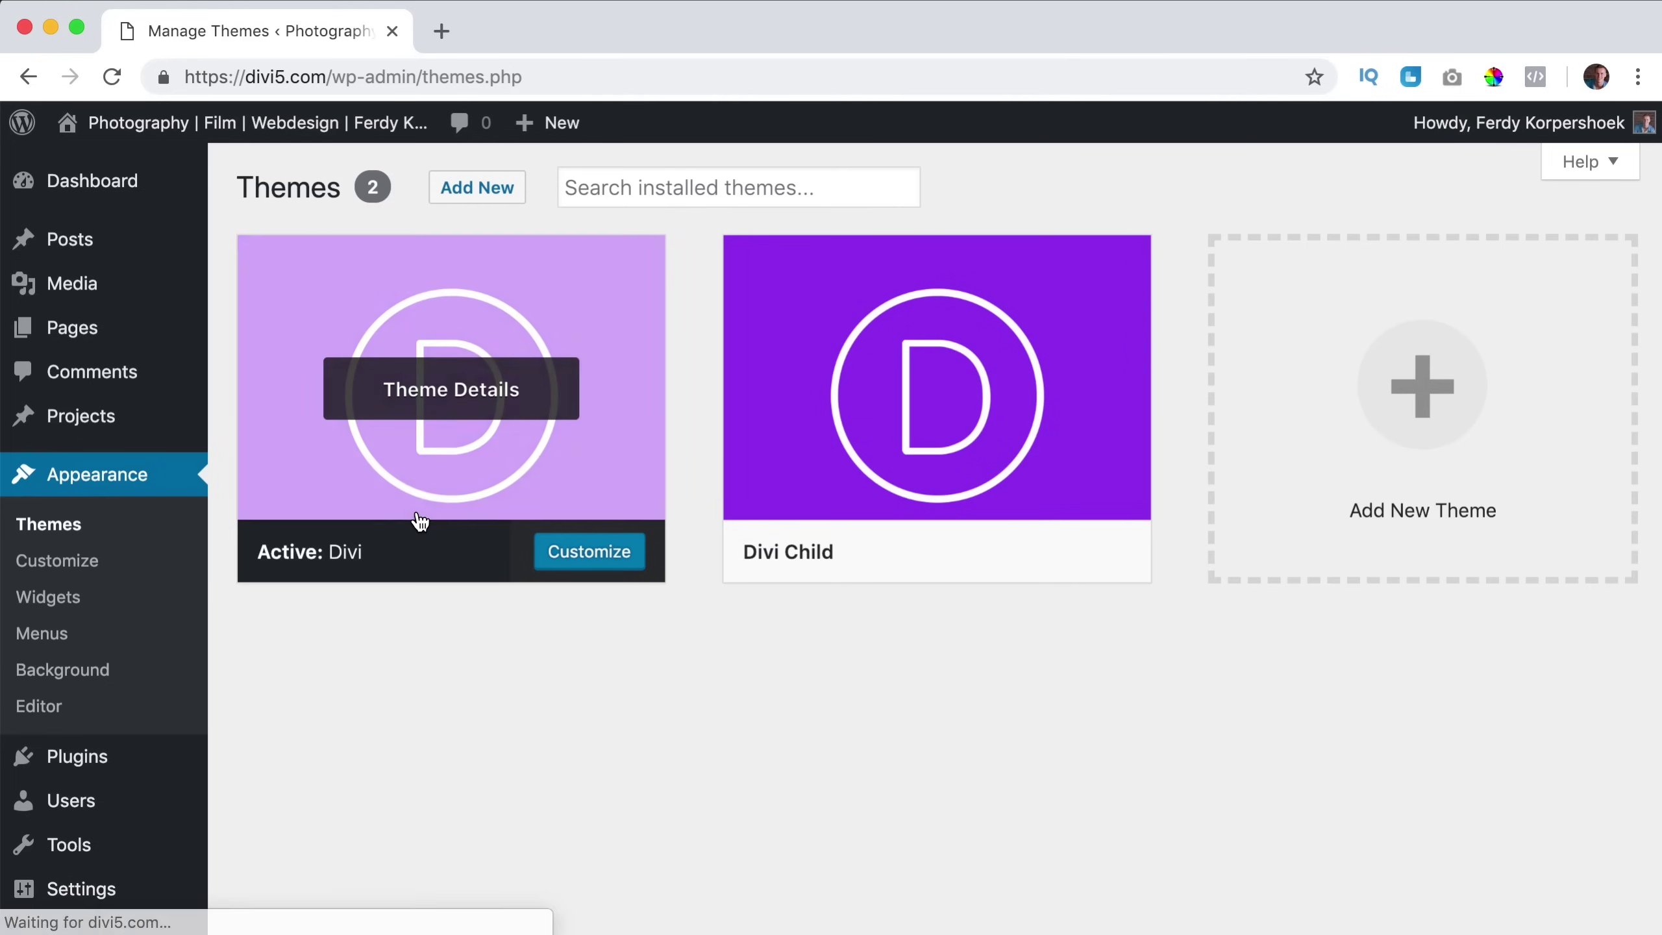
mouse_move(876, 538)
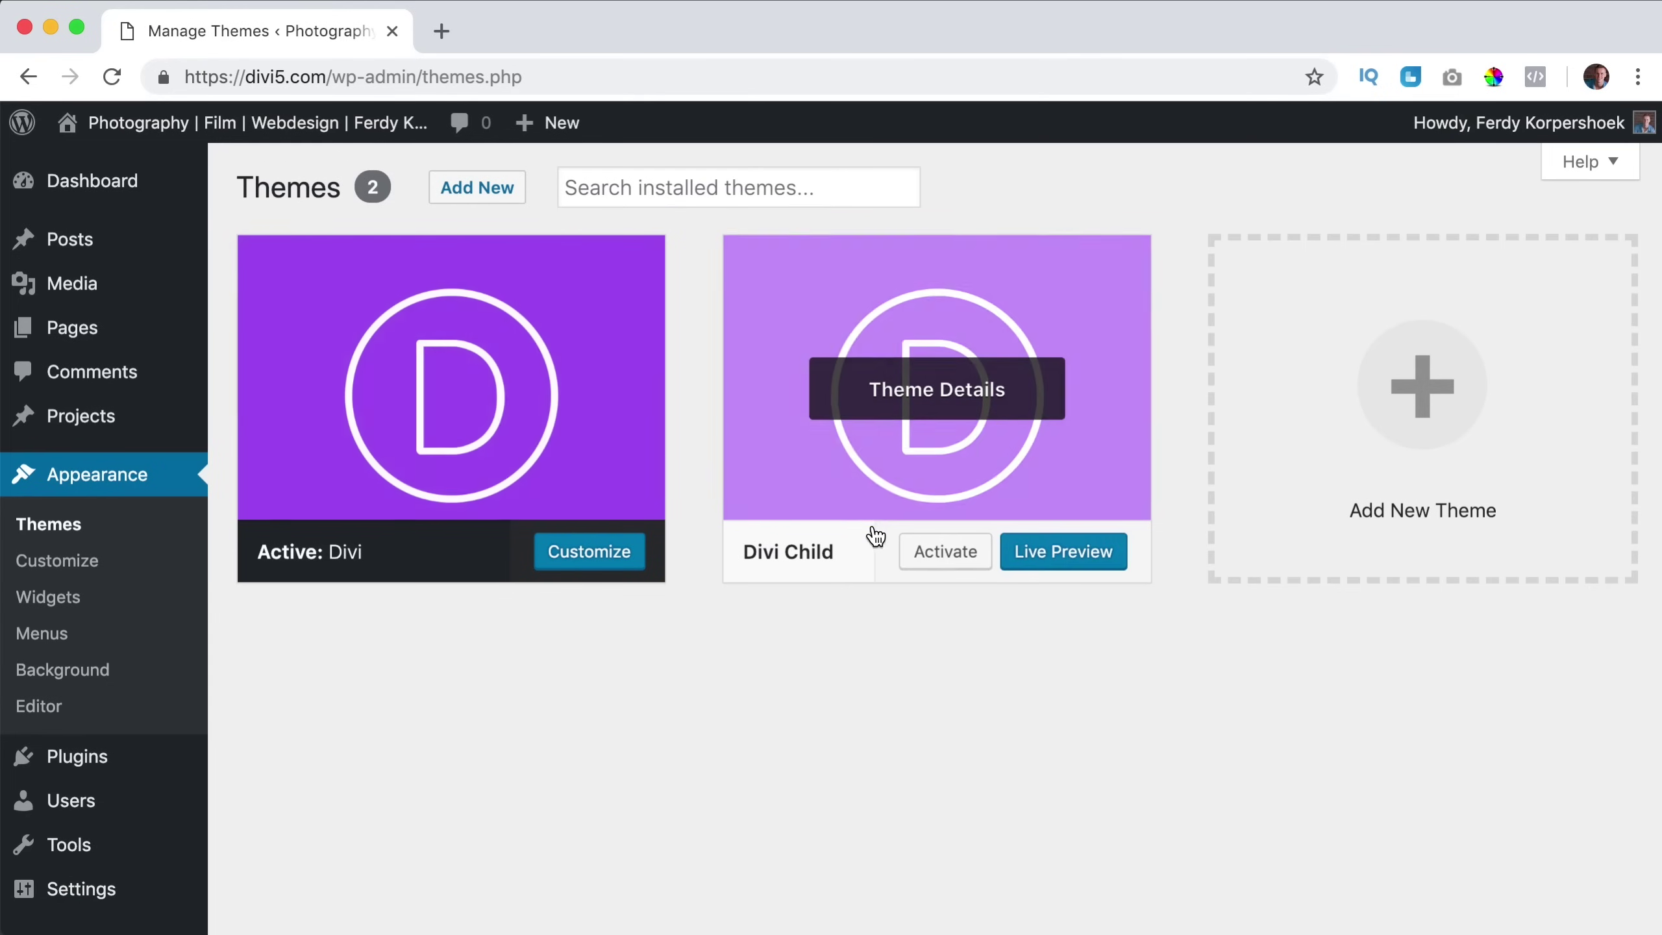
left_click(959, 562)
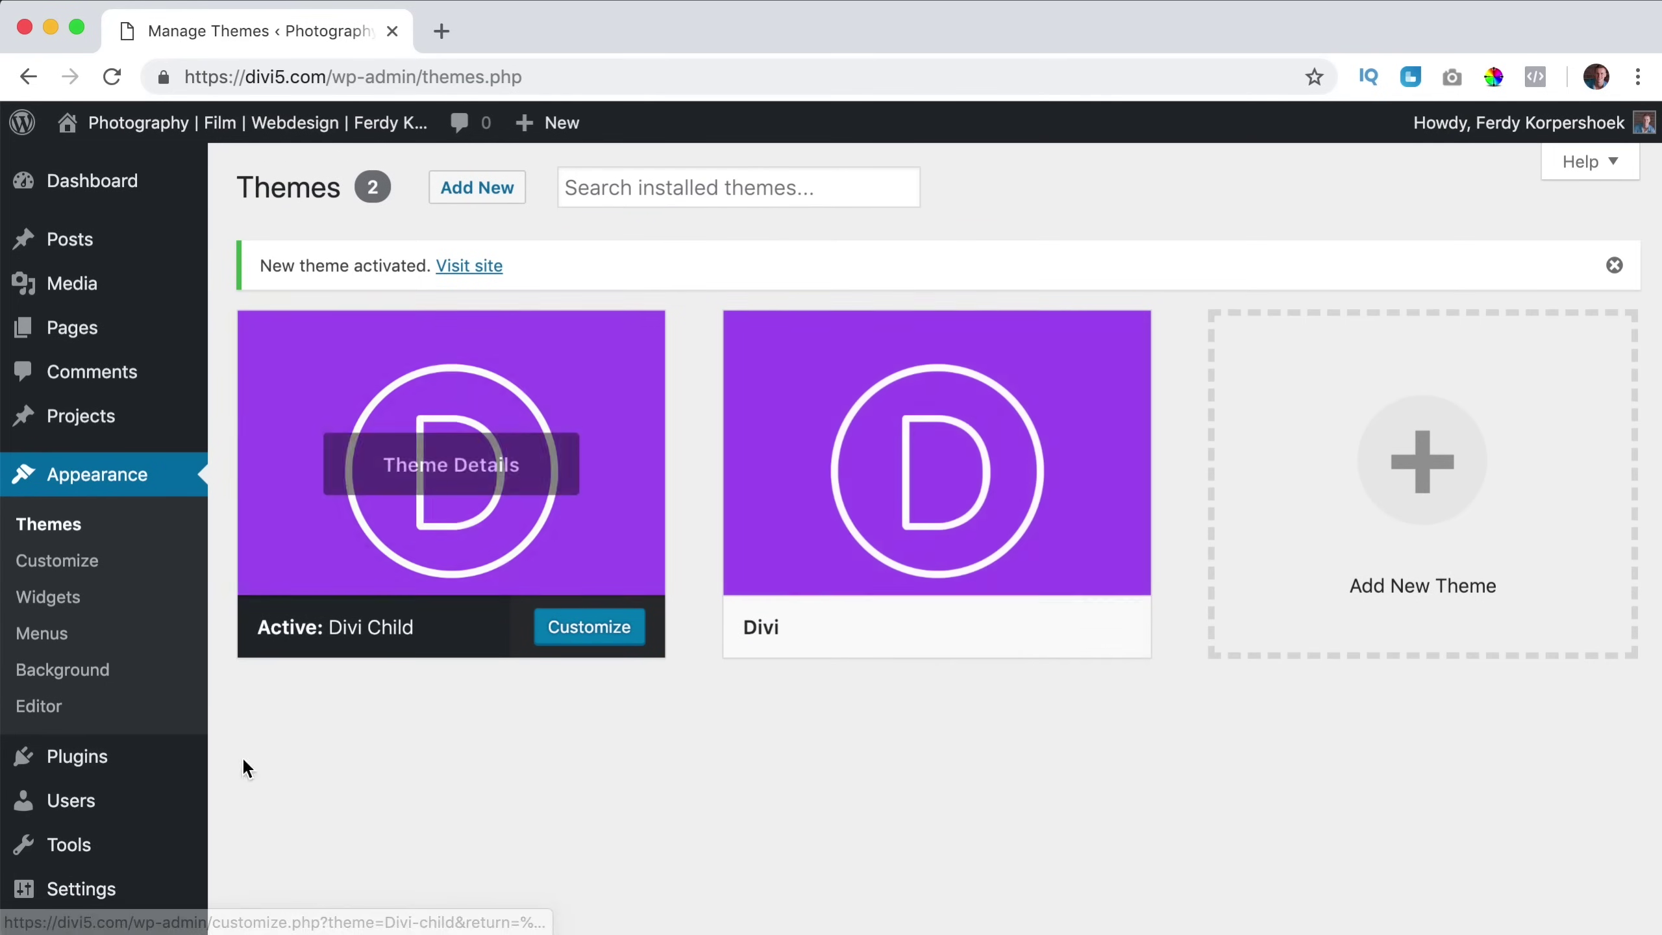
Step: Copy Divi's single.php template into the child theme via the configurator's Files tab
mouse_move(88, 843)
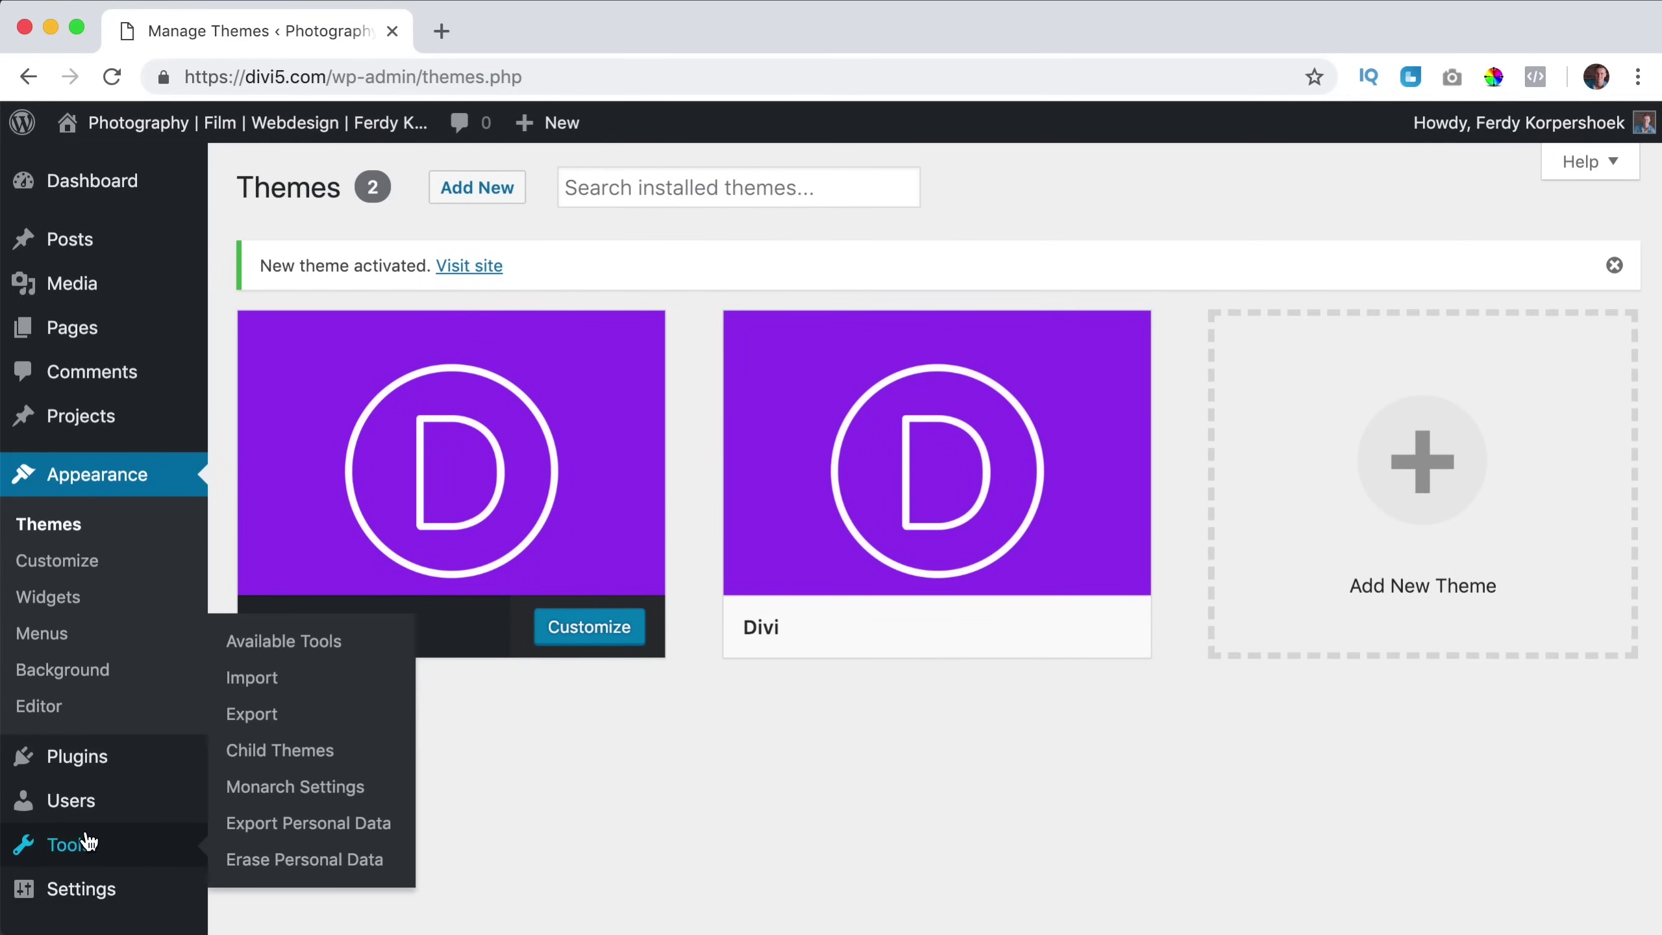
left_click(290, 752)
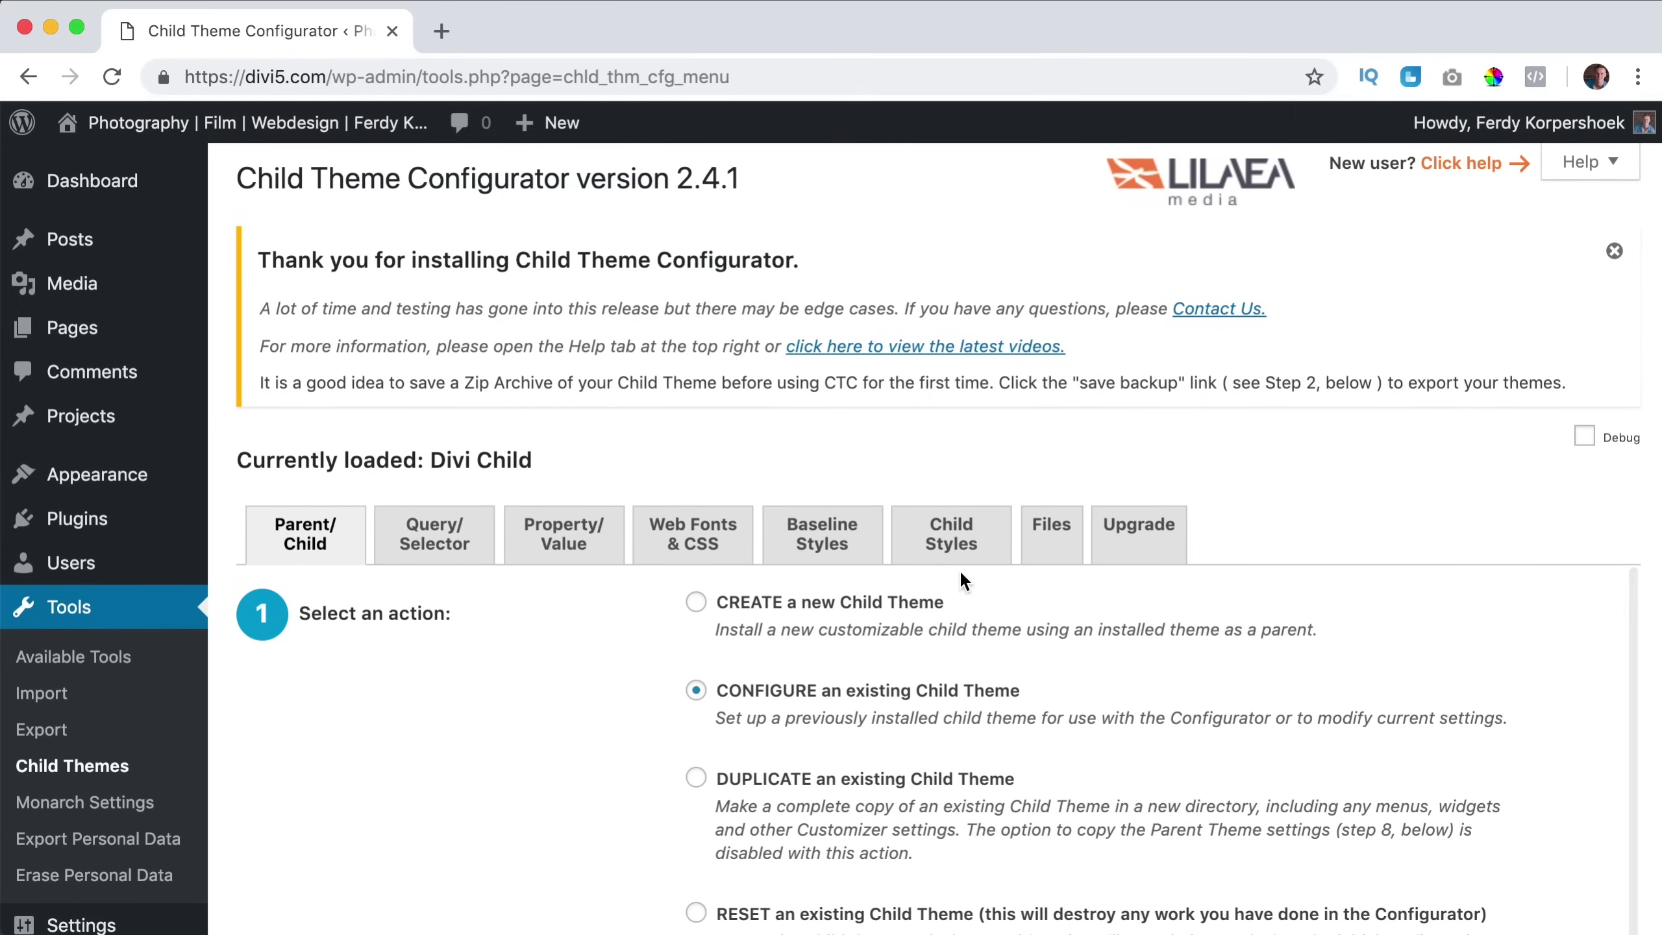
left_click(1064, 546)
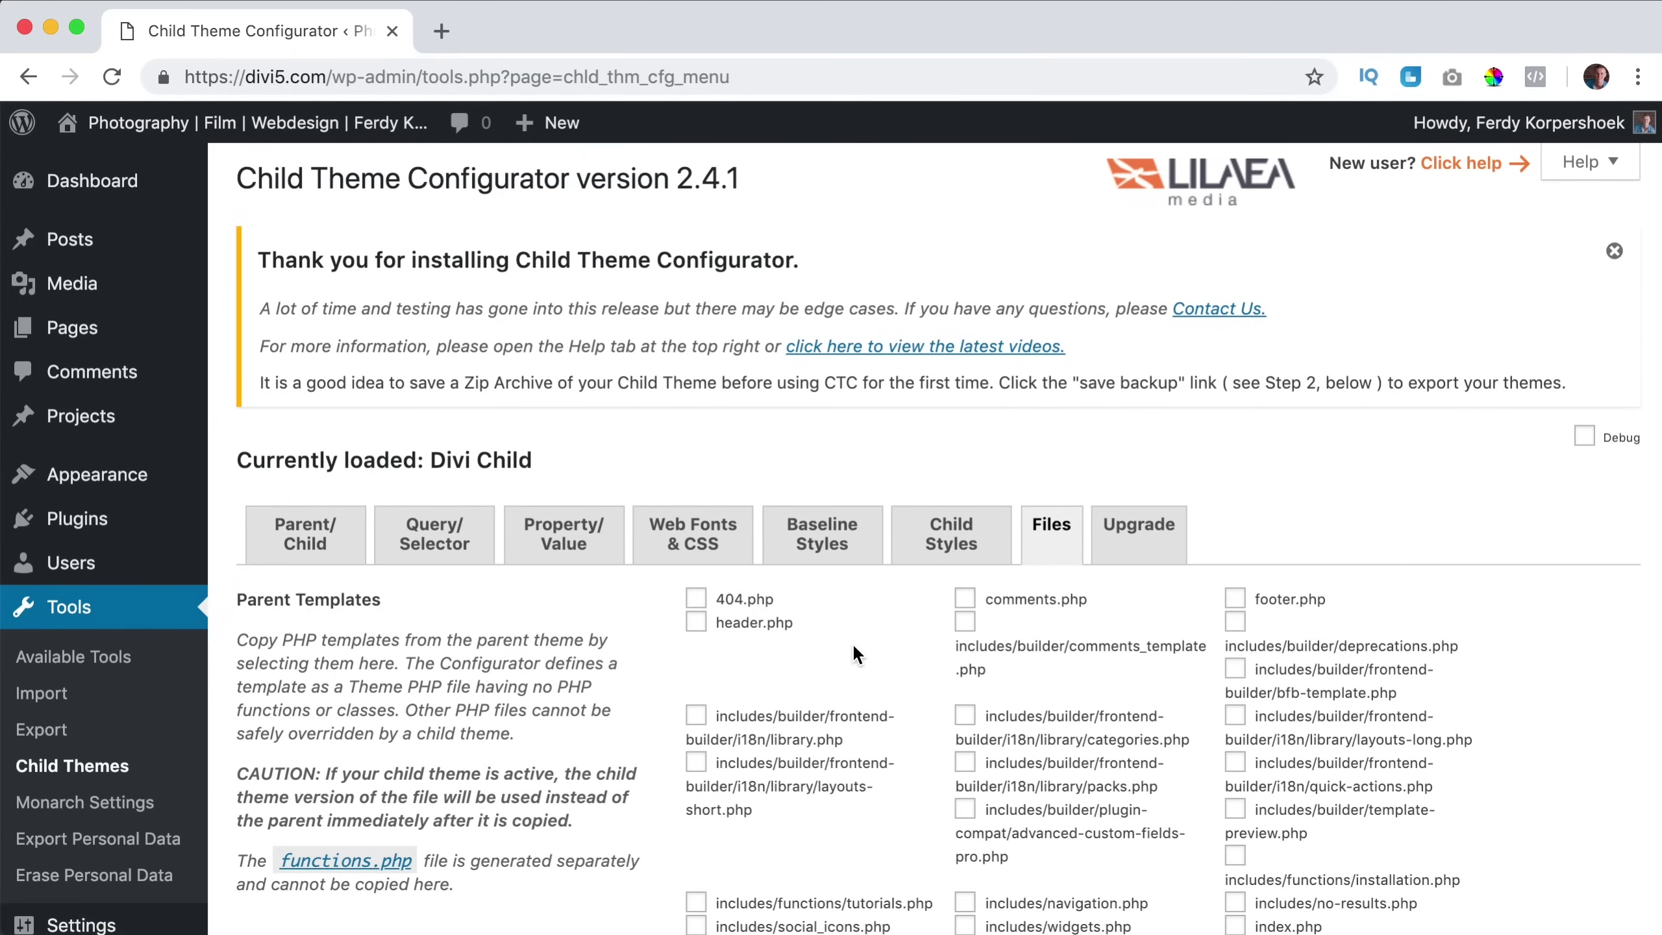
scroll(852, 642, "down", 1)
scroll(852, 641, "up", 1)
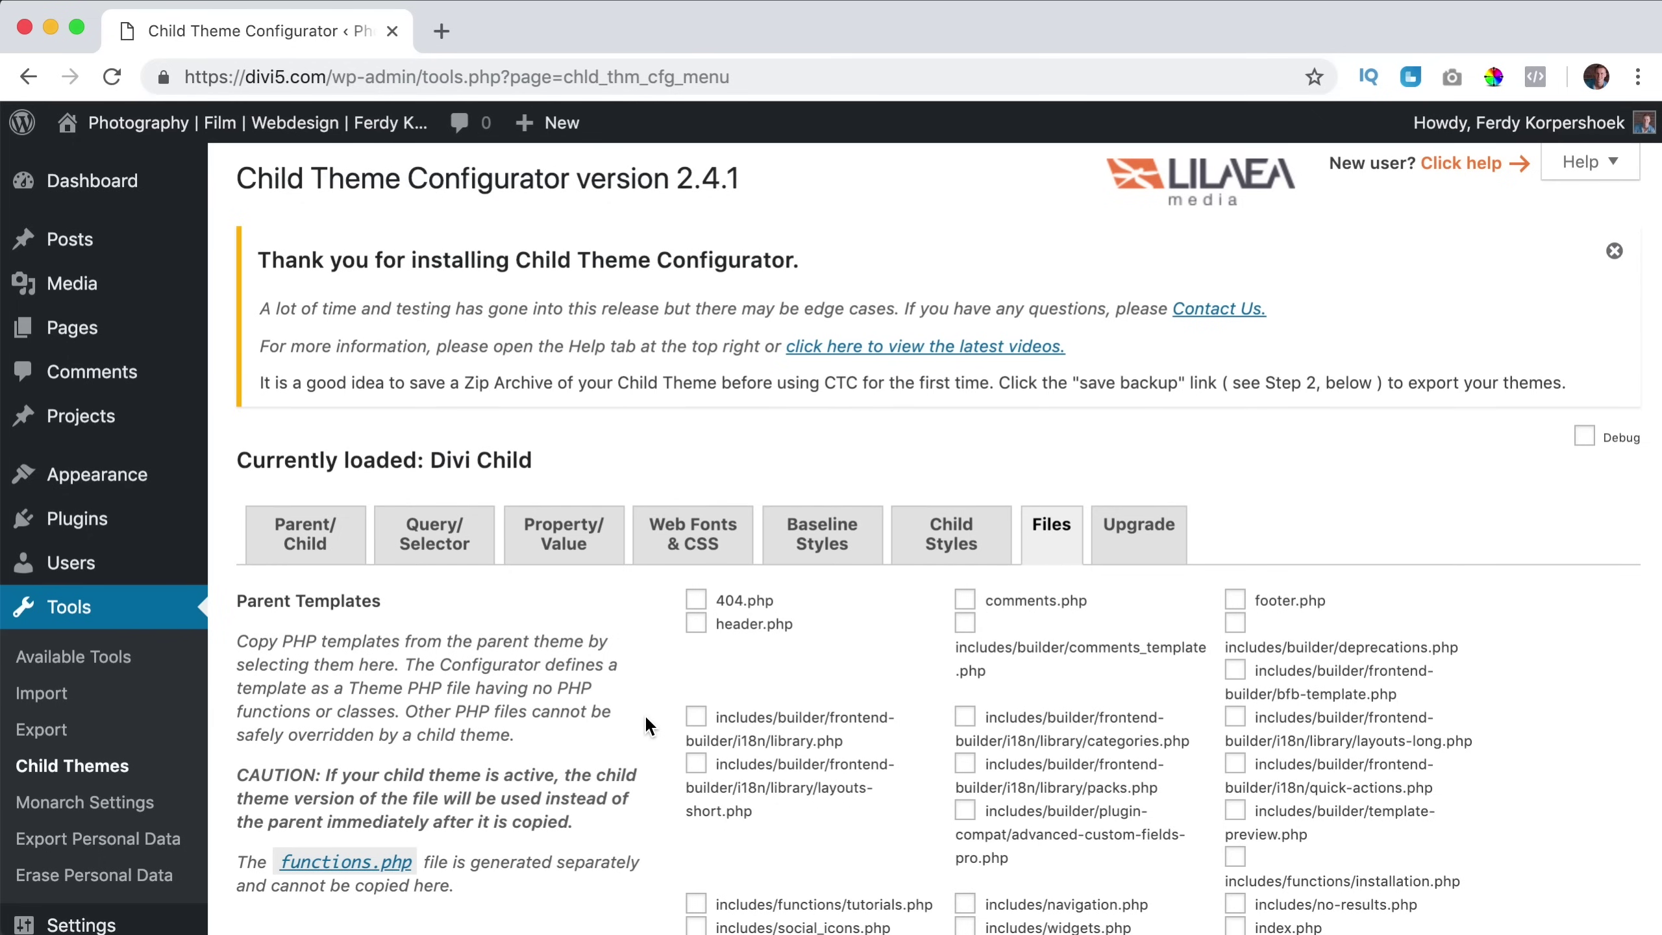
scroll(1199, 524, "down", 3)
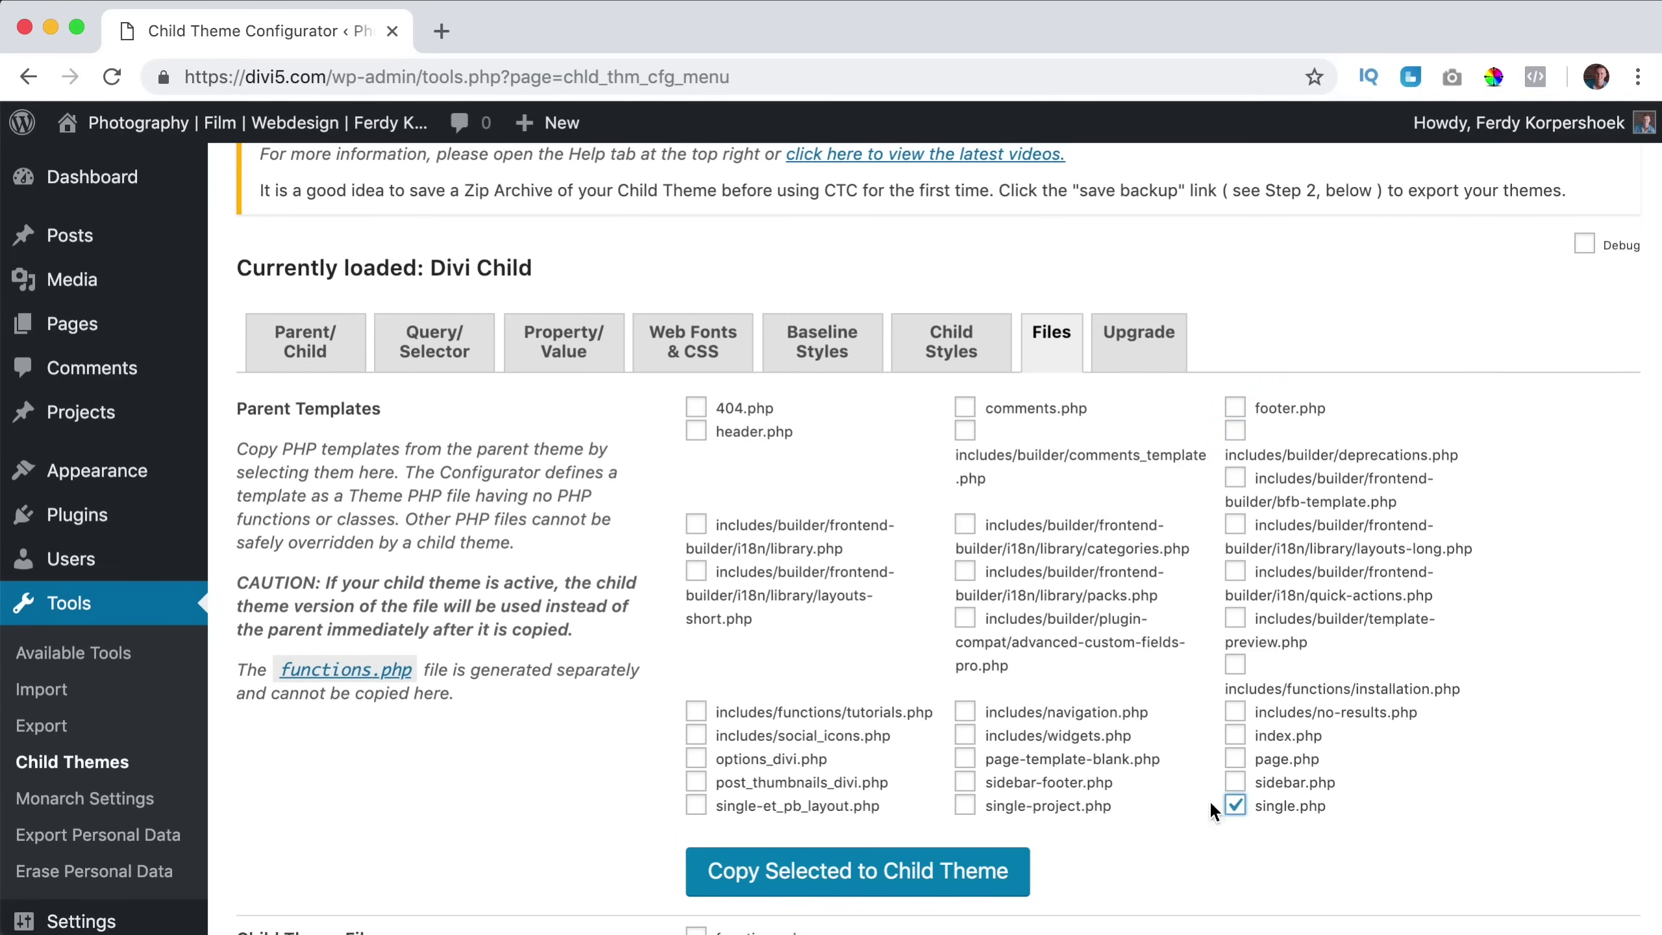
left_click(815, 873)
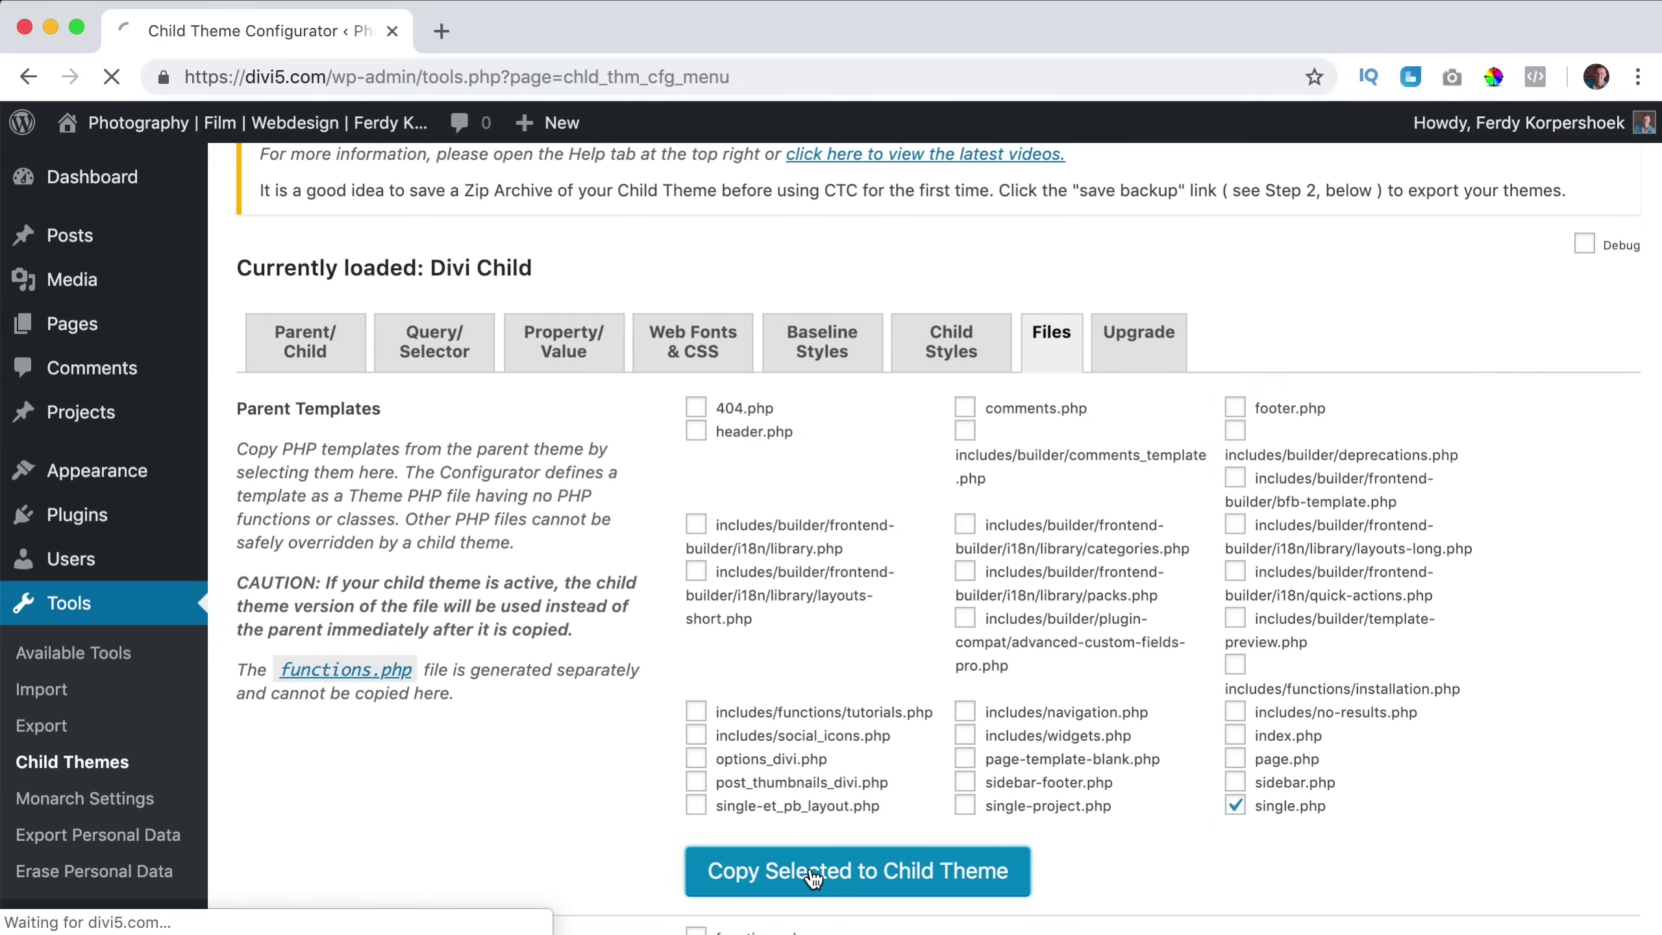
scroll(279, 671, "down", 1)
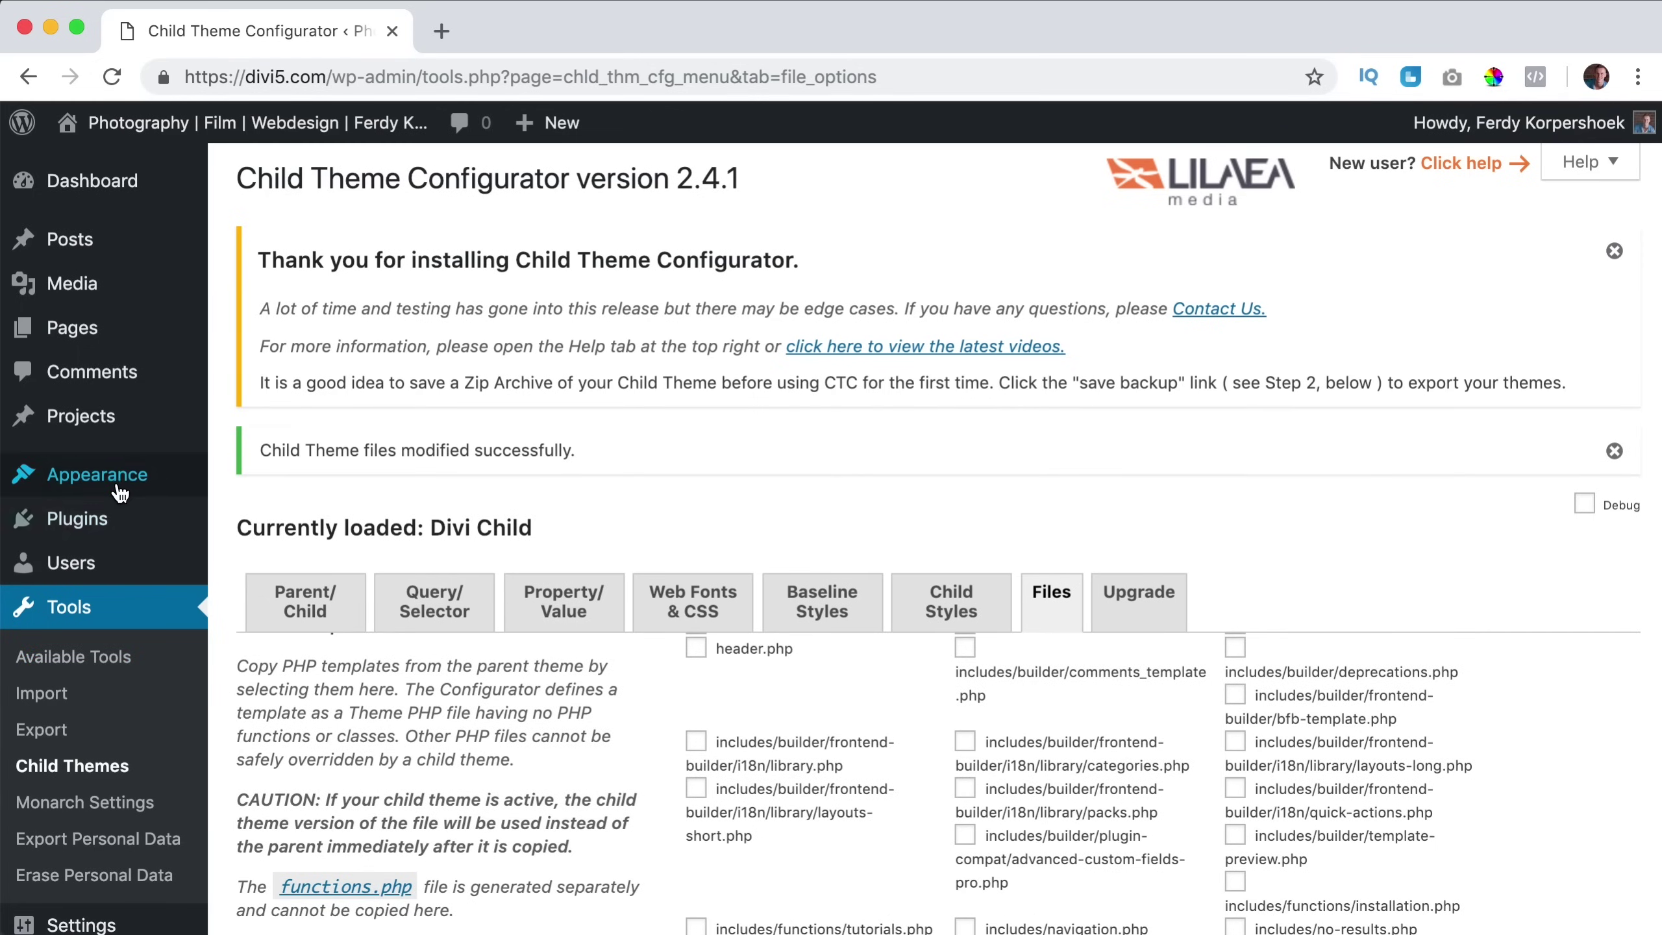
mouse_move(98, 474)
left_click(251, 483)
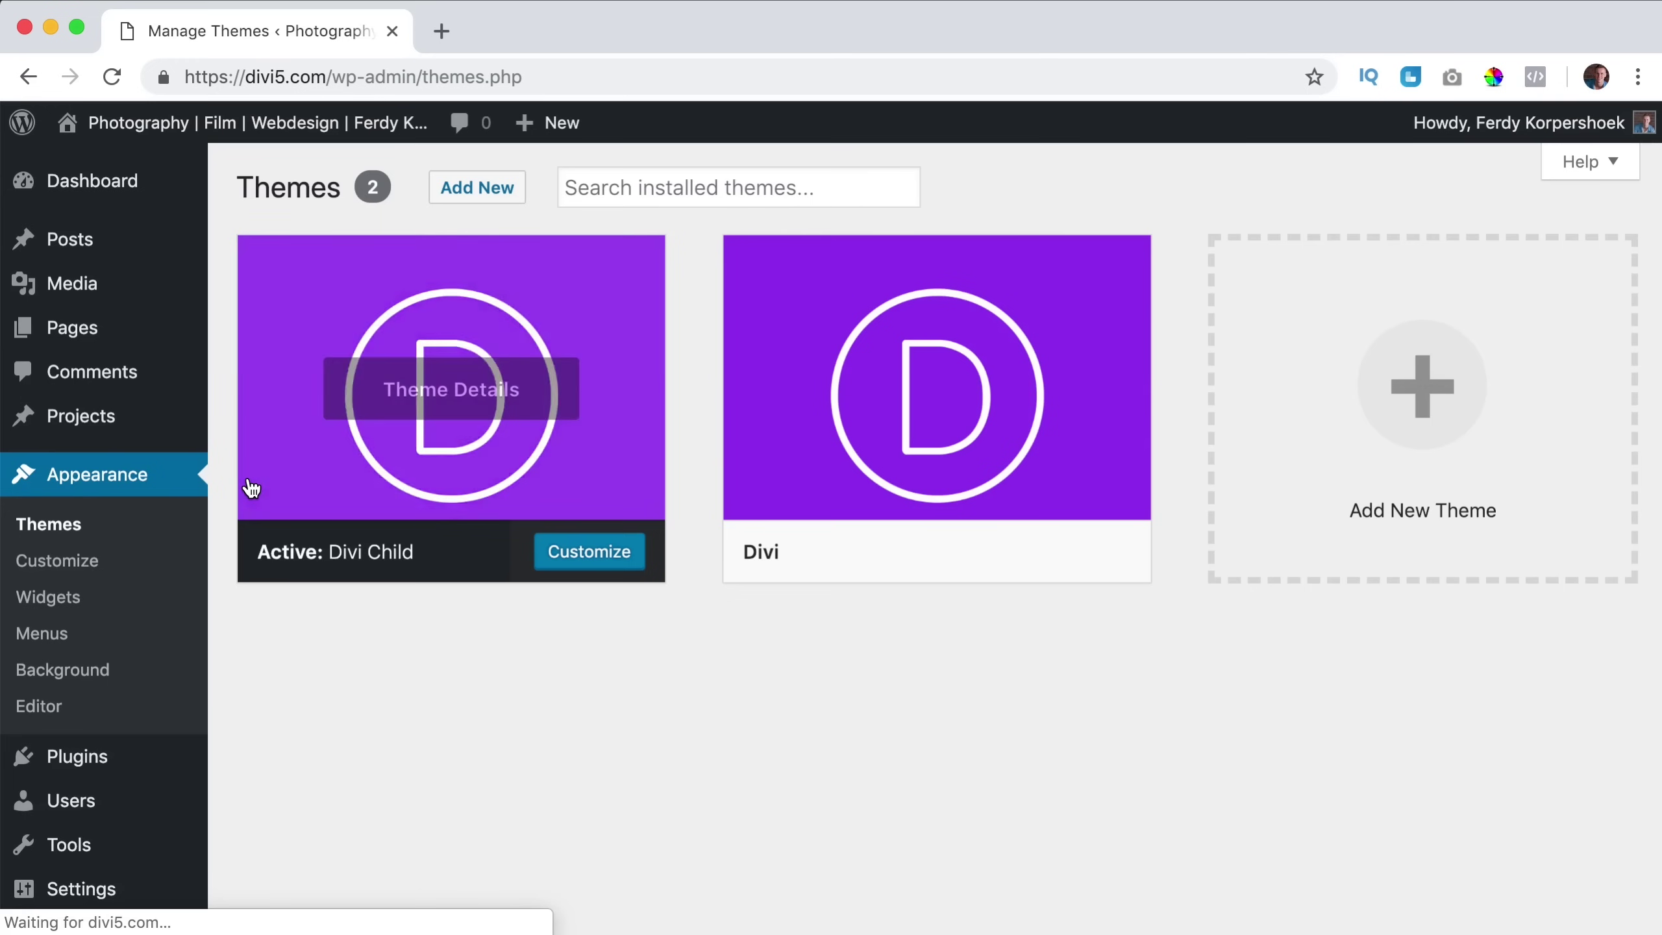
left_click(41, 716)
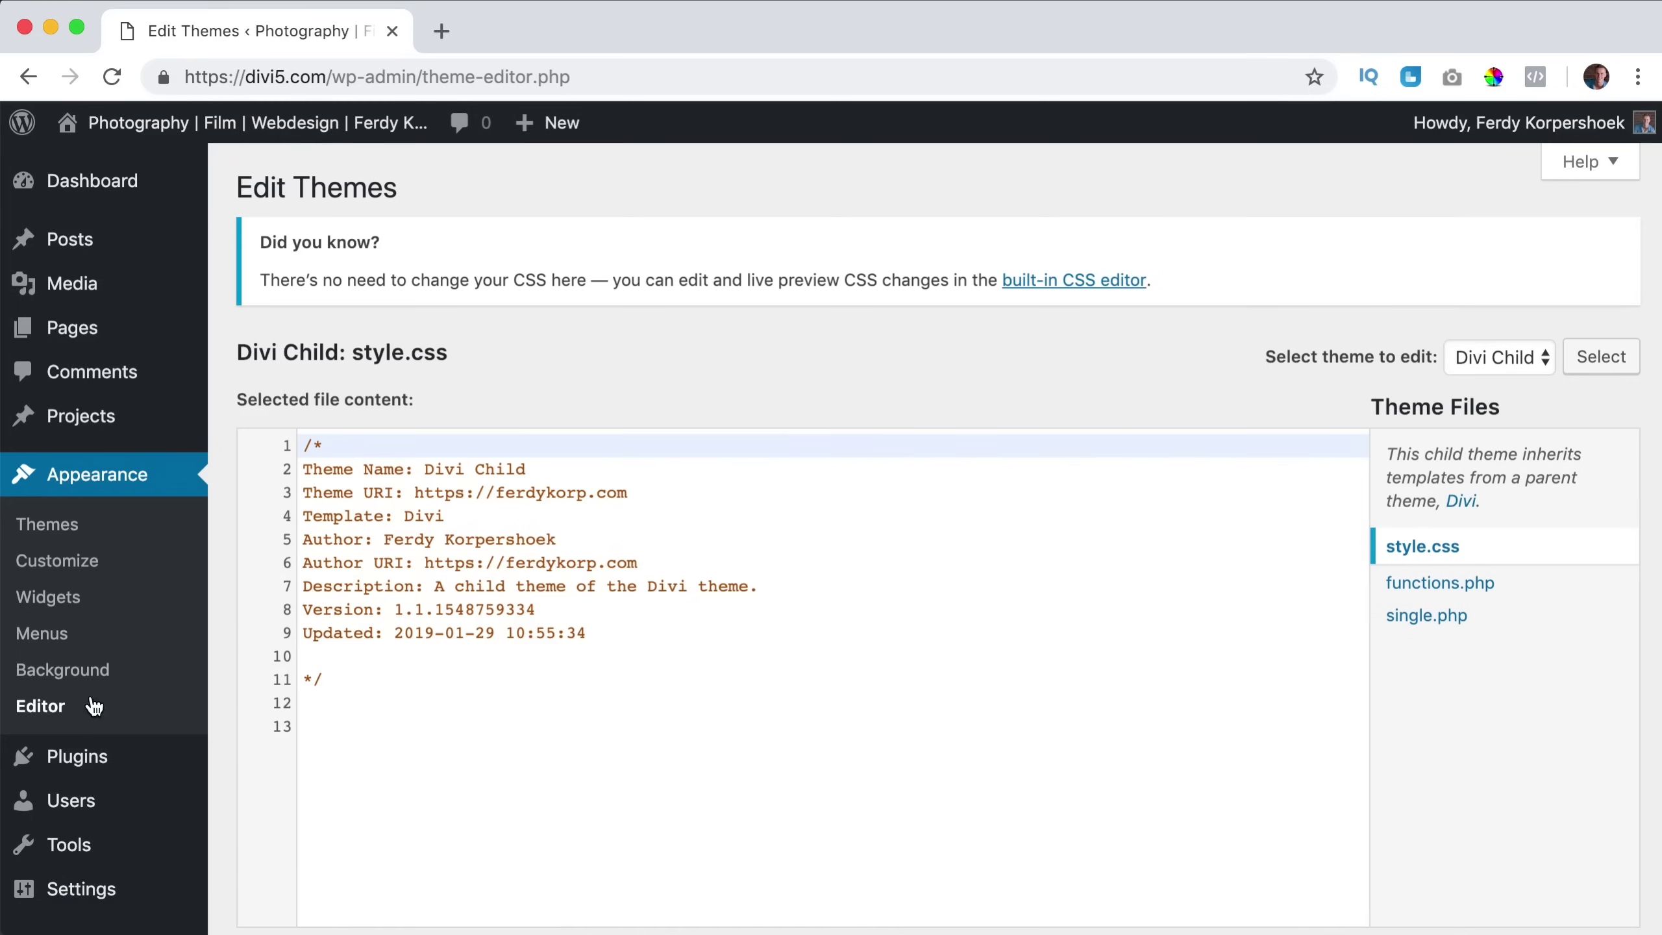
left_click(1437, 619)
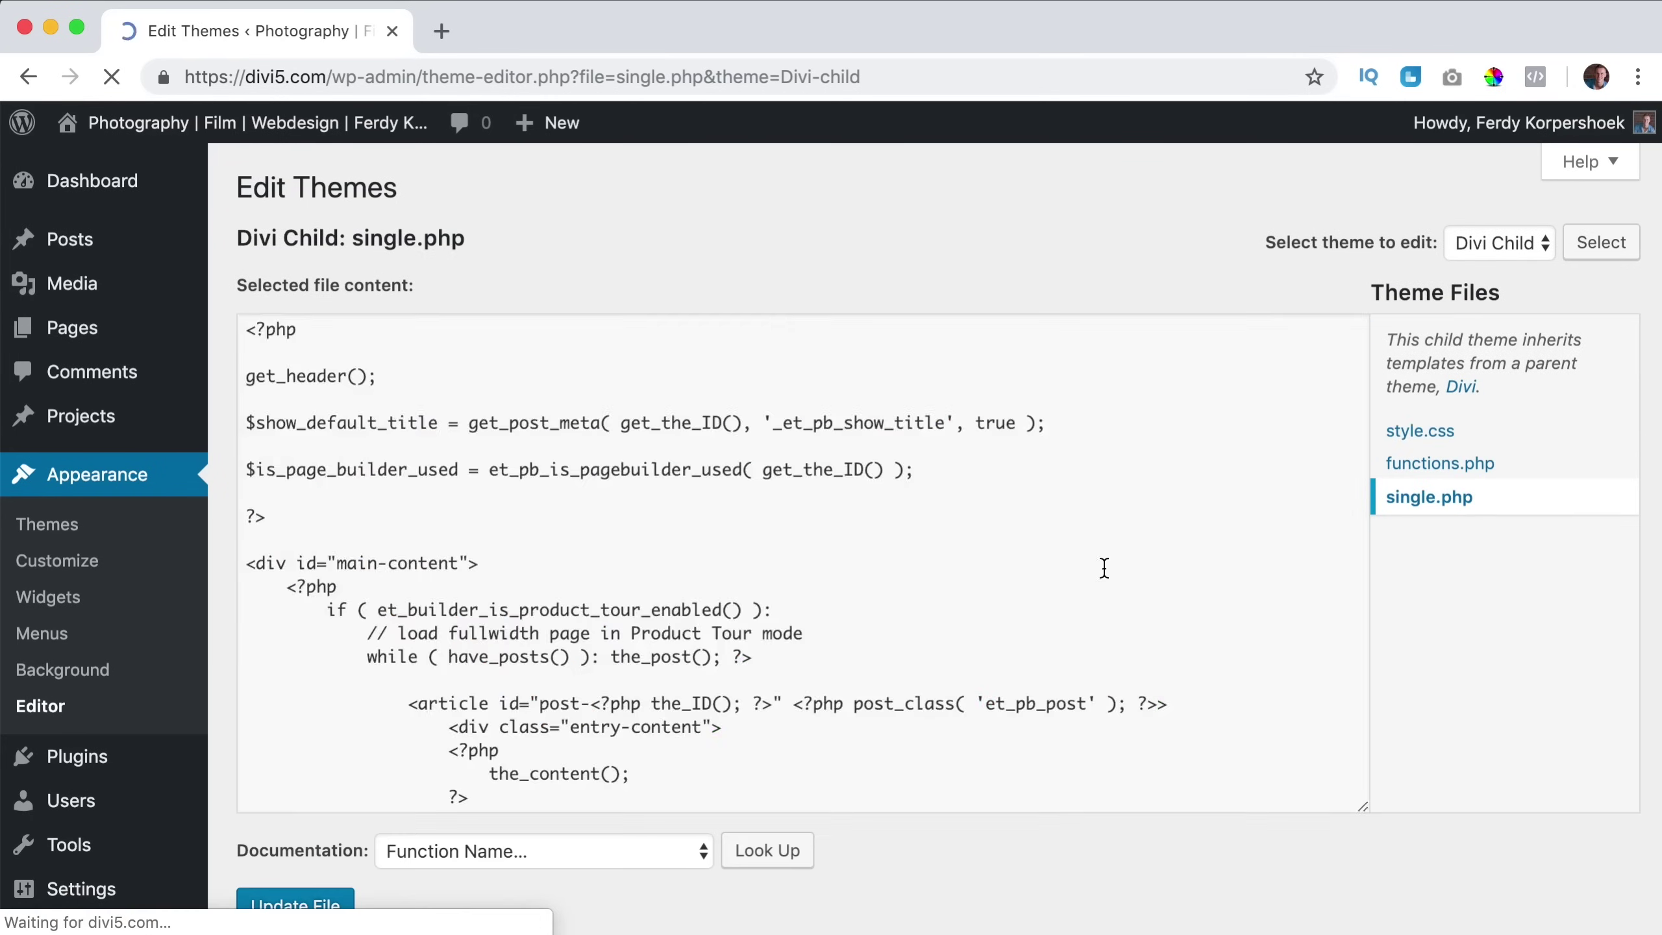
scroll(587, 533, "down", 20)
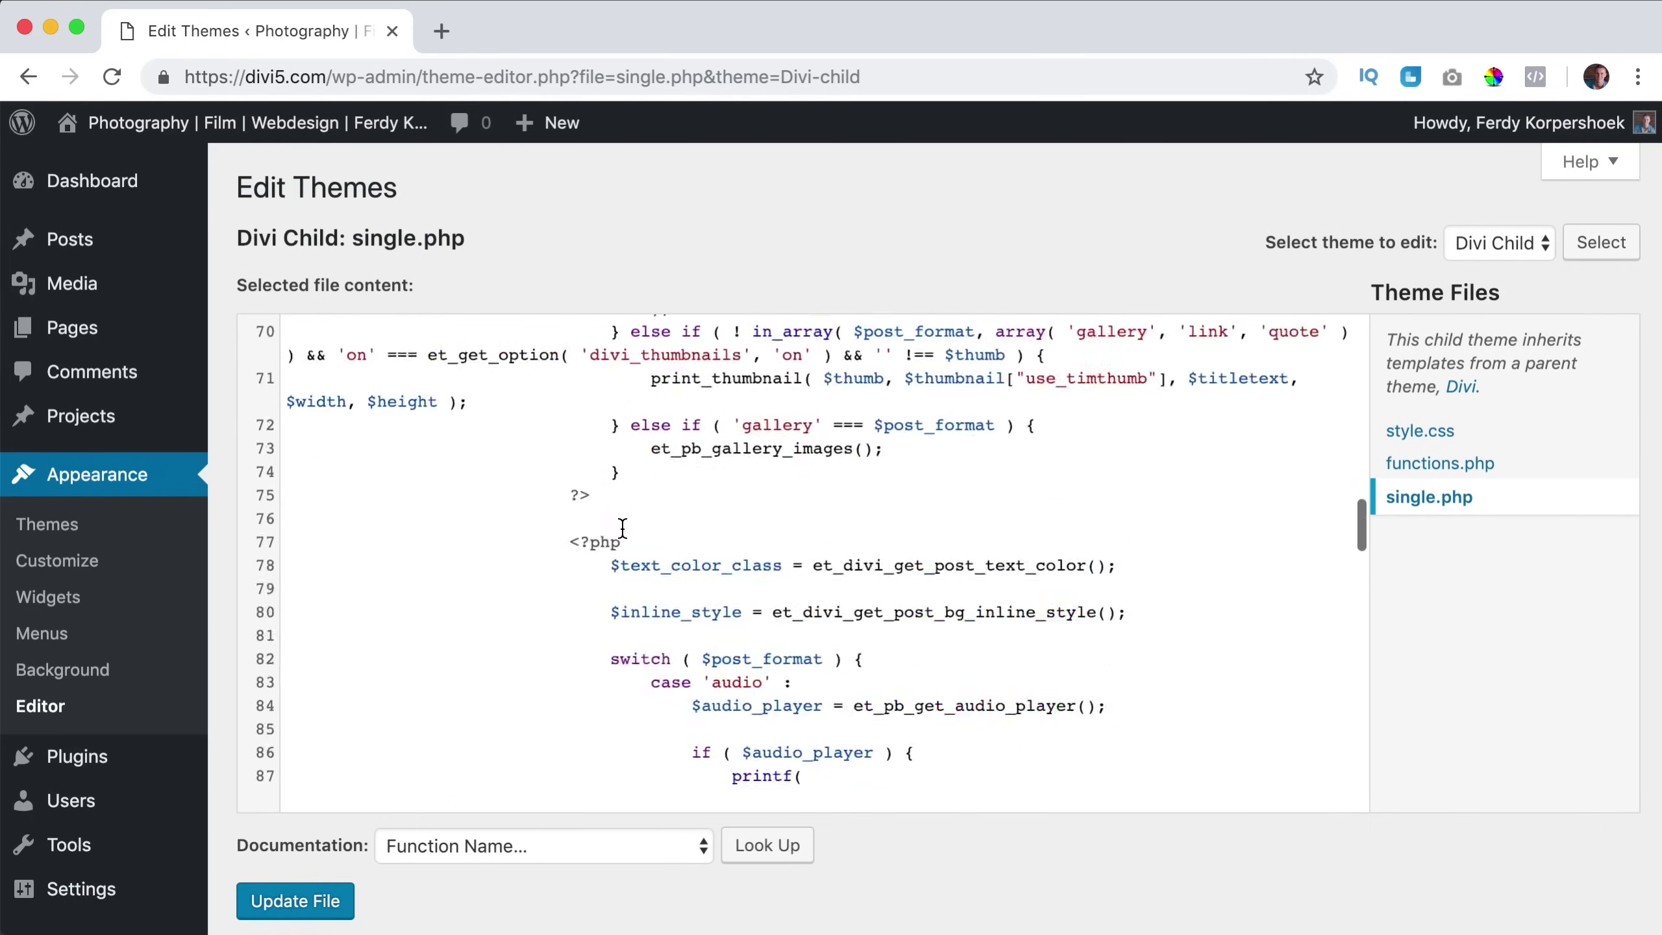
scroll(622, 528, "down", 15)
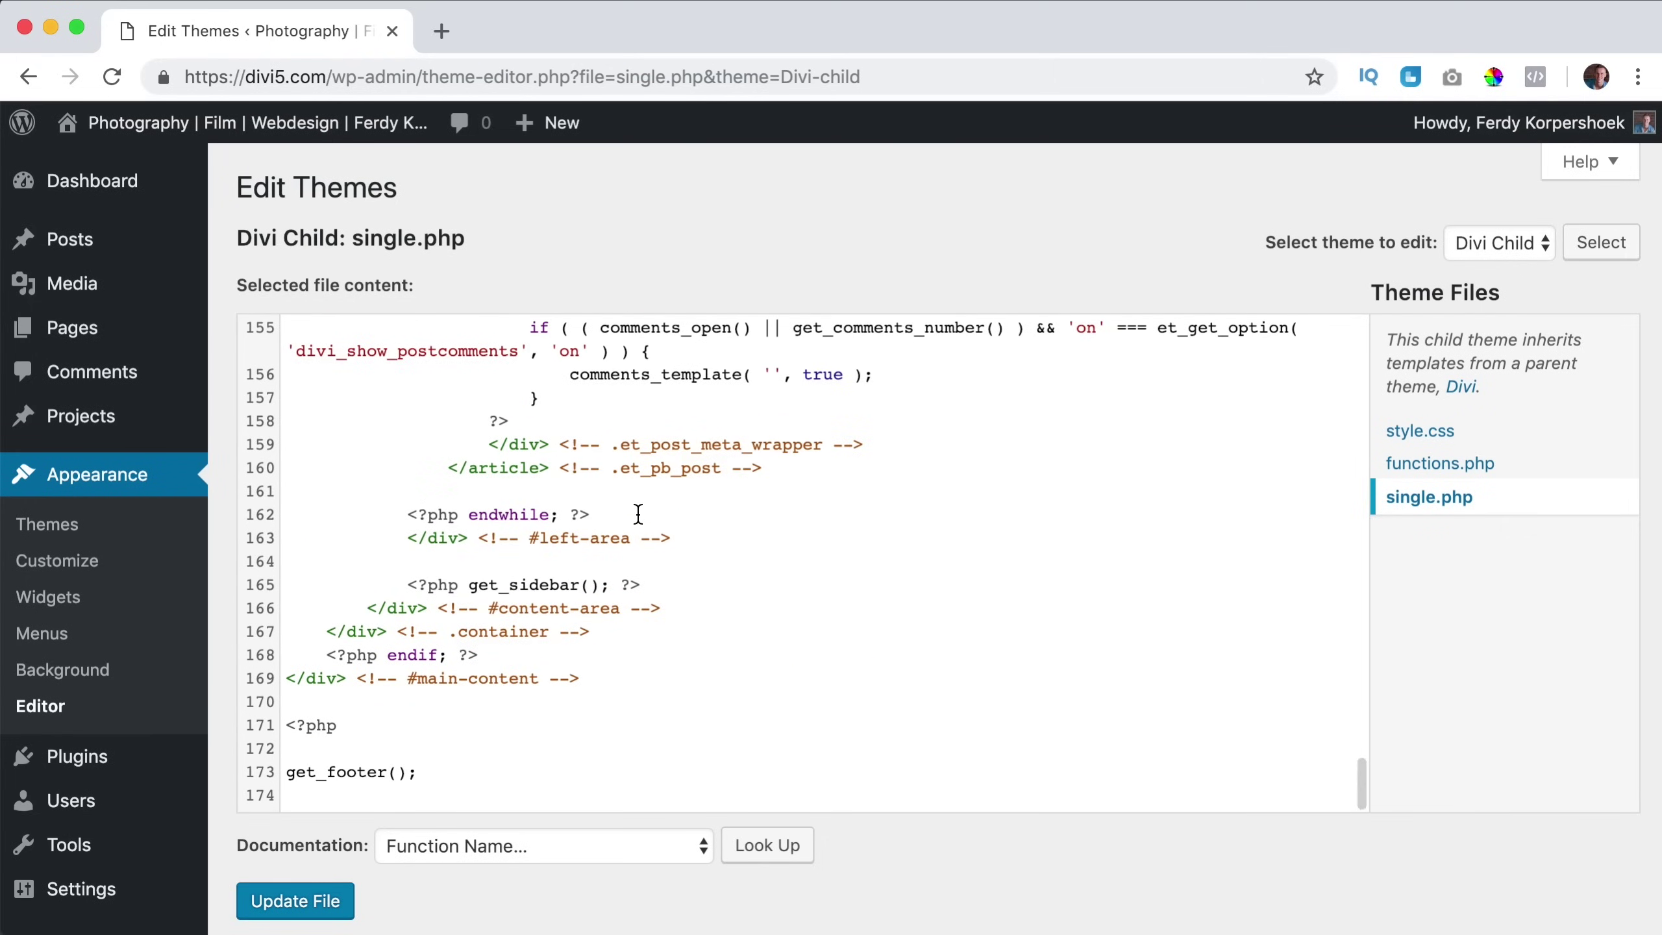
scroll(635, 518, "up", 20)
scroll(647, 508, "up", 10)
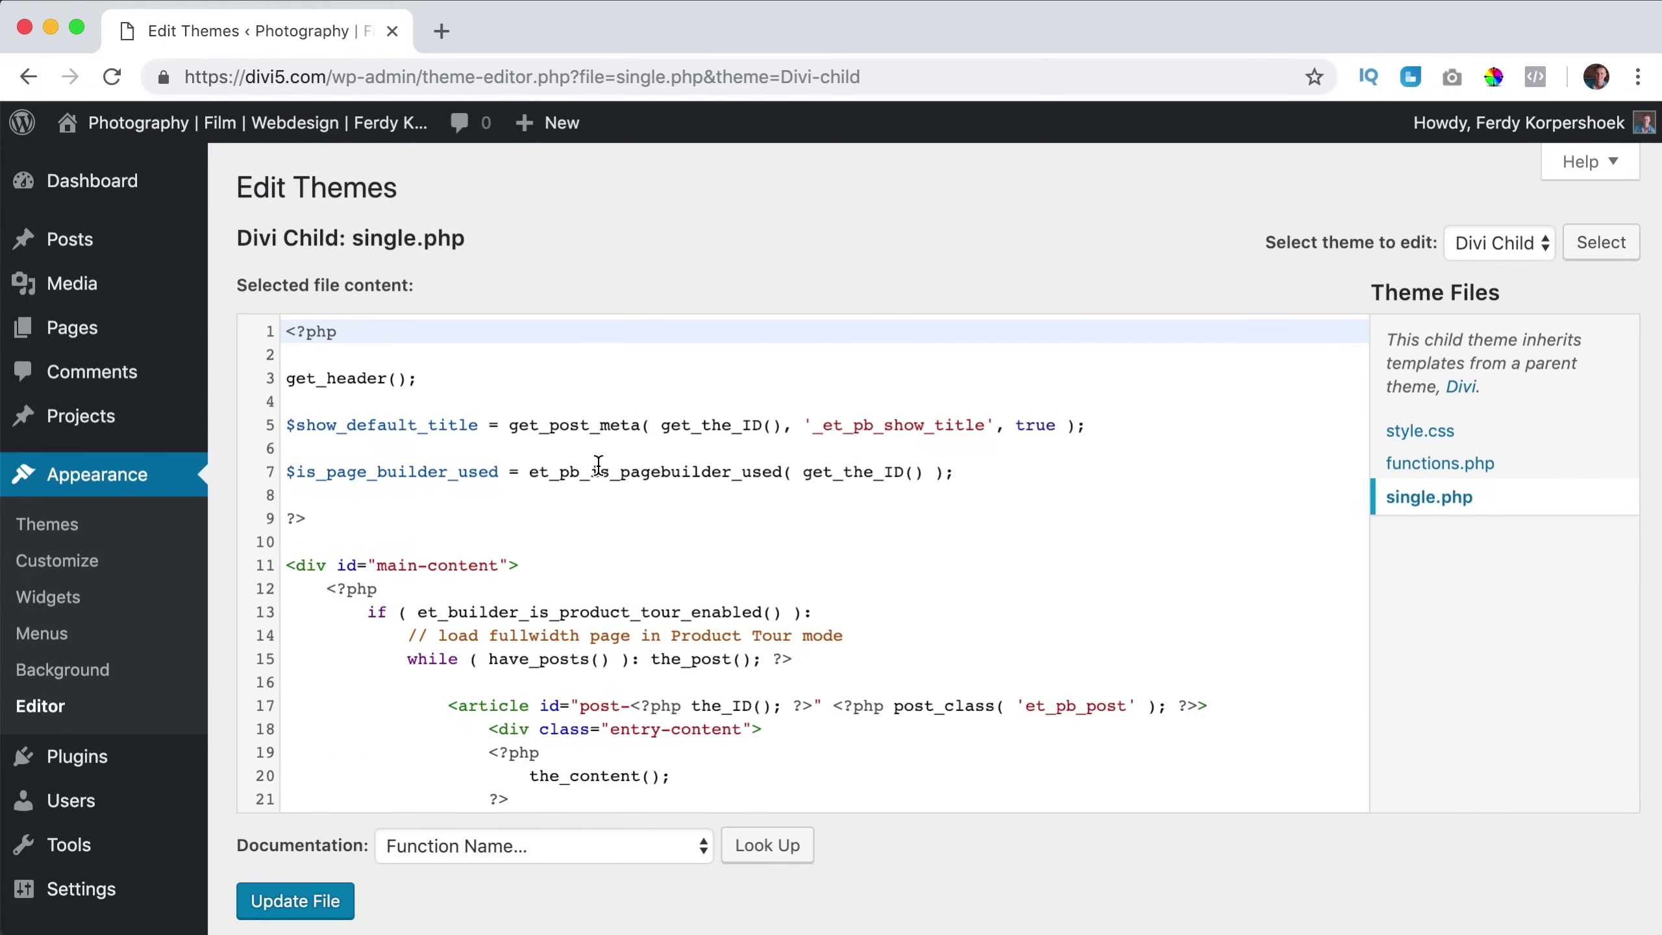
left_click(62, 529)
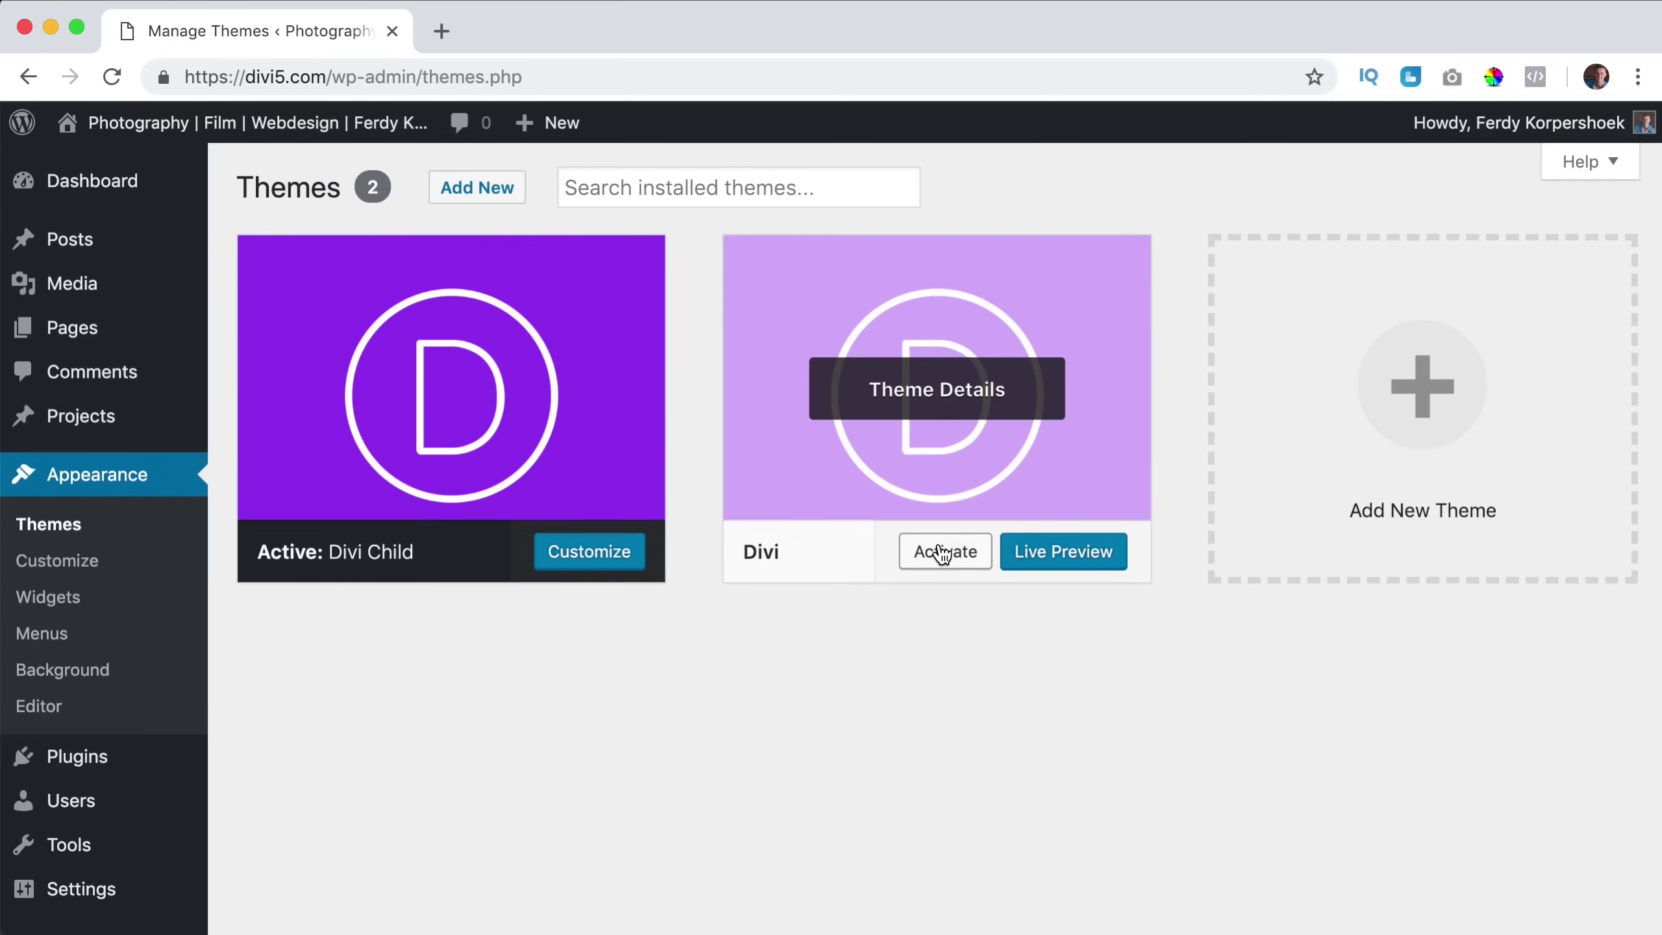
Step: Activate the parent Divi theme and find single.php in the theme file editor
left_click(943, 553)
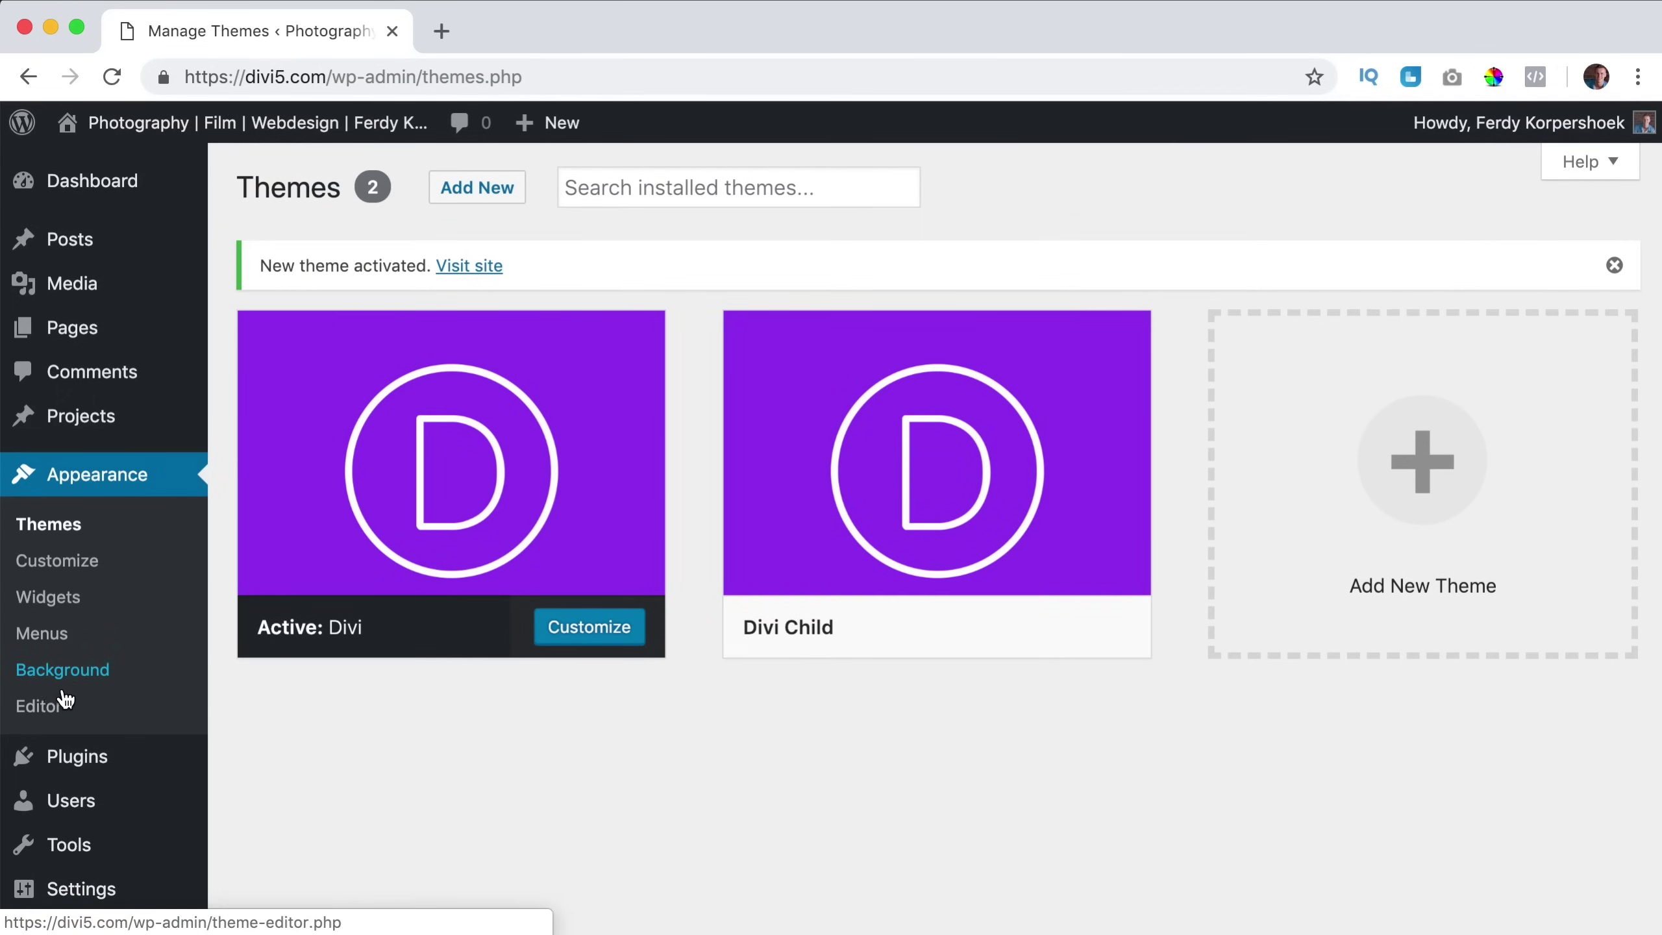
left_click(52, 710)
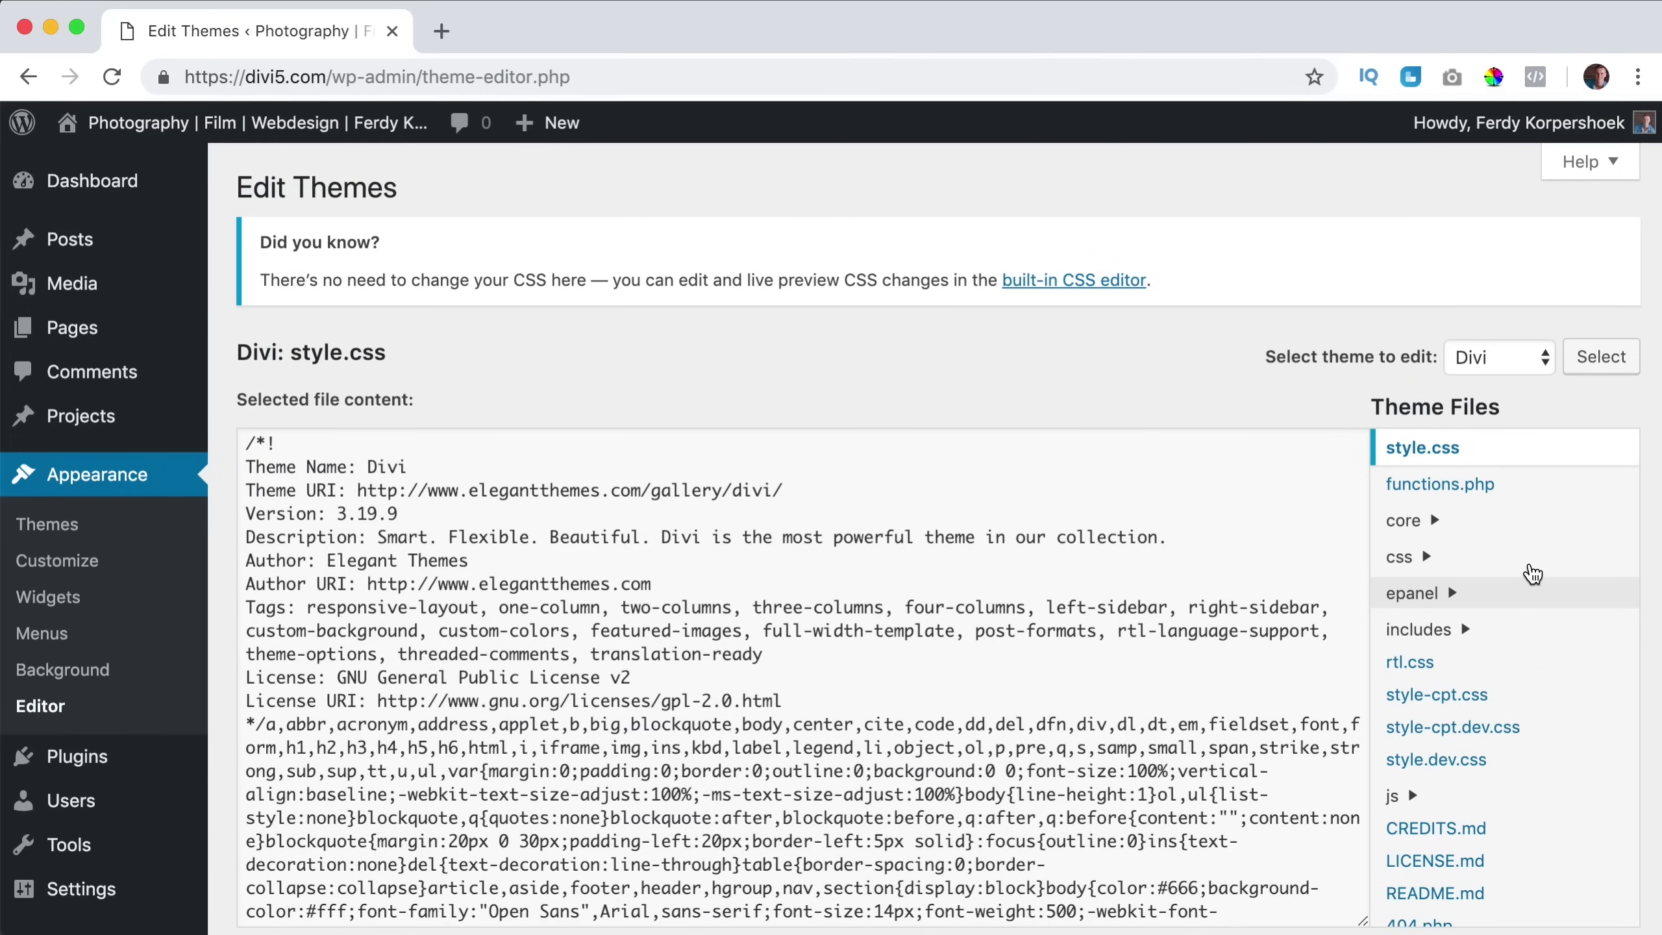
key("super+f")
type("single.php")
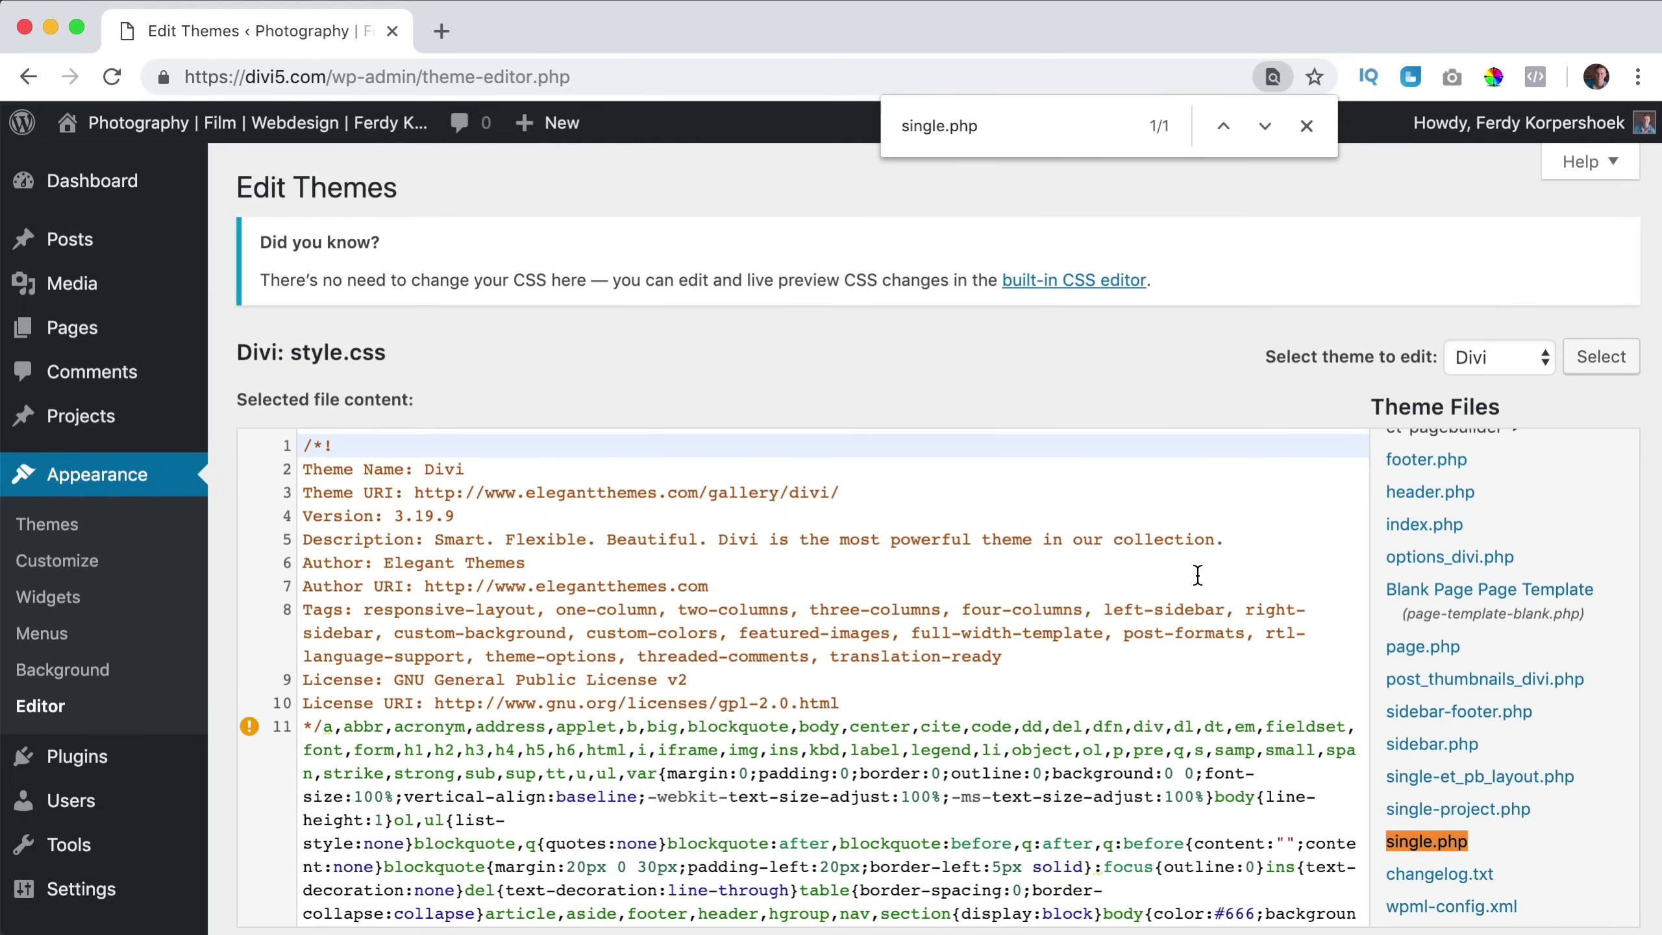
Step: Delete all code from Divi's single.php and save the empty file
left_click(1428, 841)
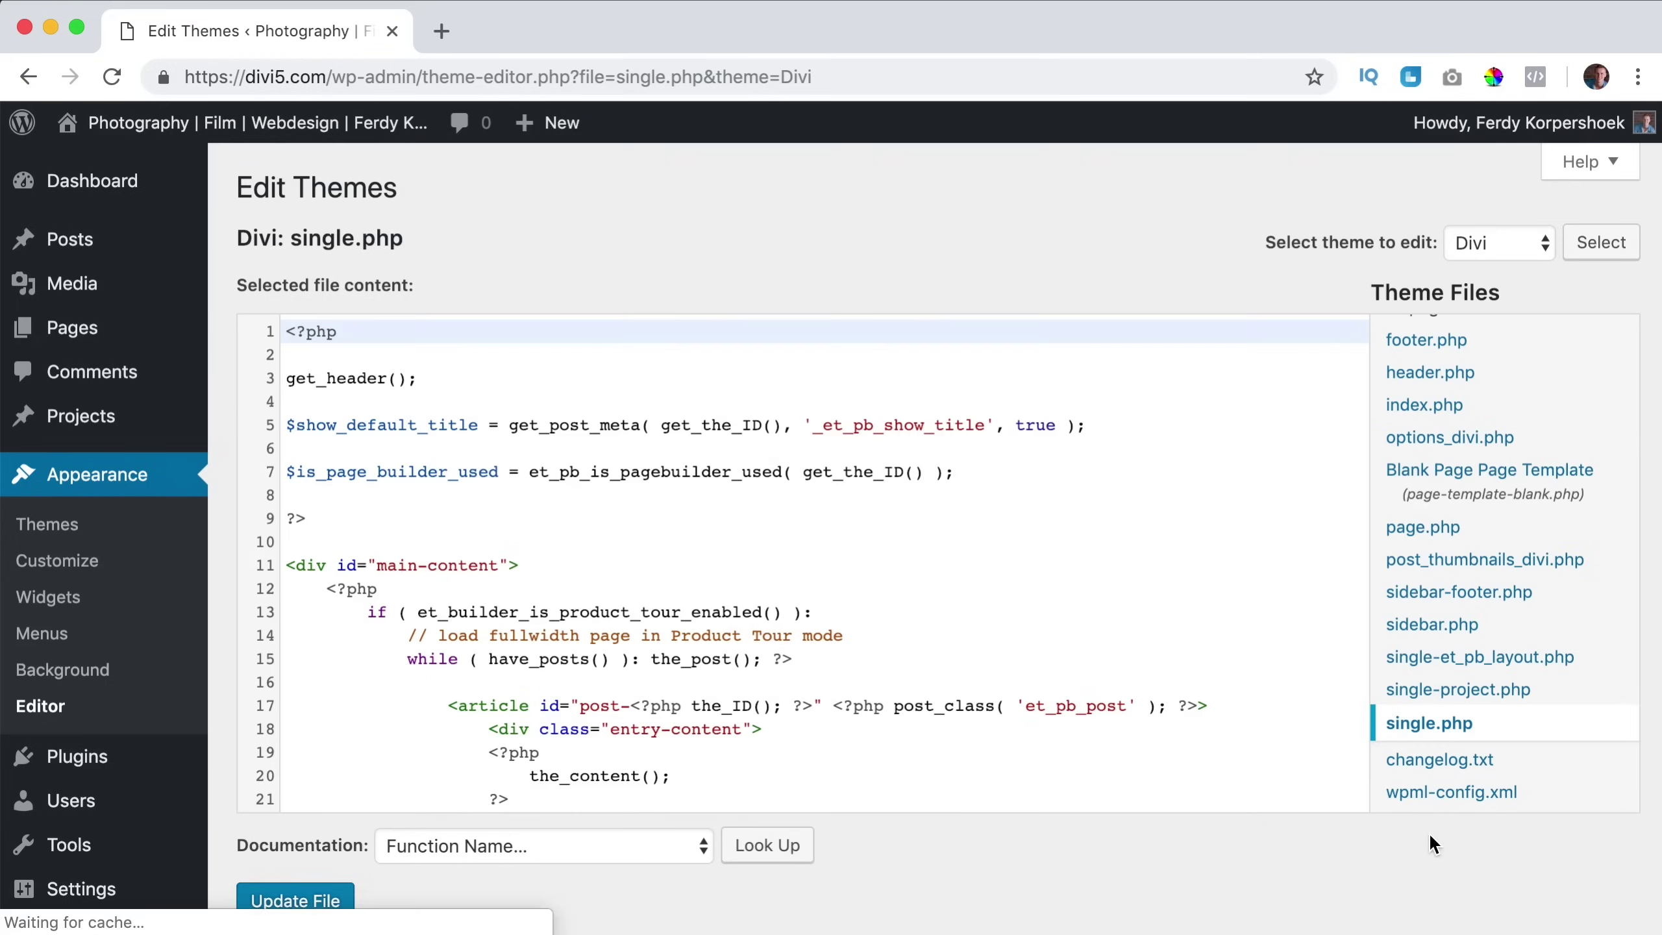
left_click(842, 539)
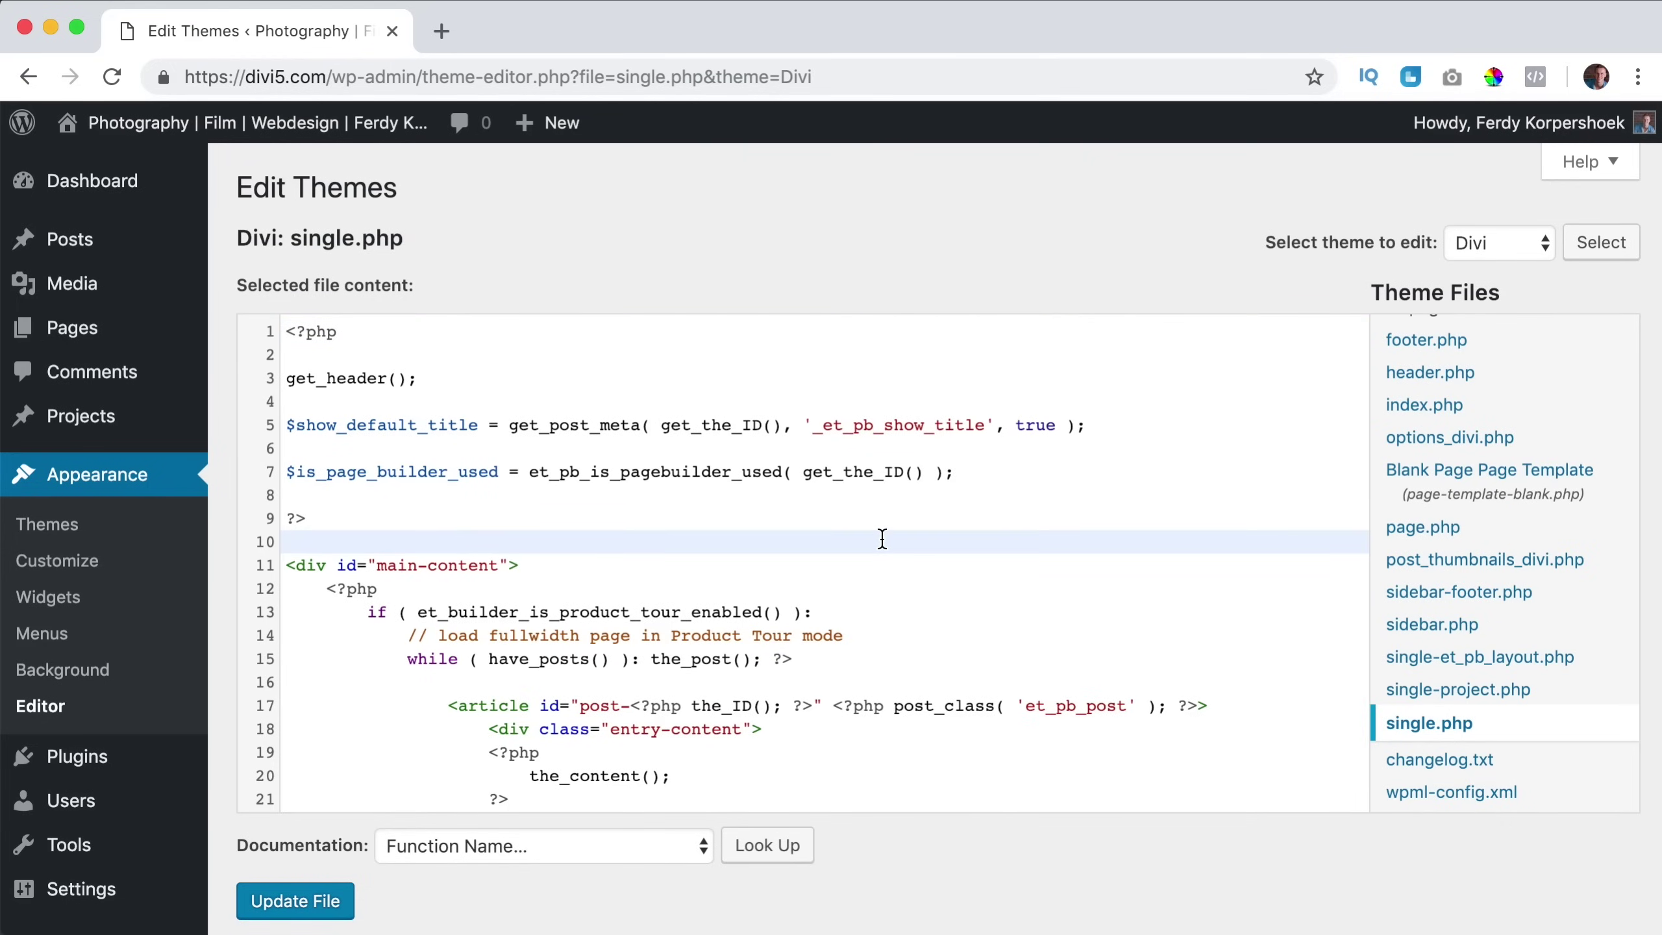
key("super+a")
key("BackSpace")
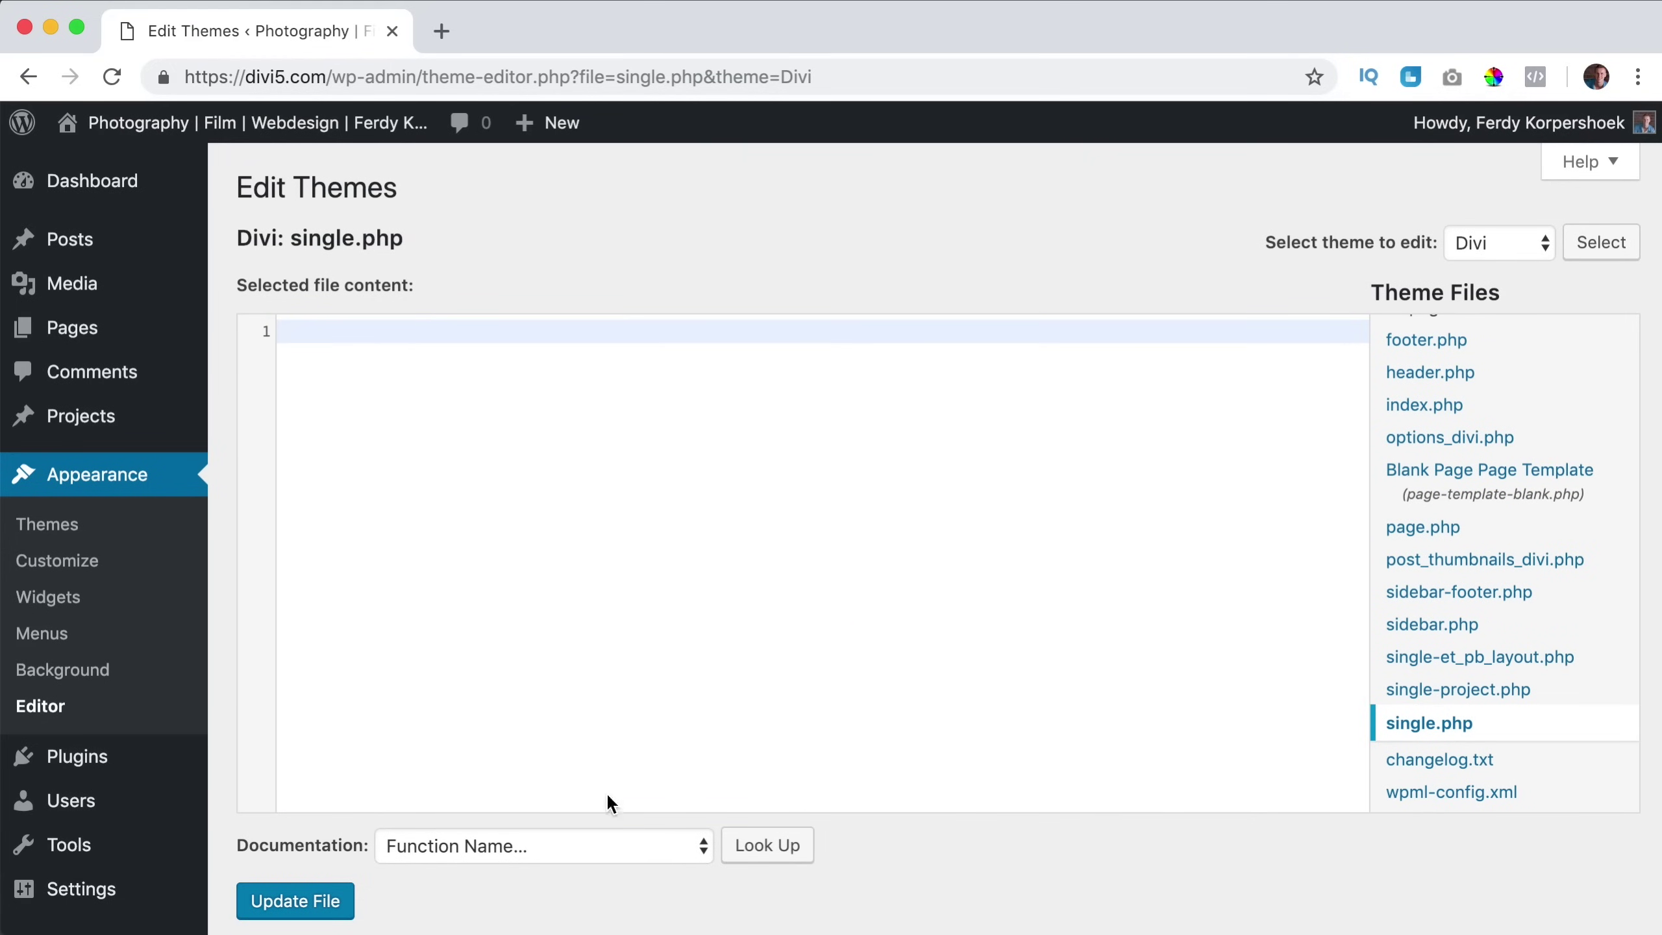
left_click(295, 902)
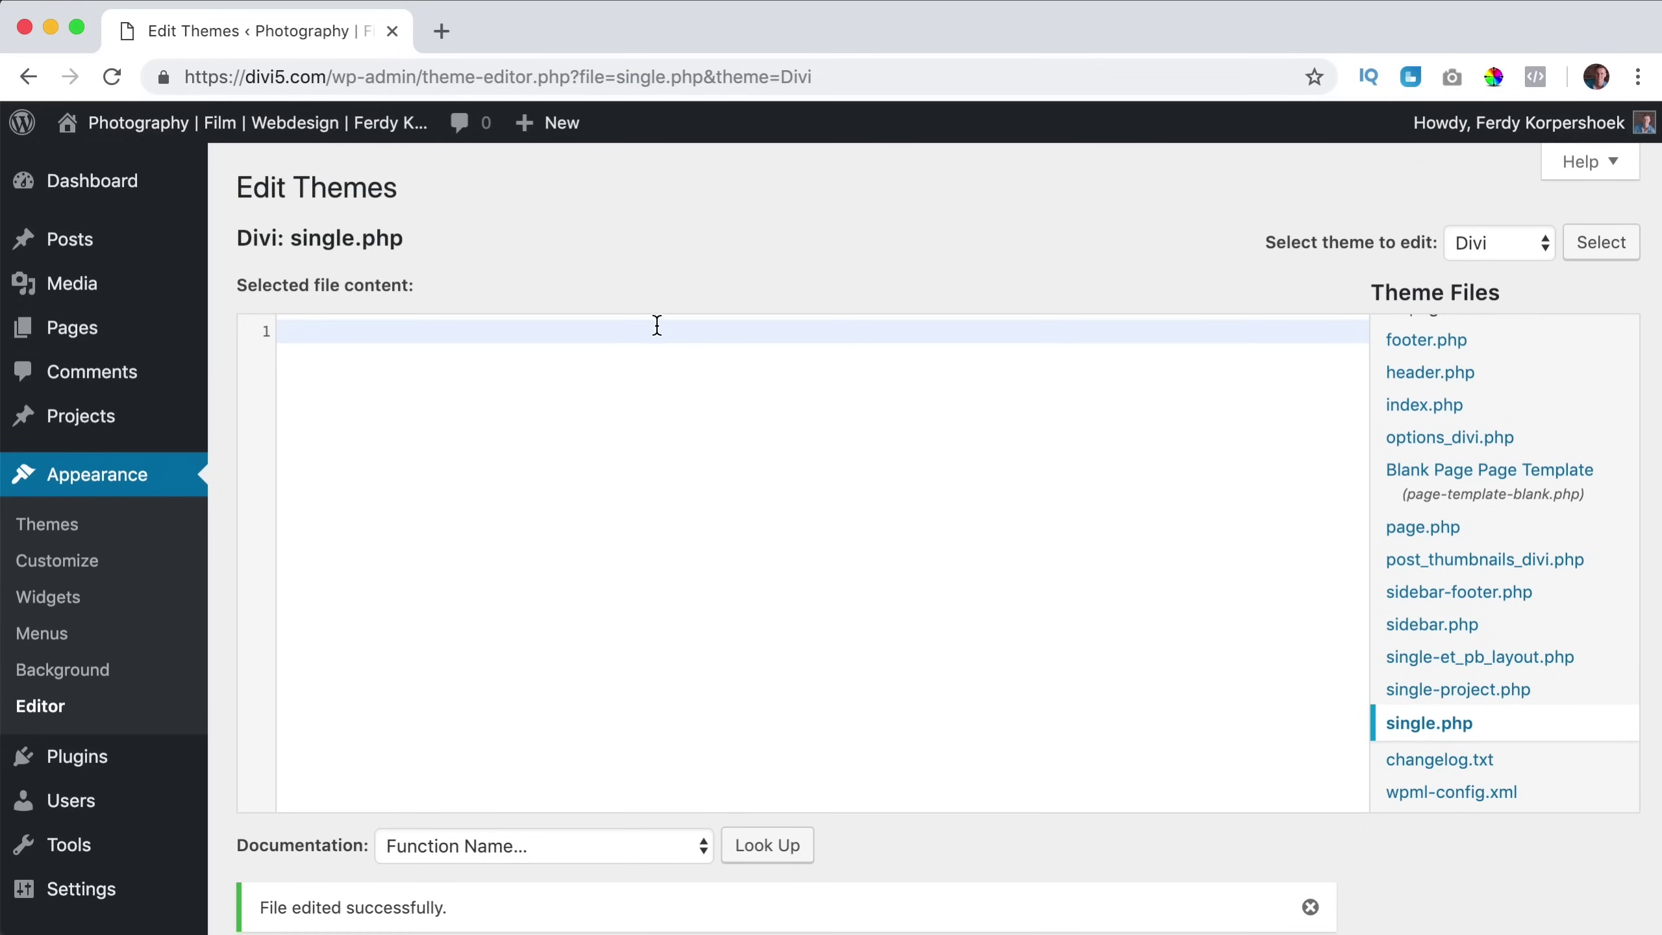
Step: View the 'As A Man Thinks In His Heart So Is He' blog post on the live site, then close its tab
left_click(293, 125, "super")
left_click(553, 40)
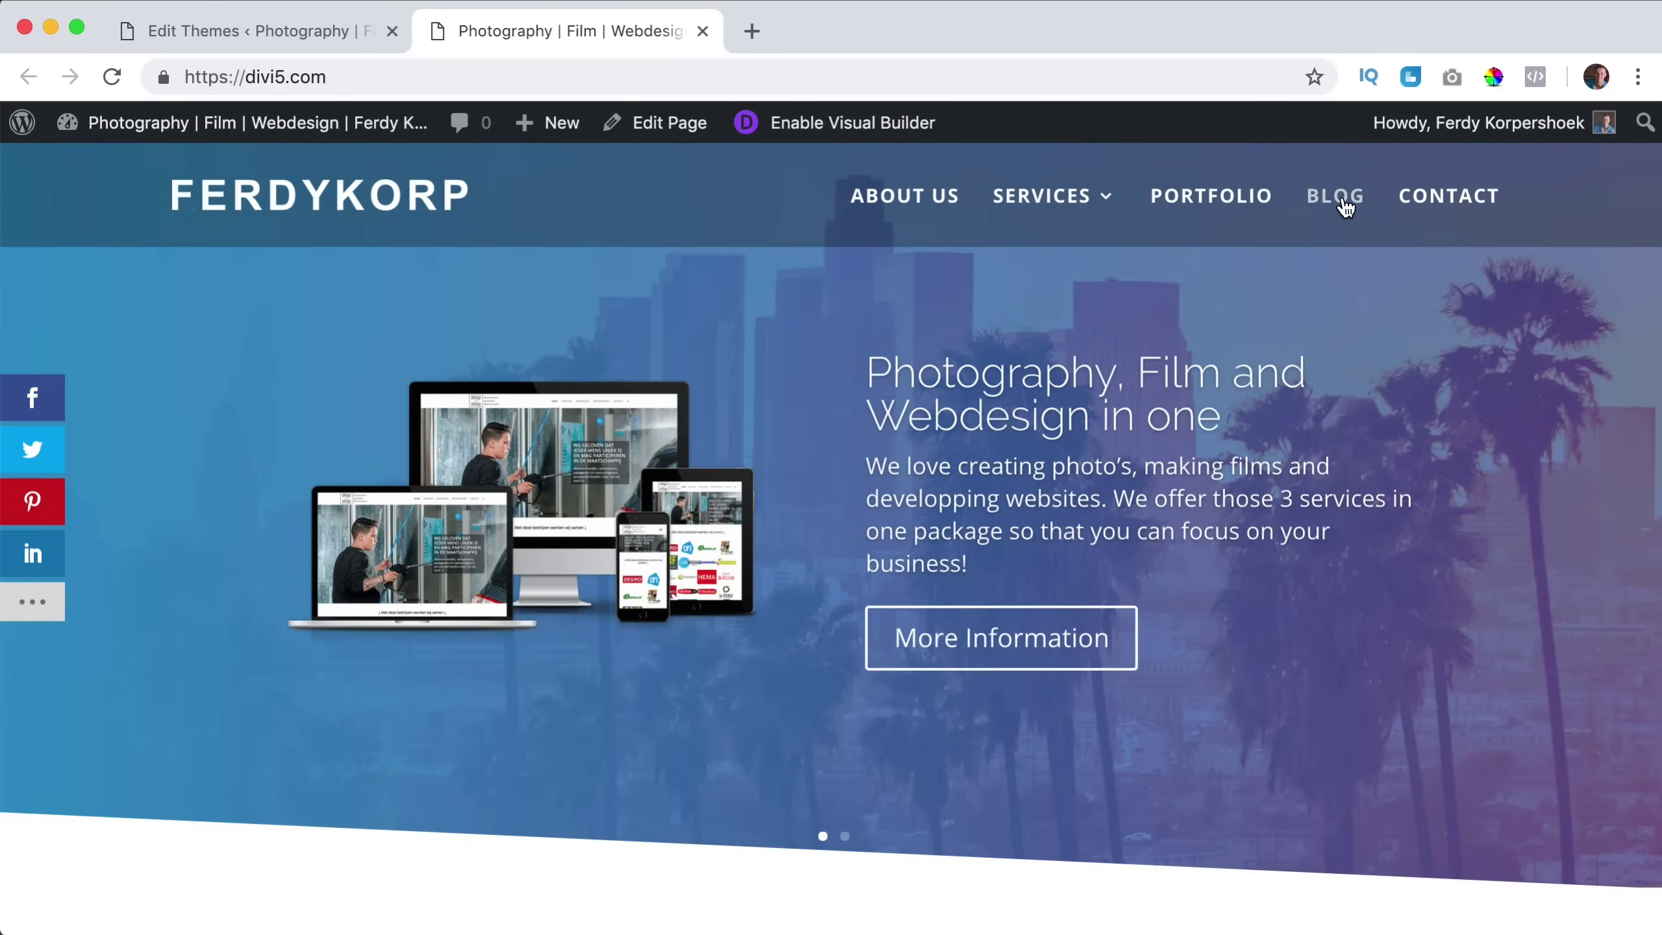
left_click(1339, 201)
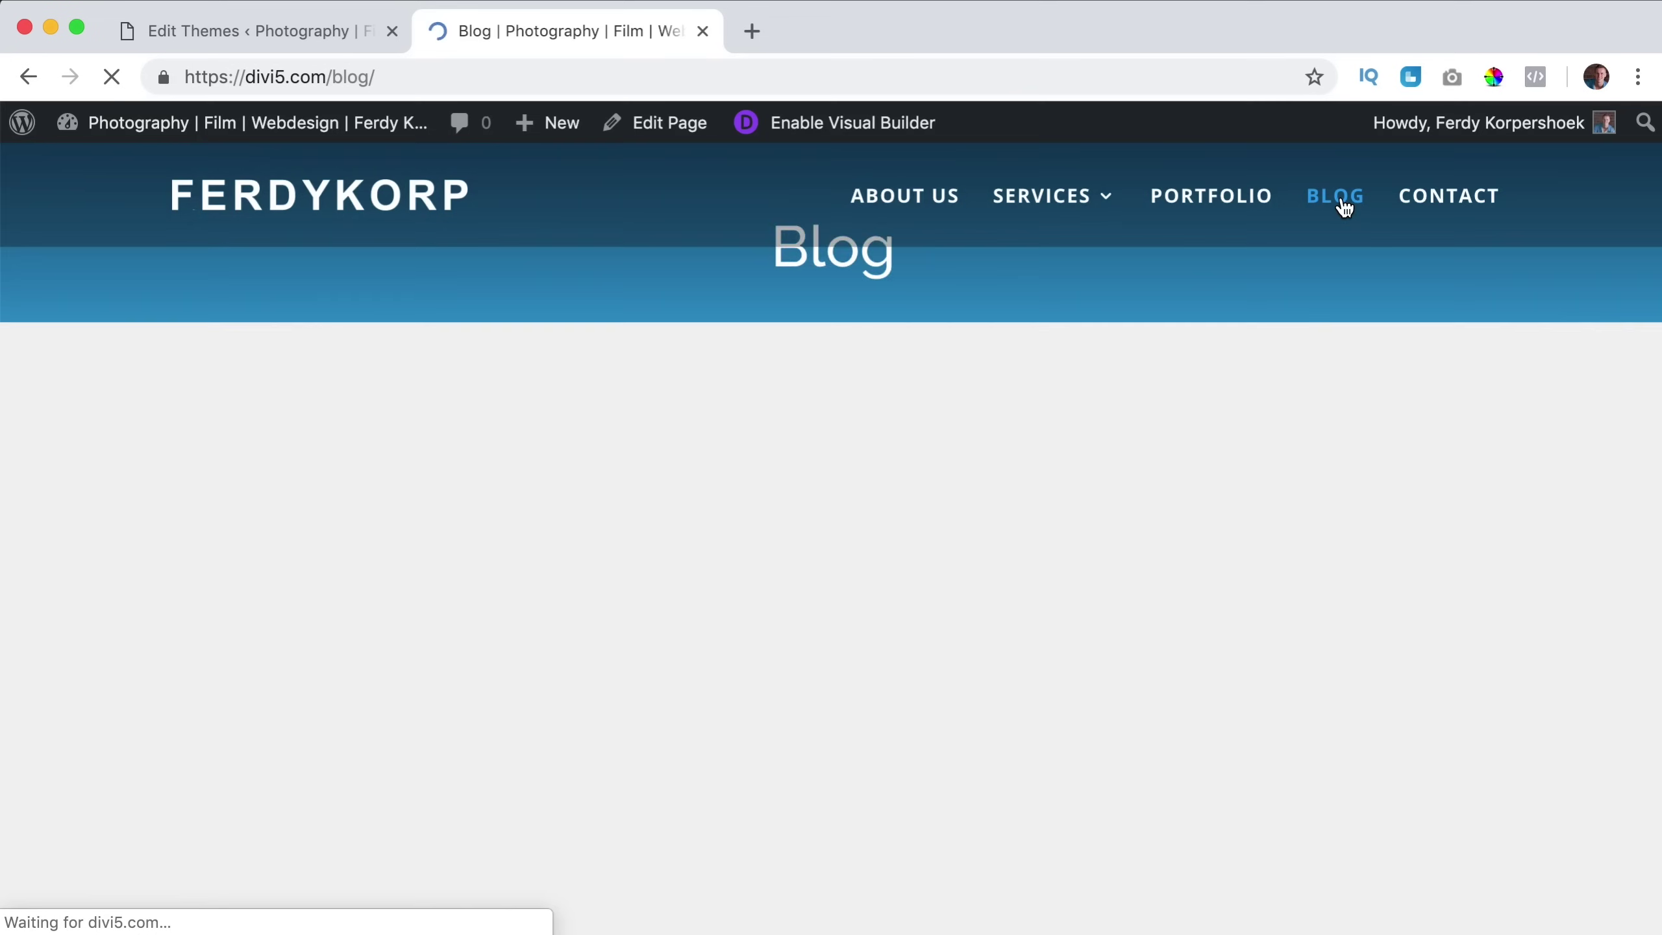
left_click(473, 679)
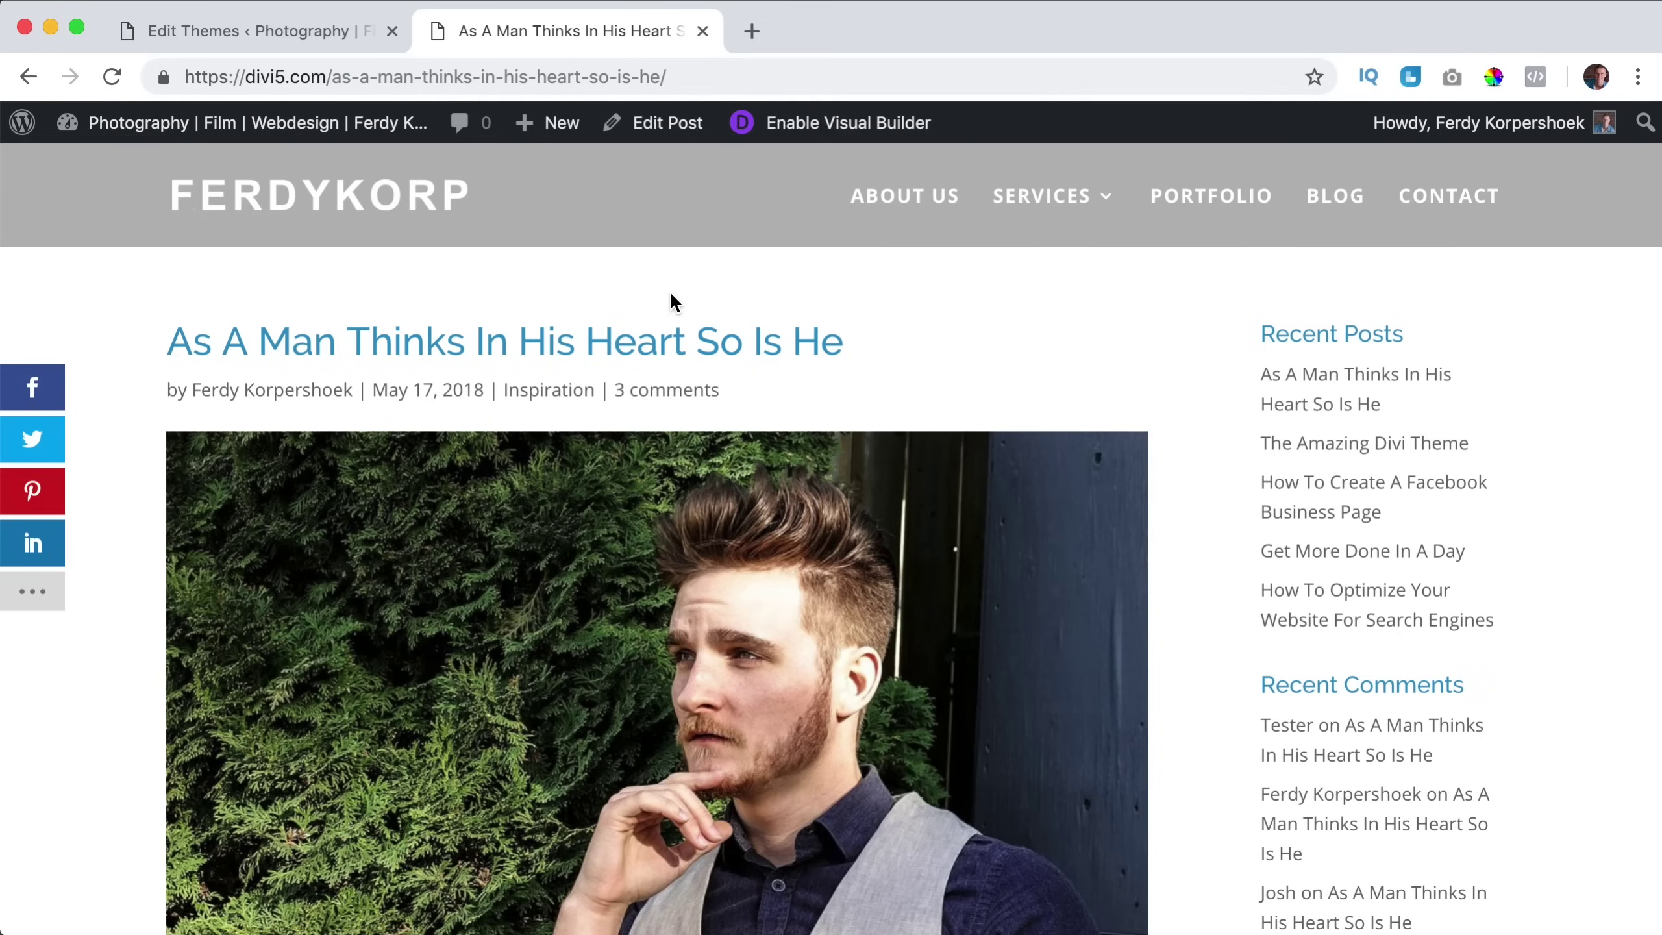
key("super+w")
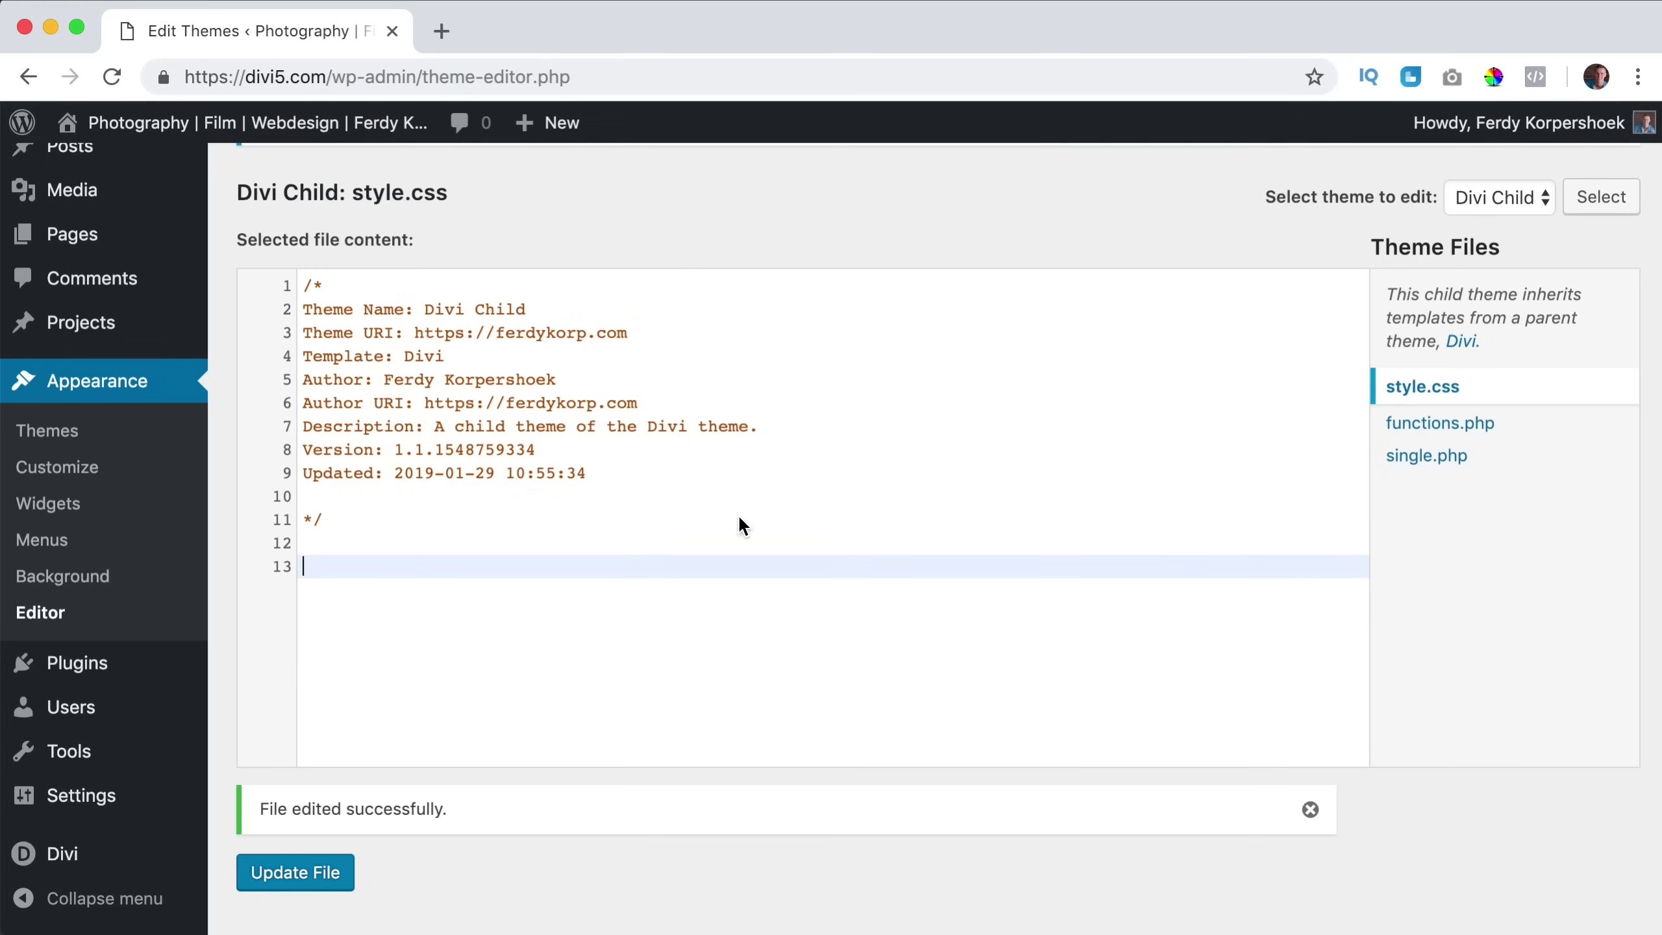
Step: Bring up the Divi Child theme's file options in Child Theme Configurator
left_click(56, 439)
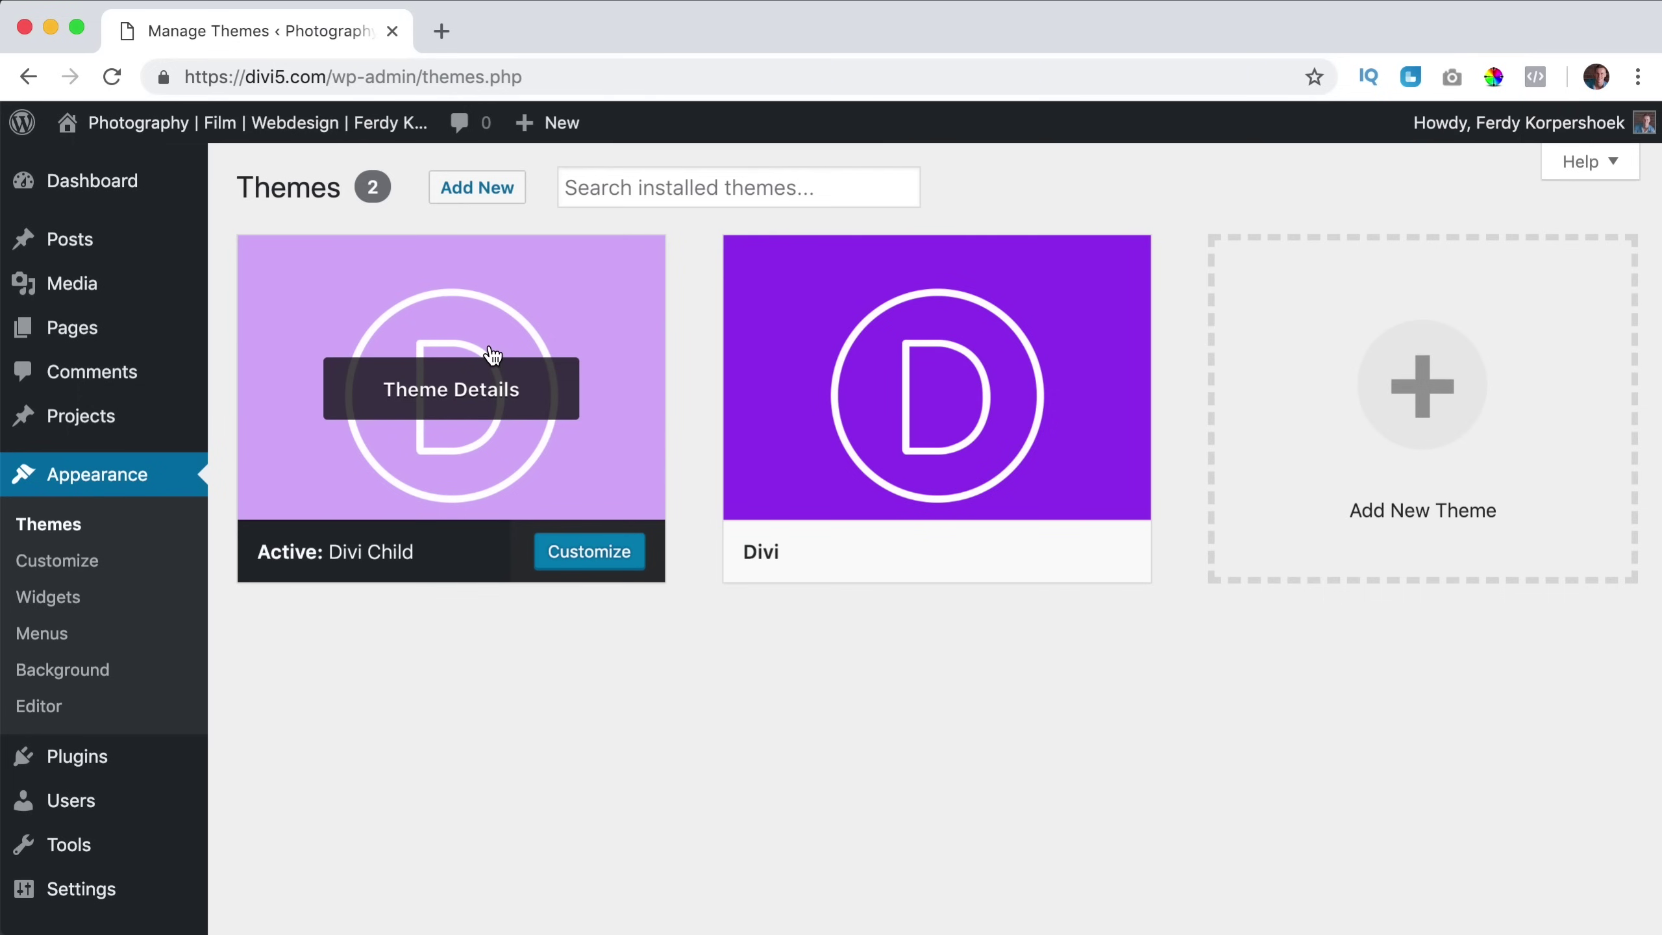
mouse_move(30, 844)
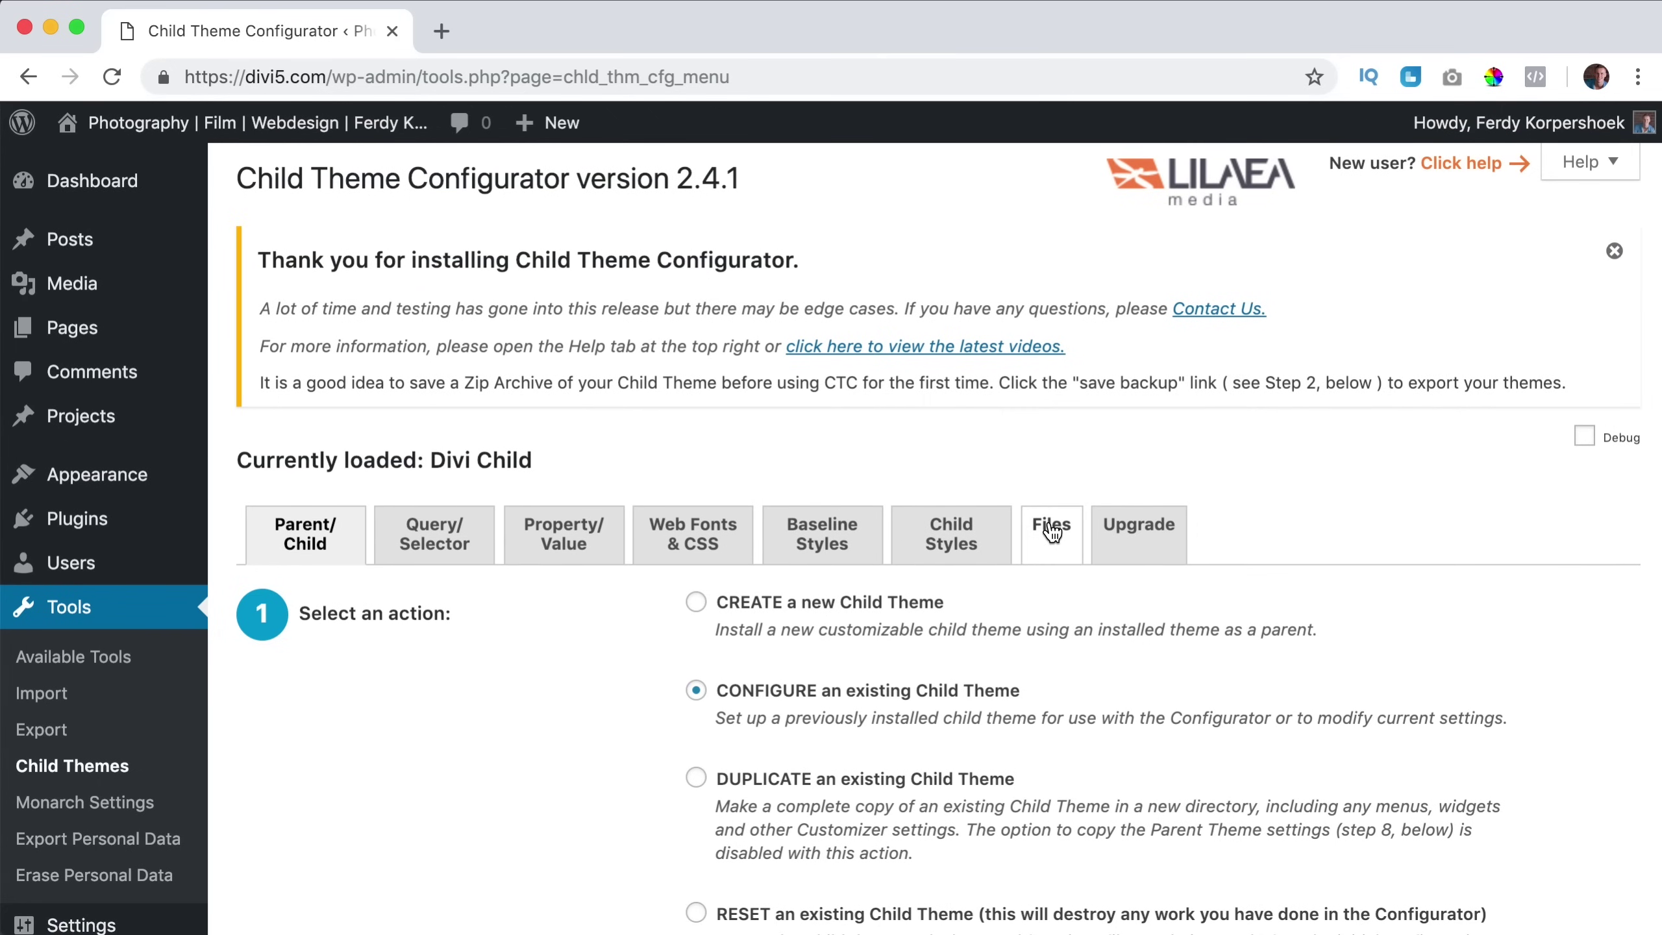
left_click(1052, 536)
scroll(1114, 633, "down", 15)
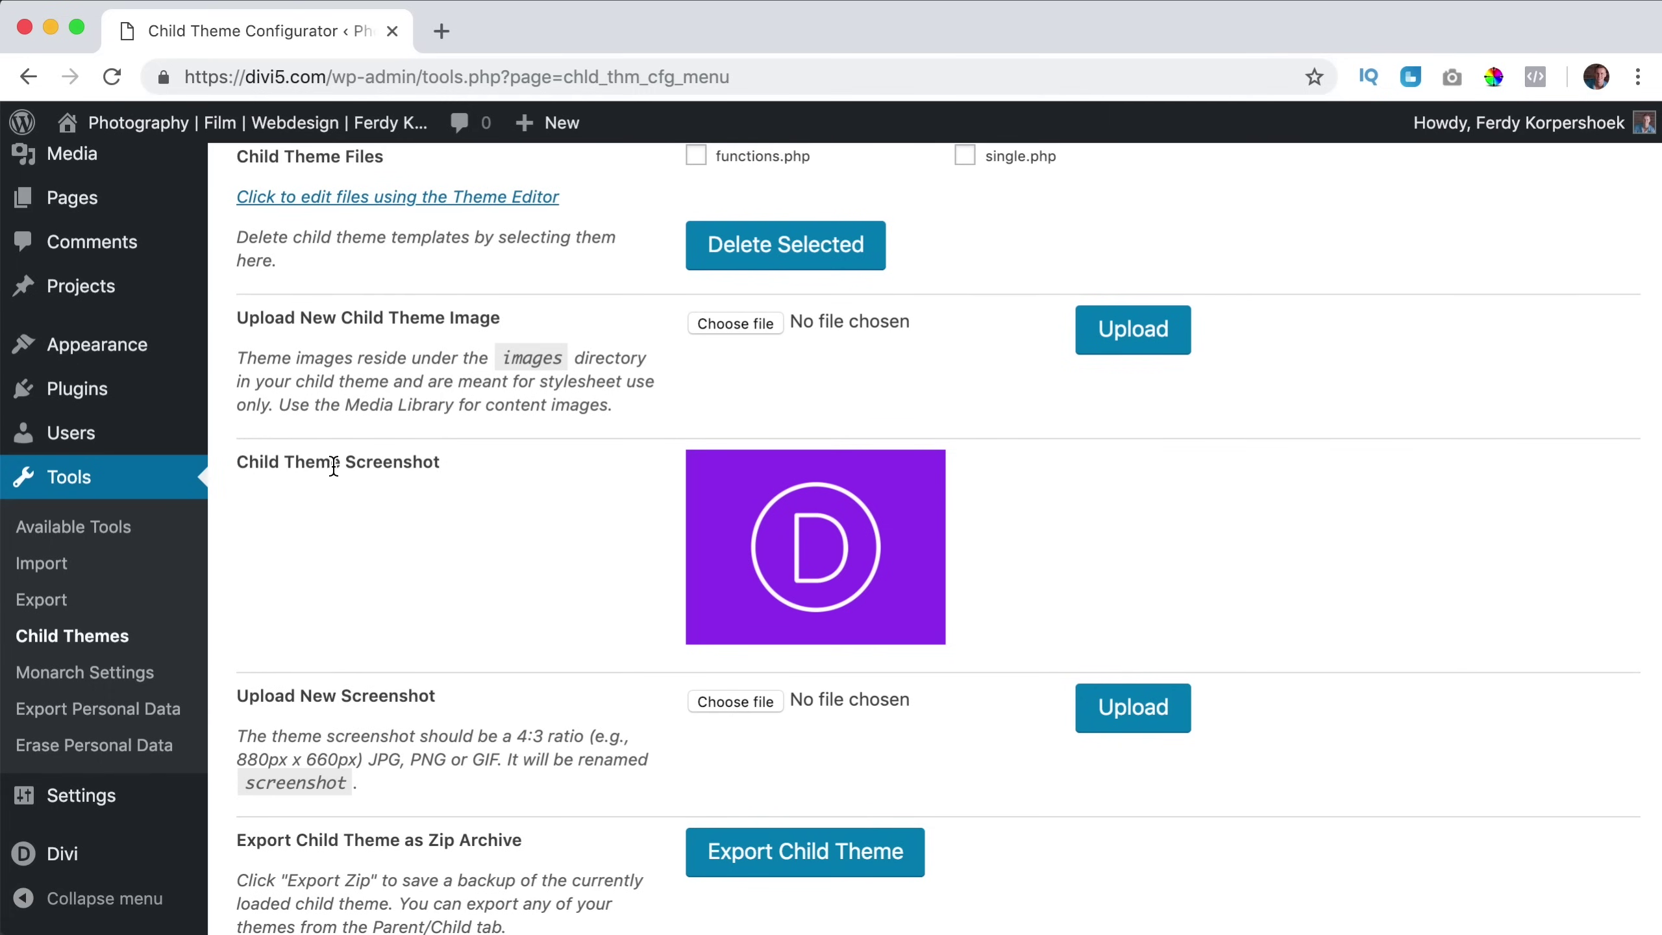
scroll(578, 482, "down", 3)
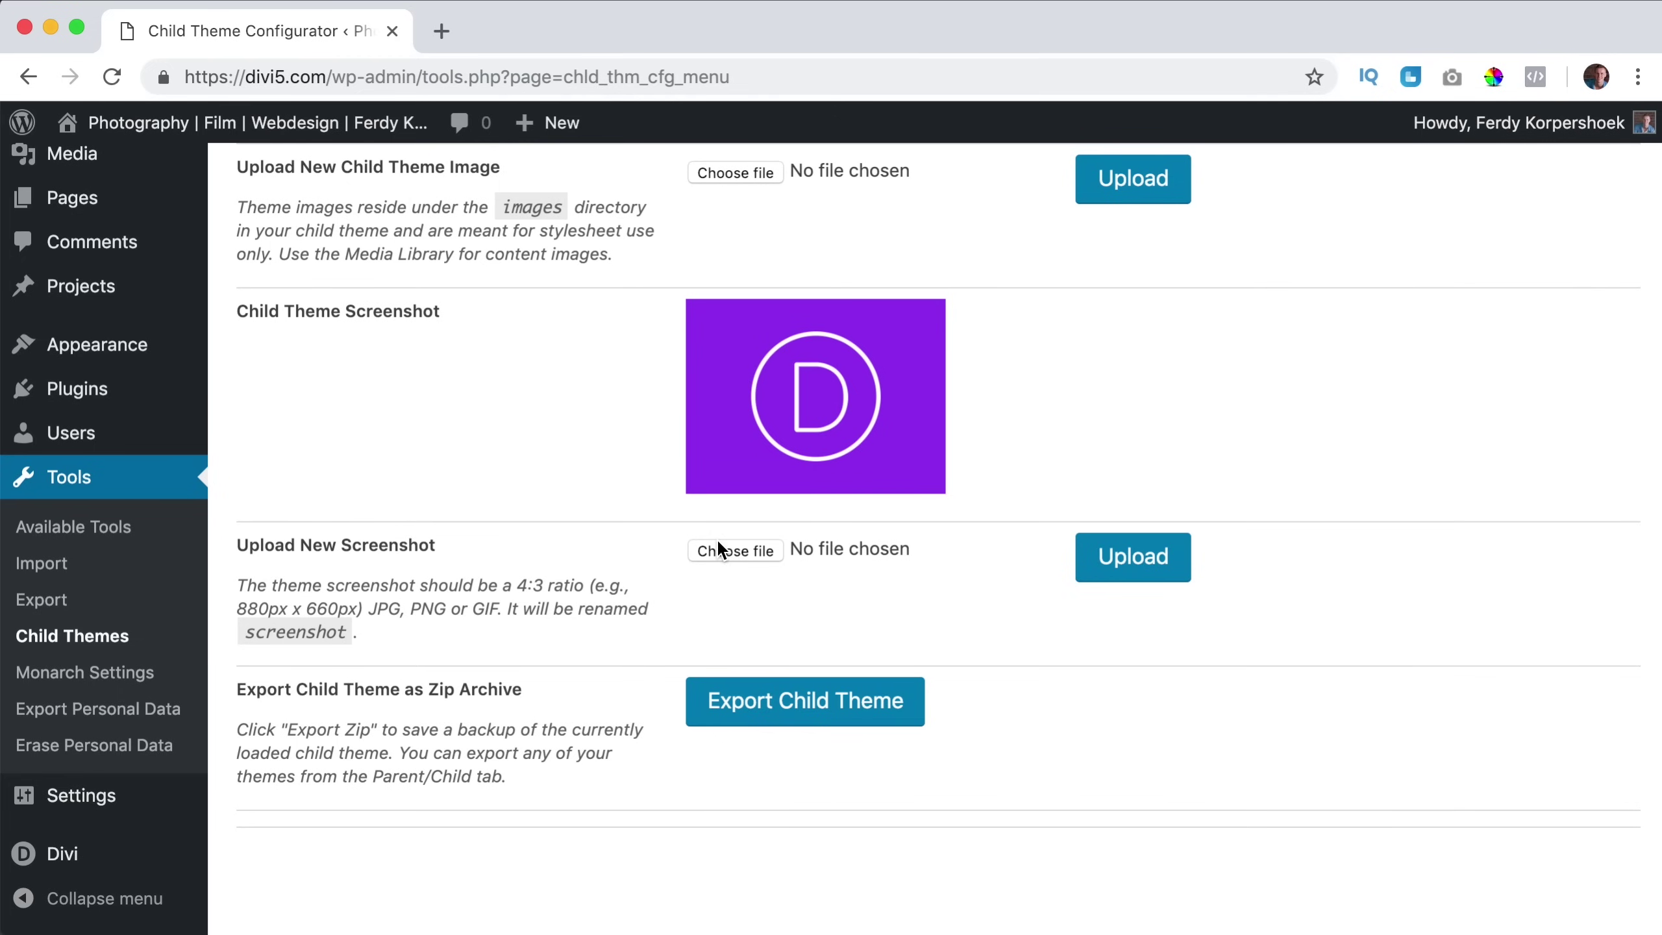
Step: Upload DiviChildTheme.png as the new Divi Child screenshot
left_click(736, 553)
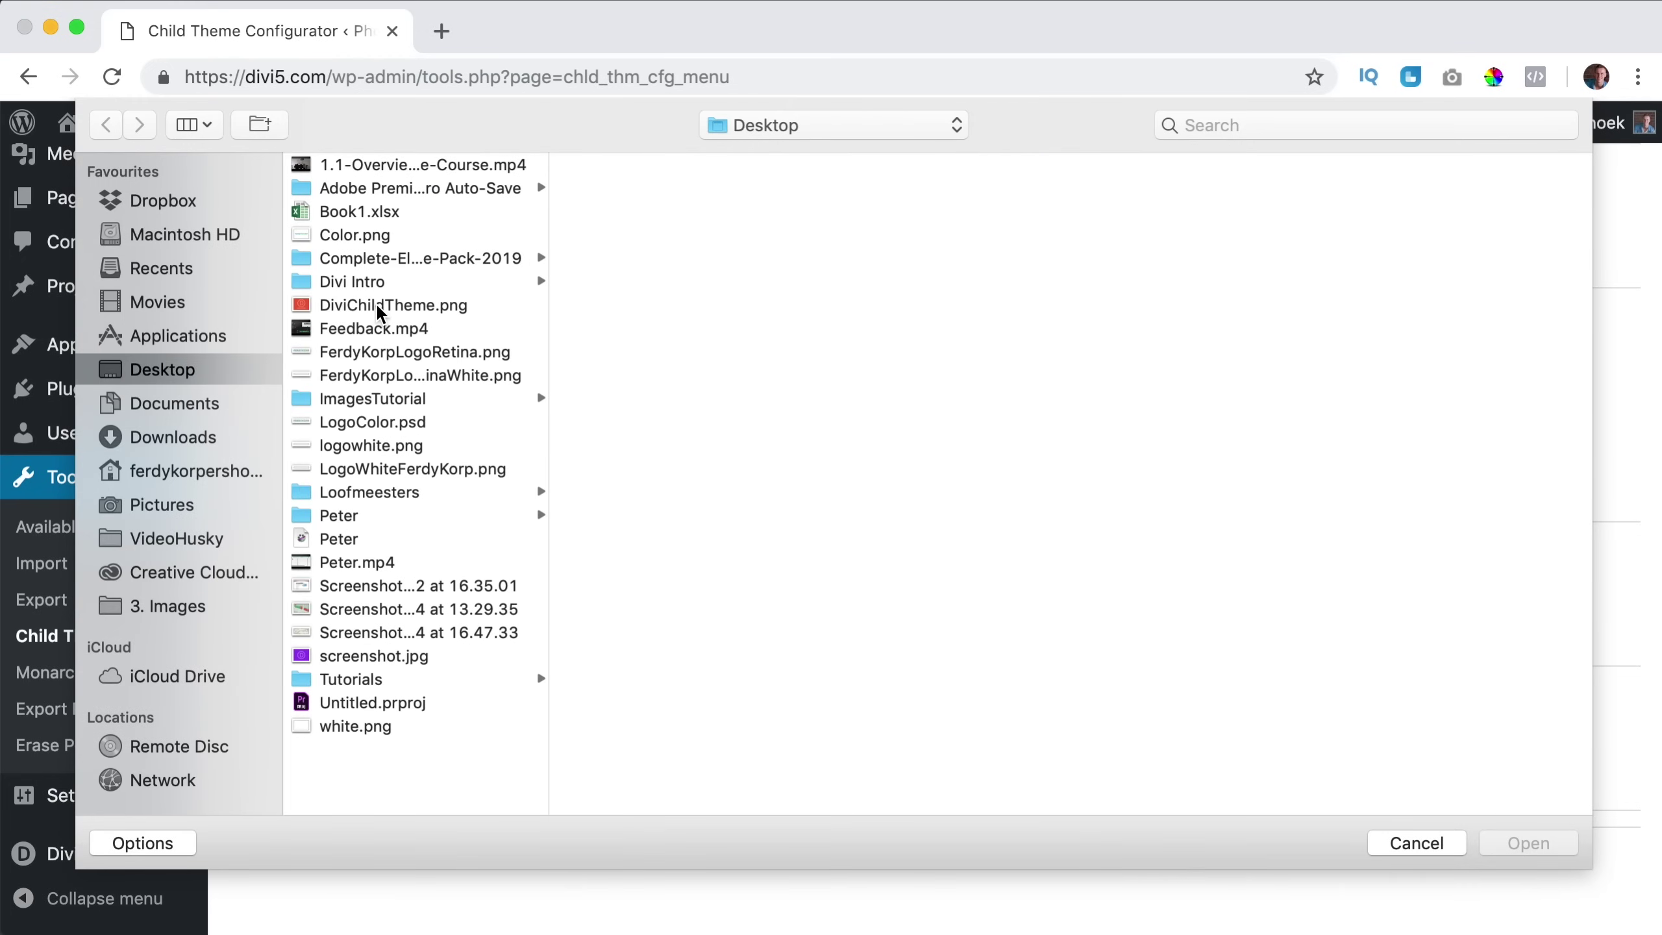
left_click(396, 307)
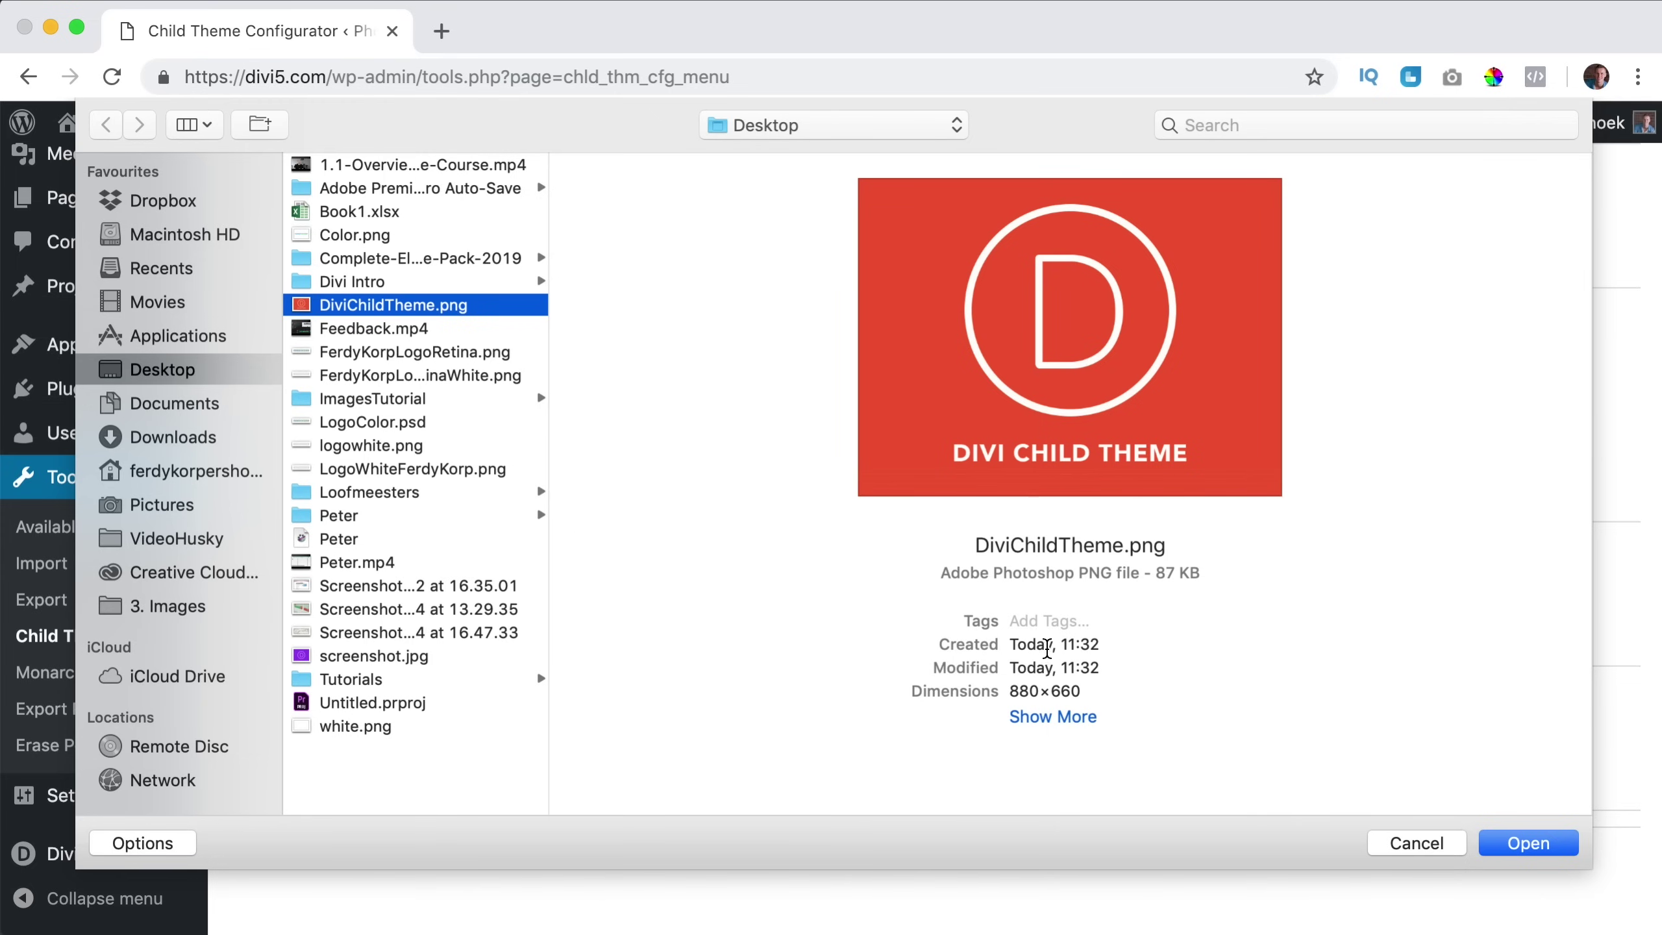
left_click(1524, 844)
left_click(1137, 562)
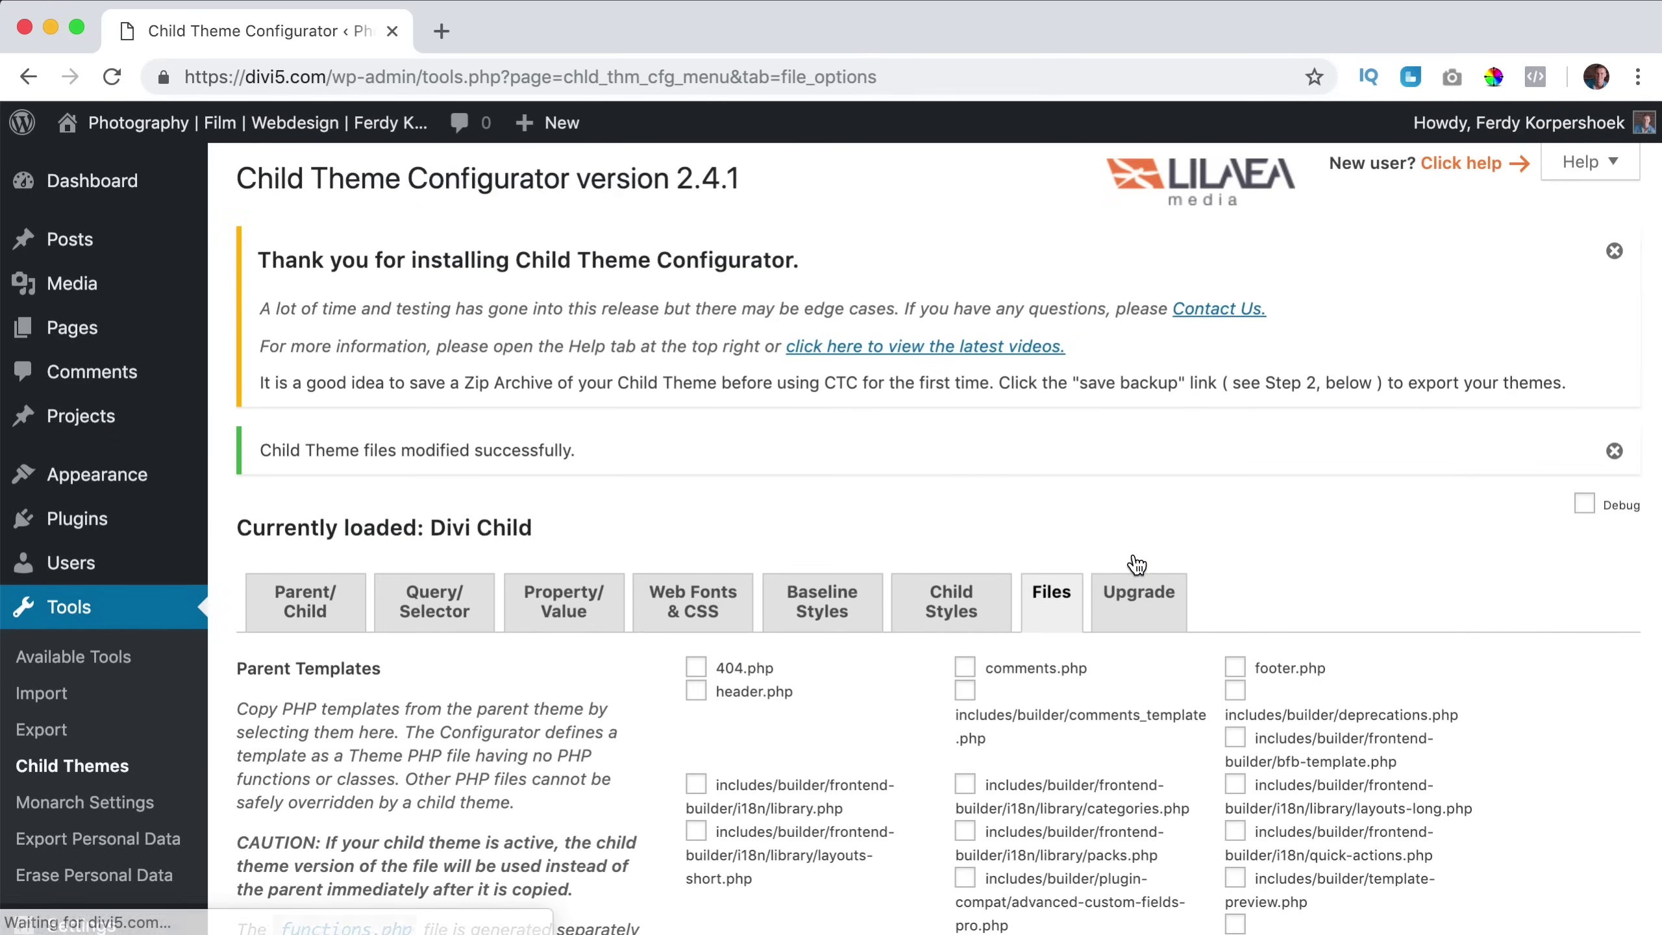
Step: Review the installed themes overview, then return to Child Theme Configurator
mouse_move(95, 486)
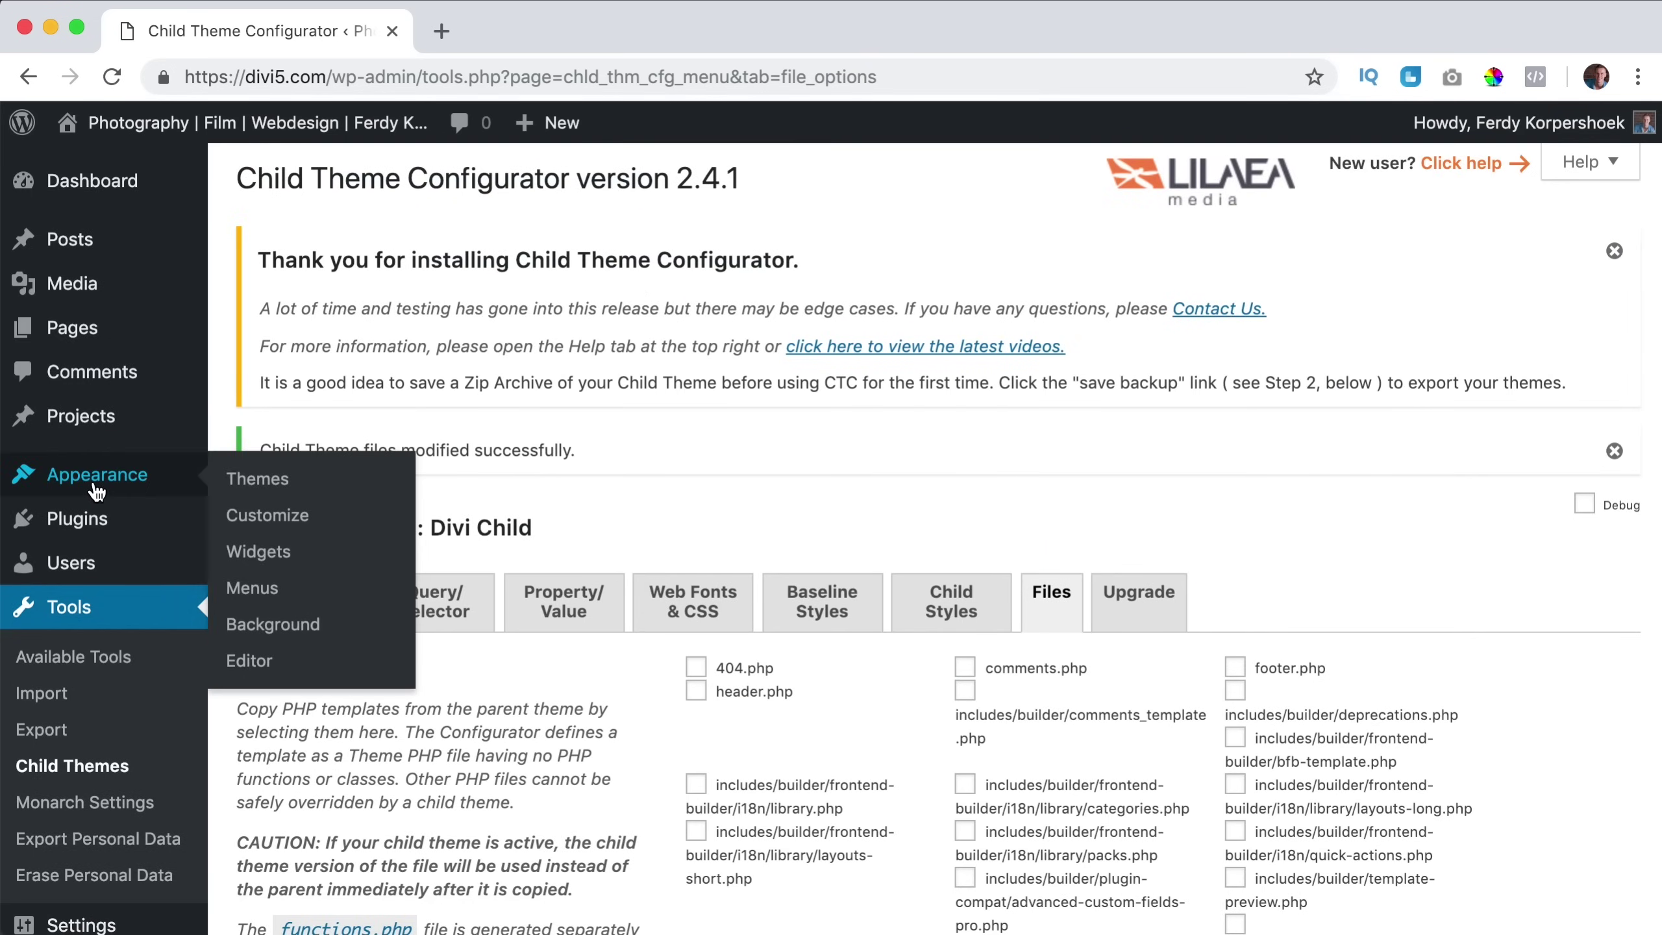
left_click(259, 487)
mouse_move(508, 449)
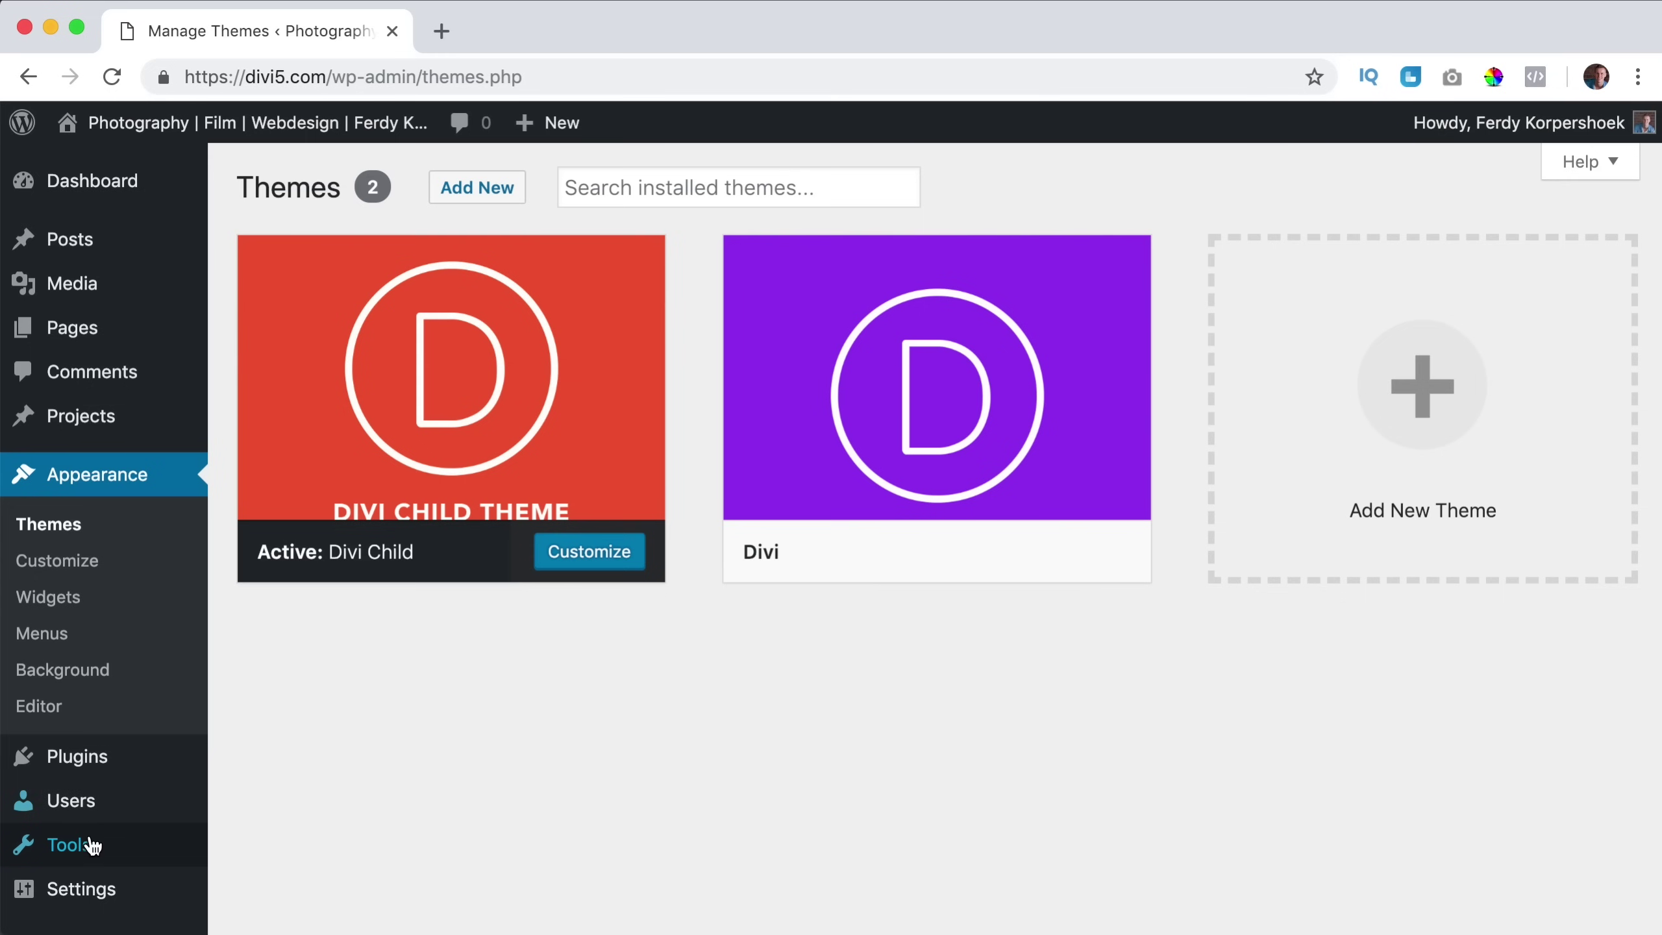
mouse_move(193, 844)
left_click(285, 755)
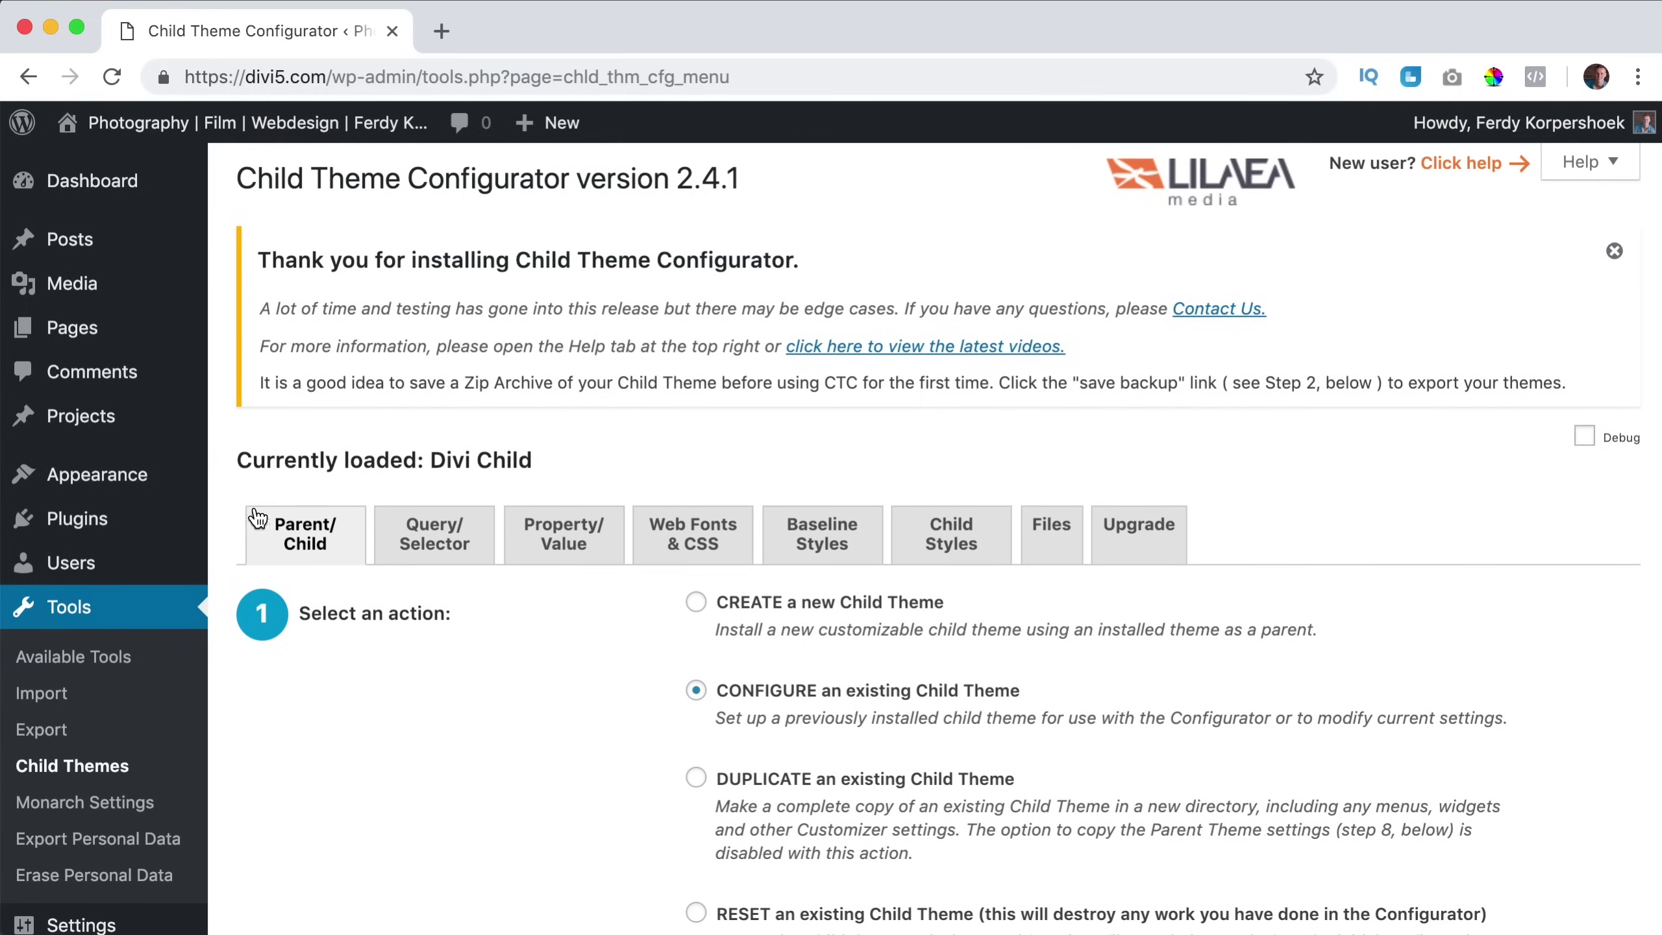
Step: Deactivate the Child Theme Configurator plugin and go back to Appearance > Themes
left_click(75, 518)
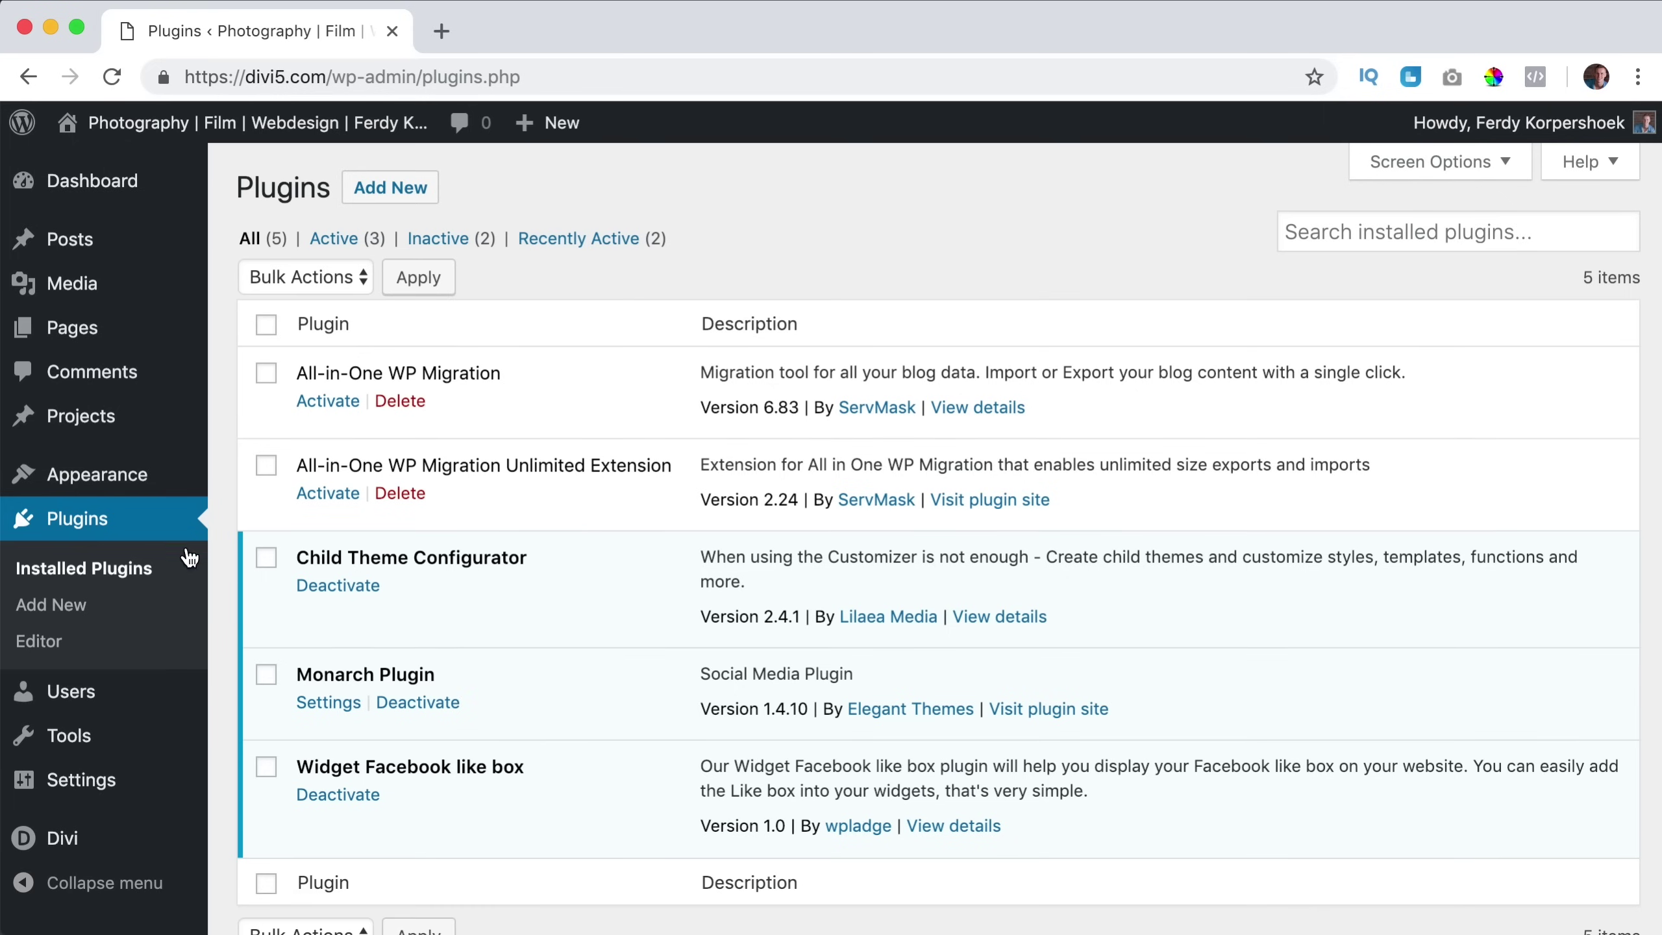
left_click(324, 585)
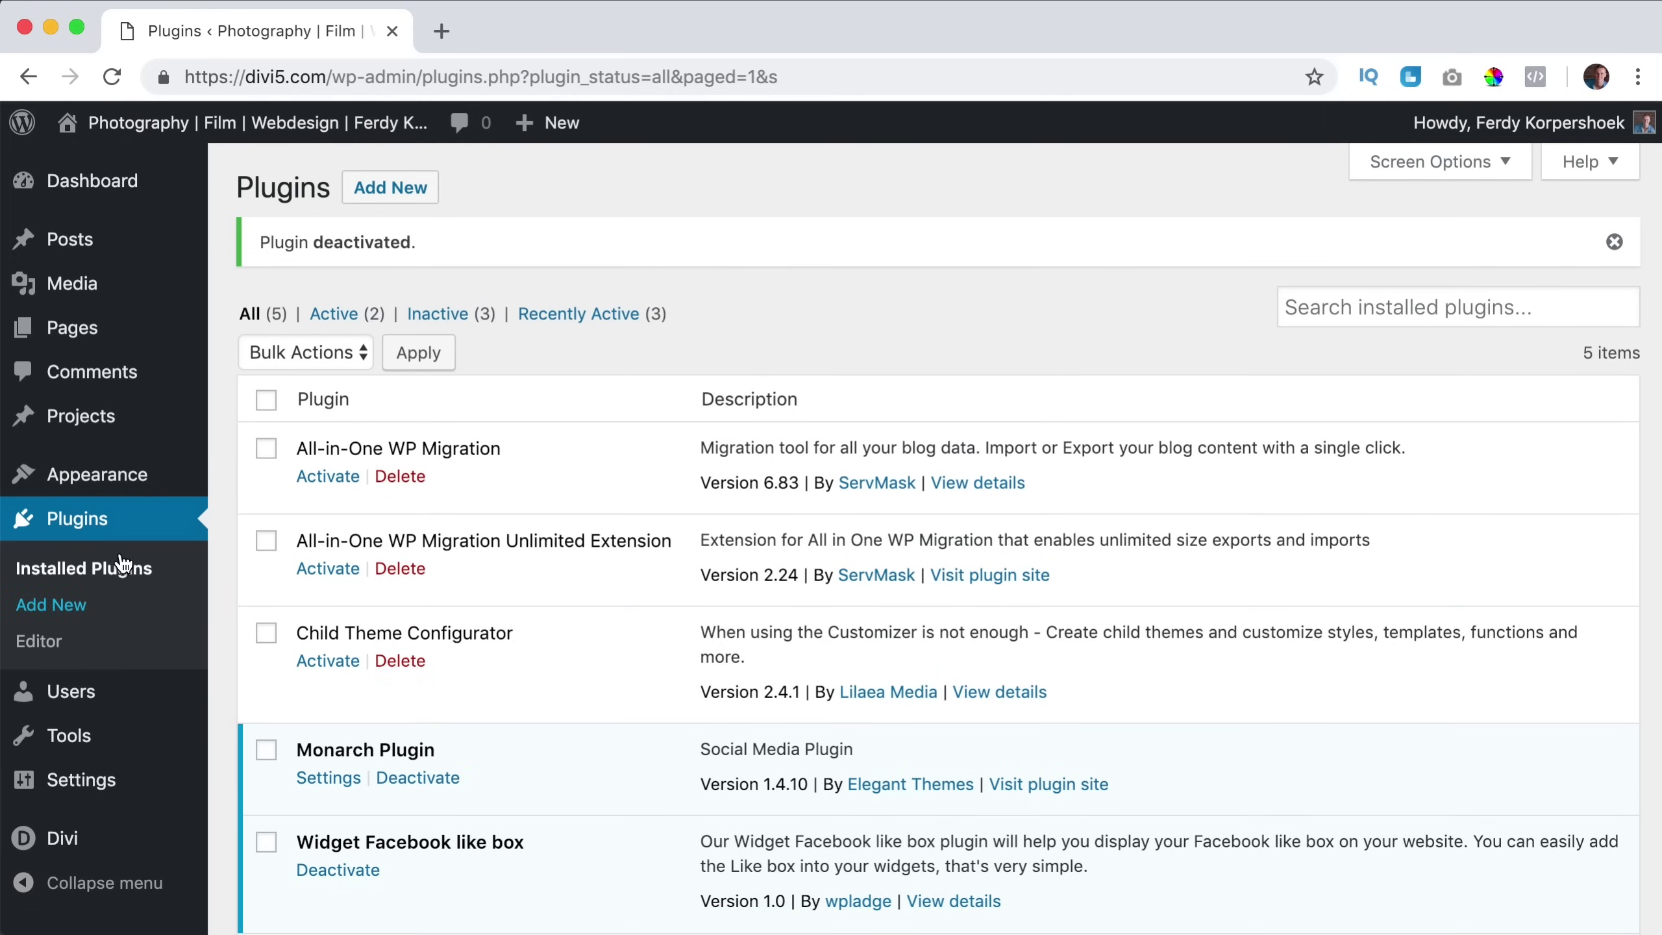
left_click(261, 487)
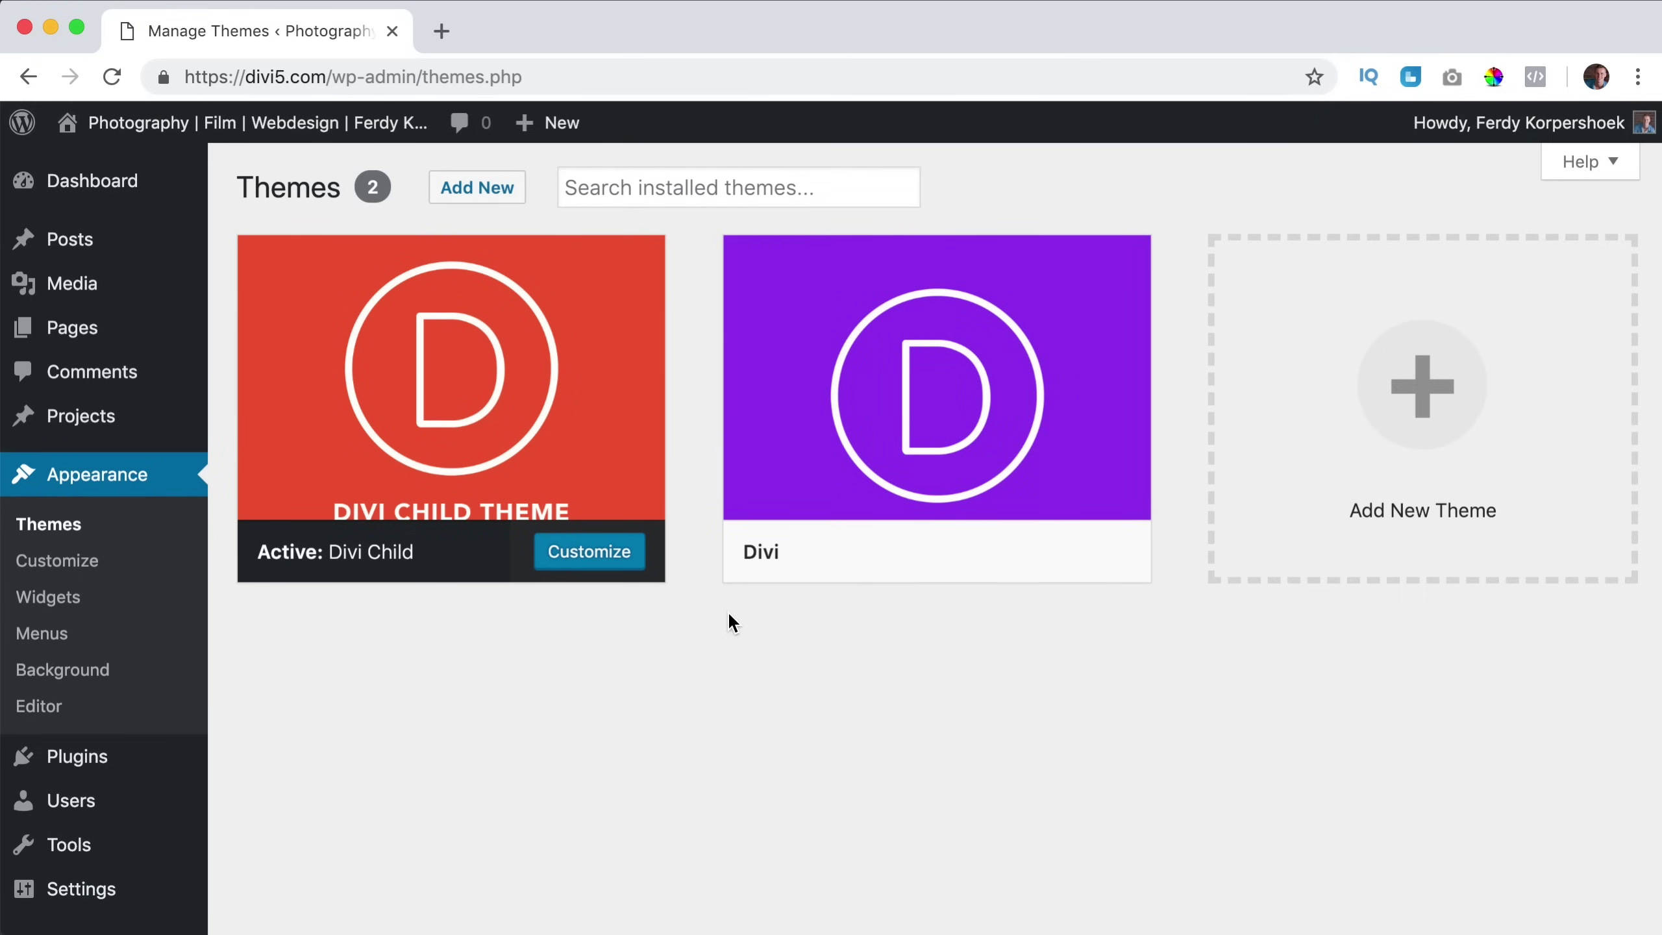
Step: Open Divi Child's style.css and inspect the hero slide title's HTML on the live site
left_click(39, 707)
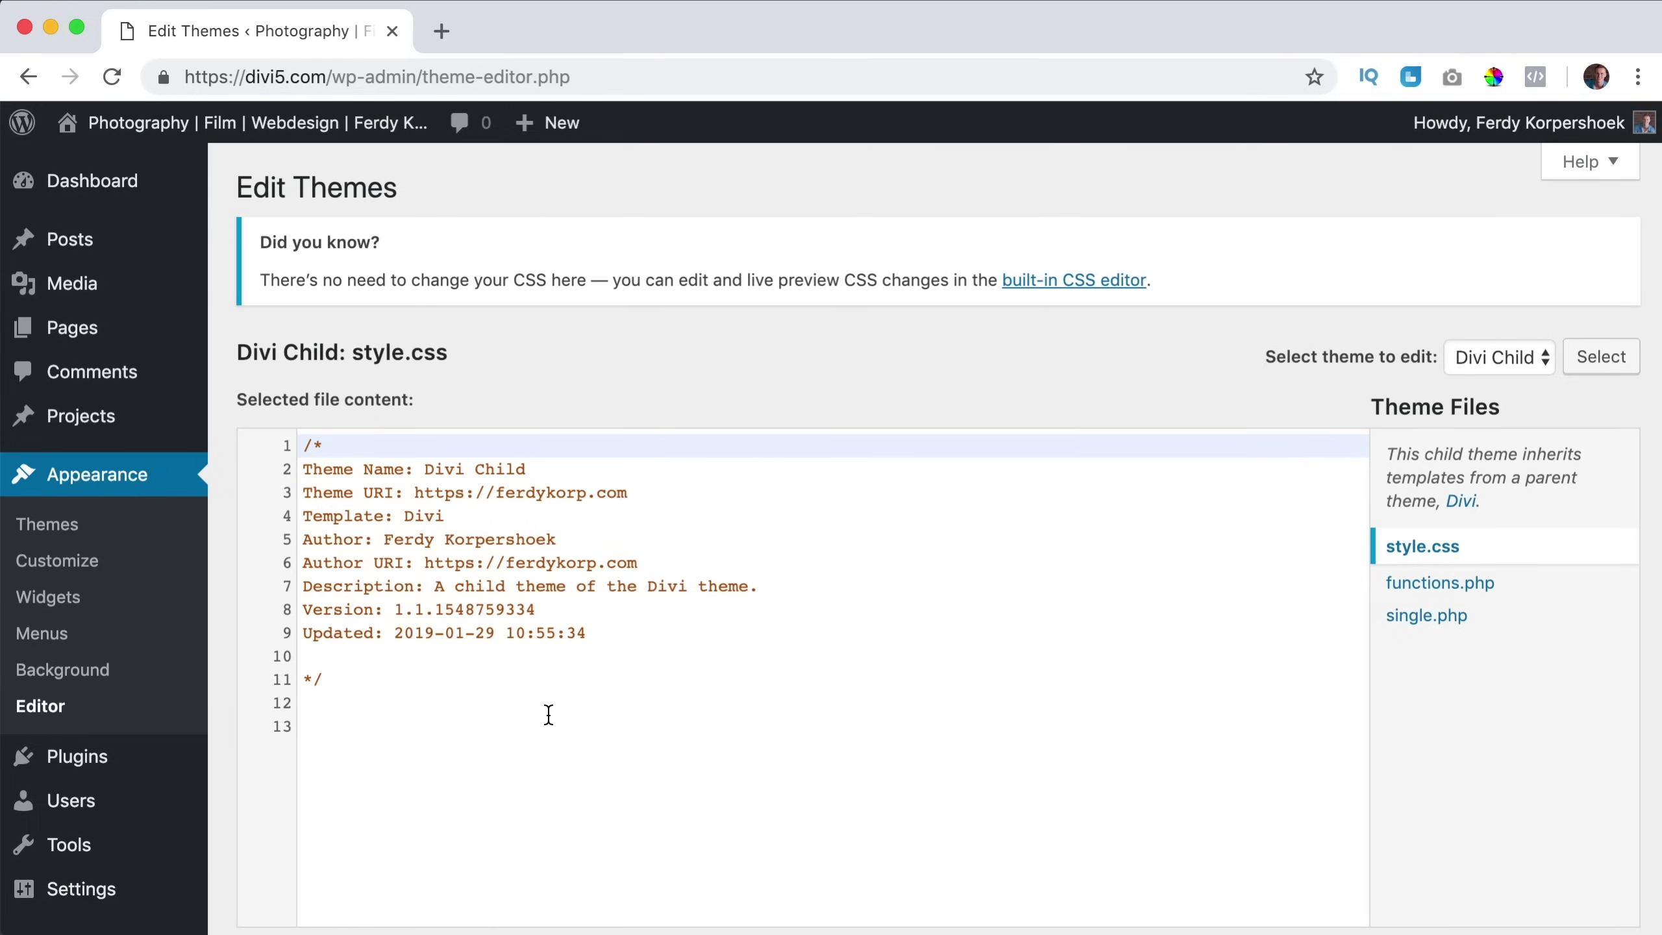
scroll(549, 714, "down", 3)
left_click(564, 543)
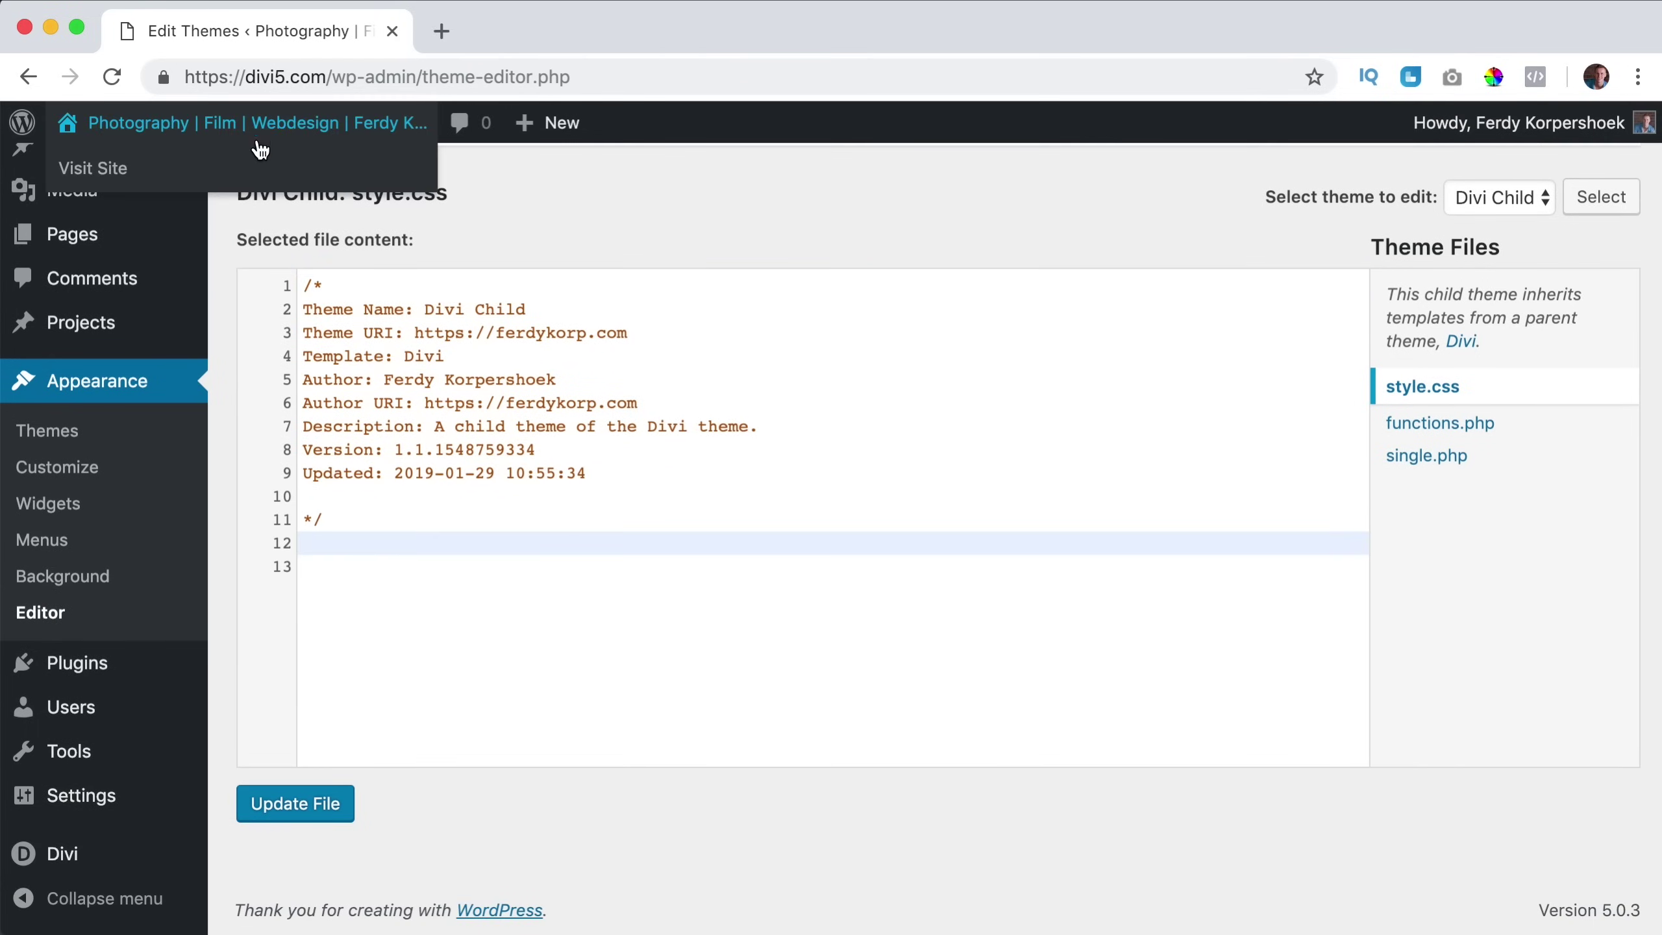
left_click(260, 152, "super")
left_click(619, 26)
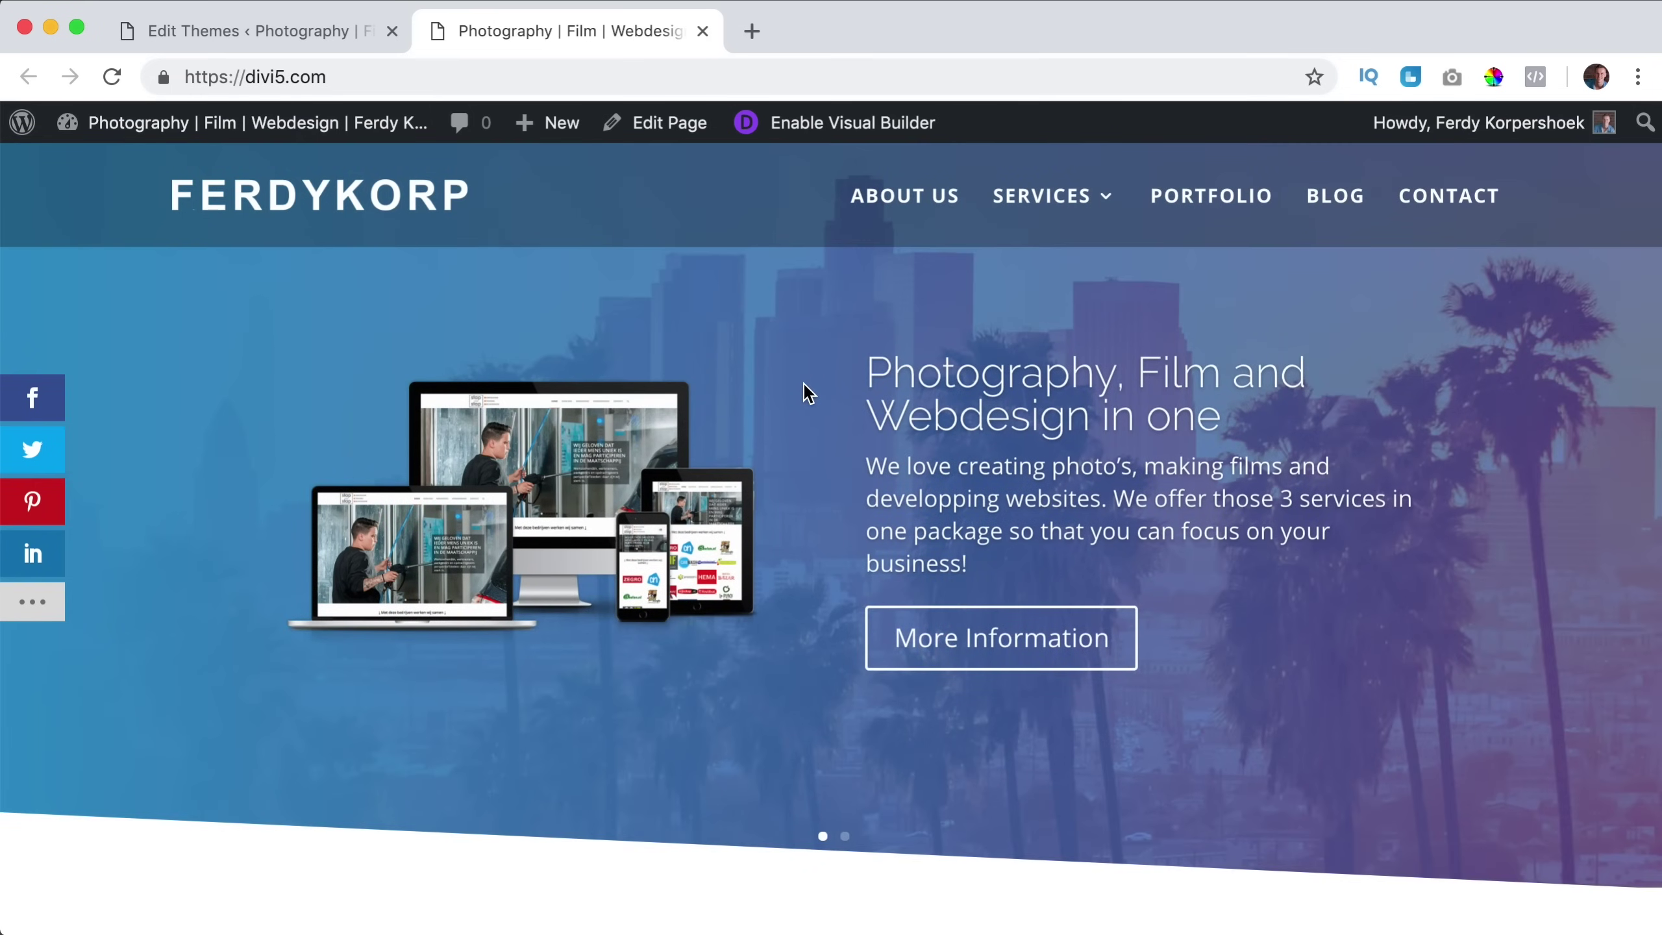
right_click(921, 370)
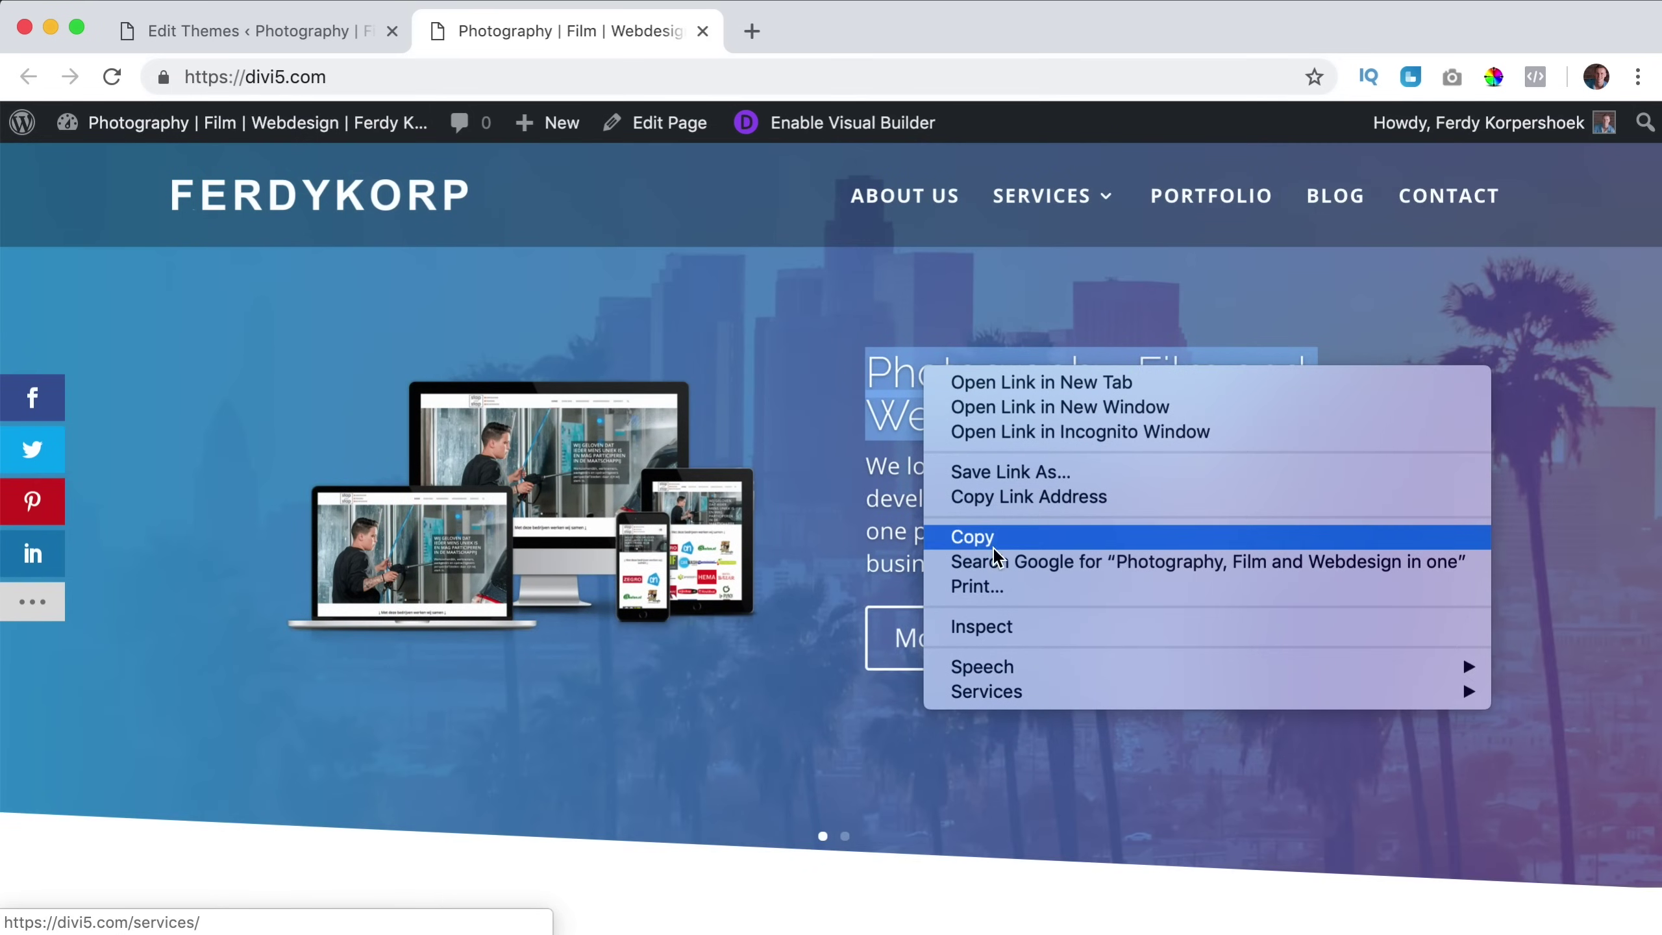
left_click(996, 629)
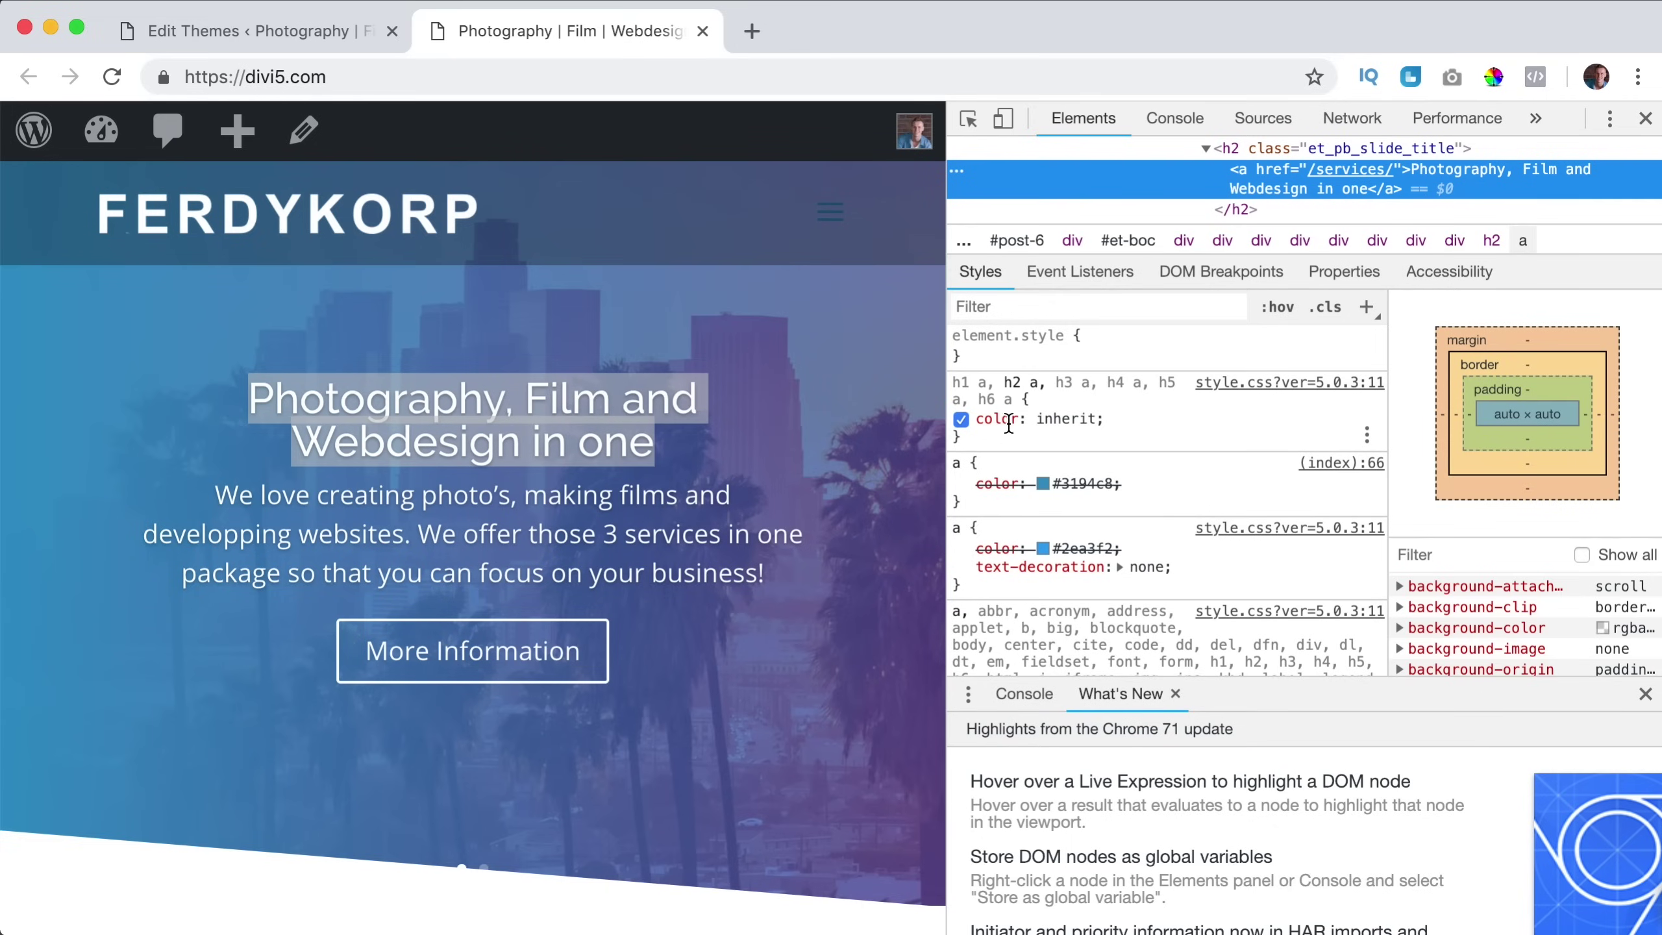
Step: Paste the rule h2 a { color: #000000; } into Divi Child's style.css on line 13
left_click(295, 30)
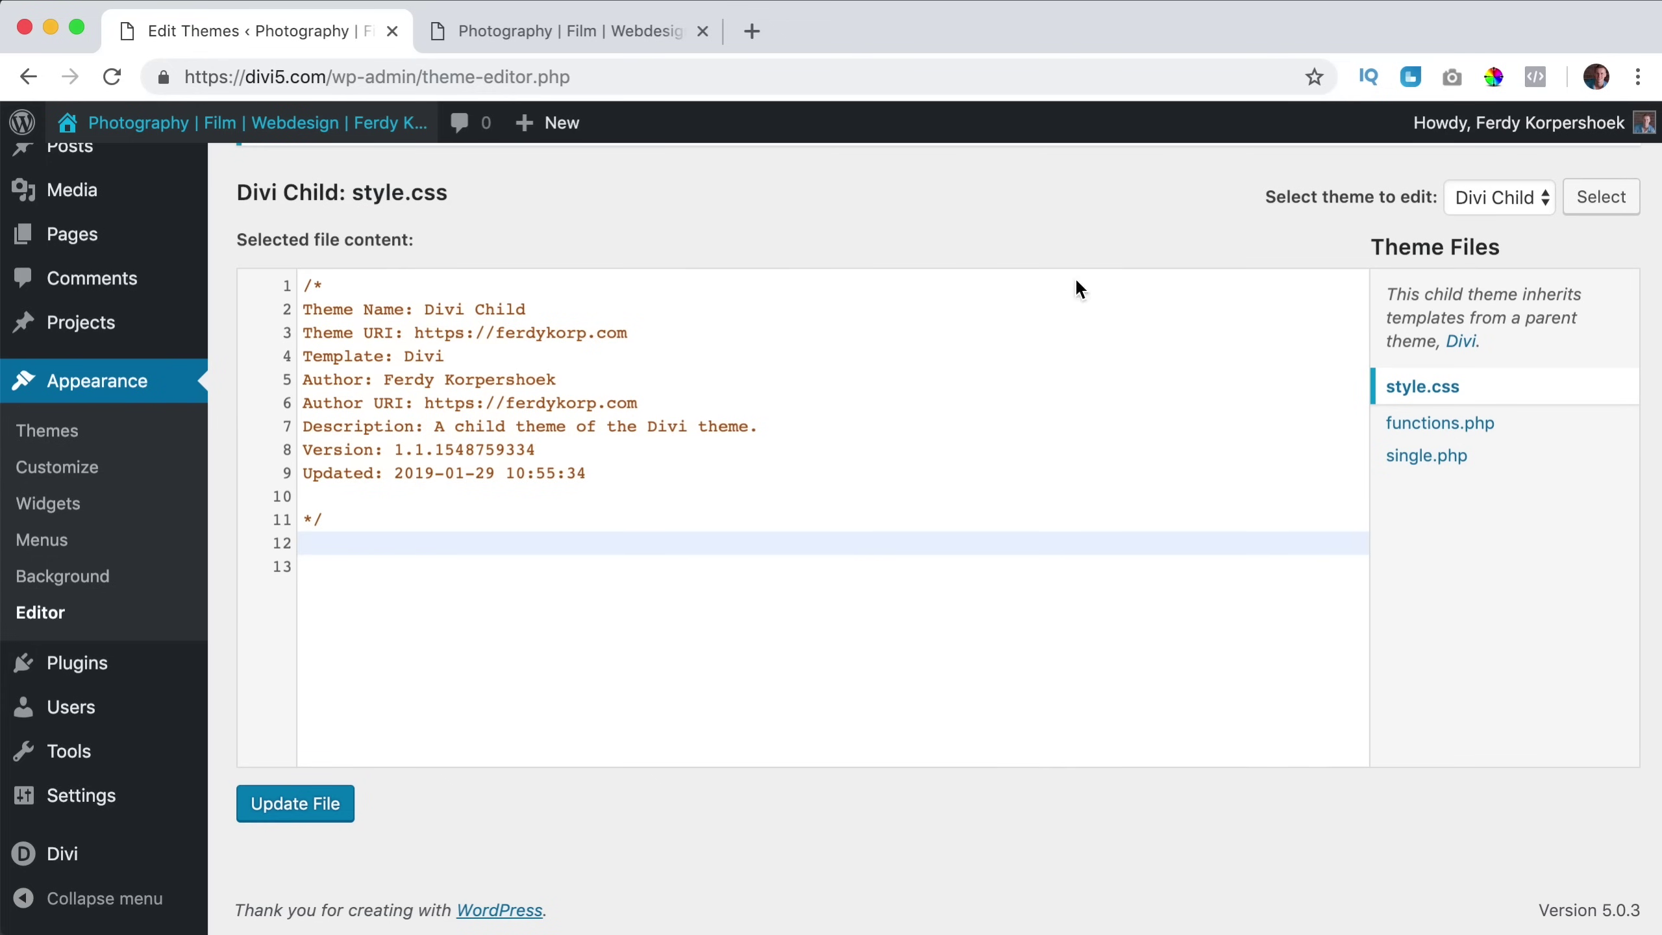
left_click(1421, 391)
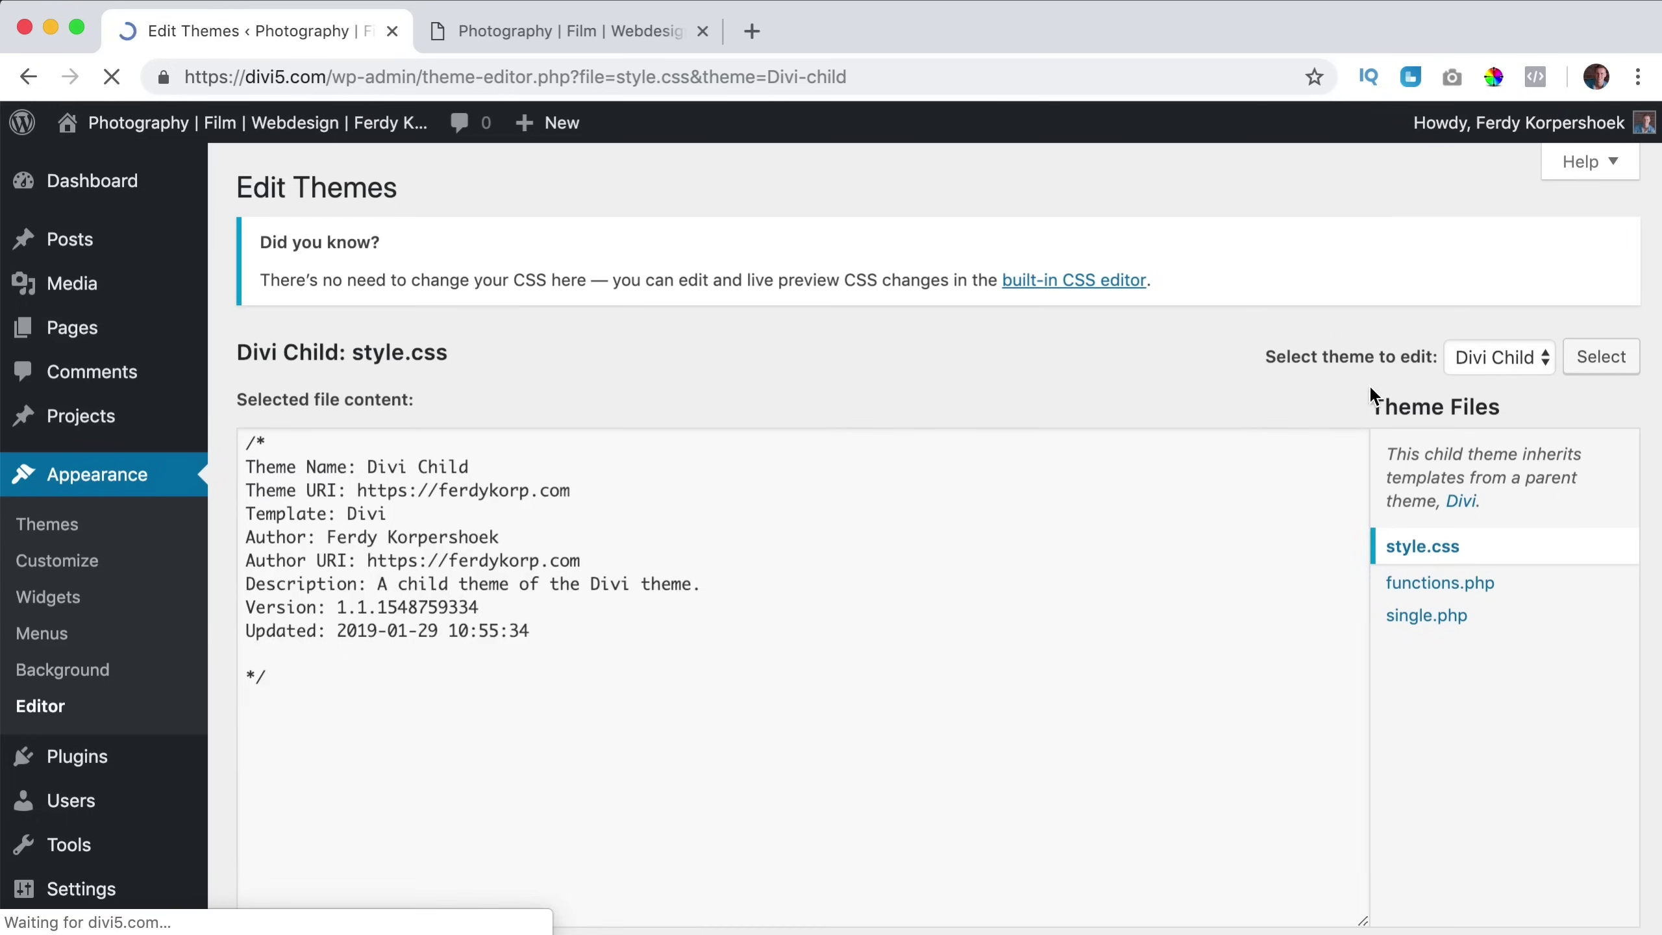
left_click(539, 720)
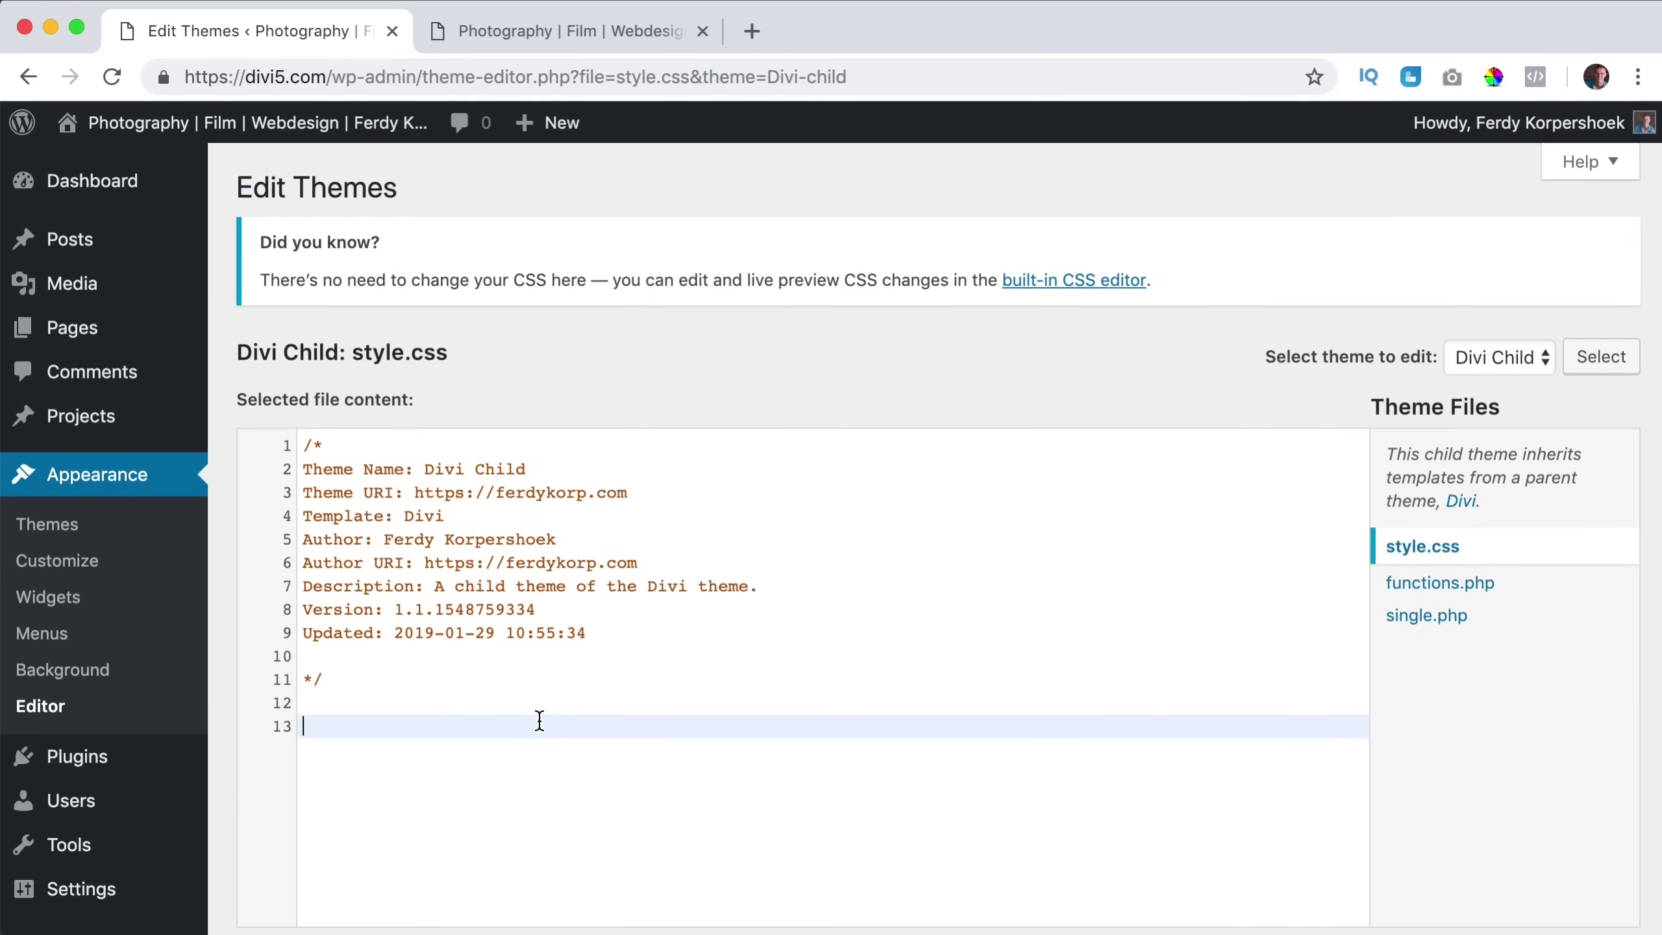
key("super+v")
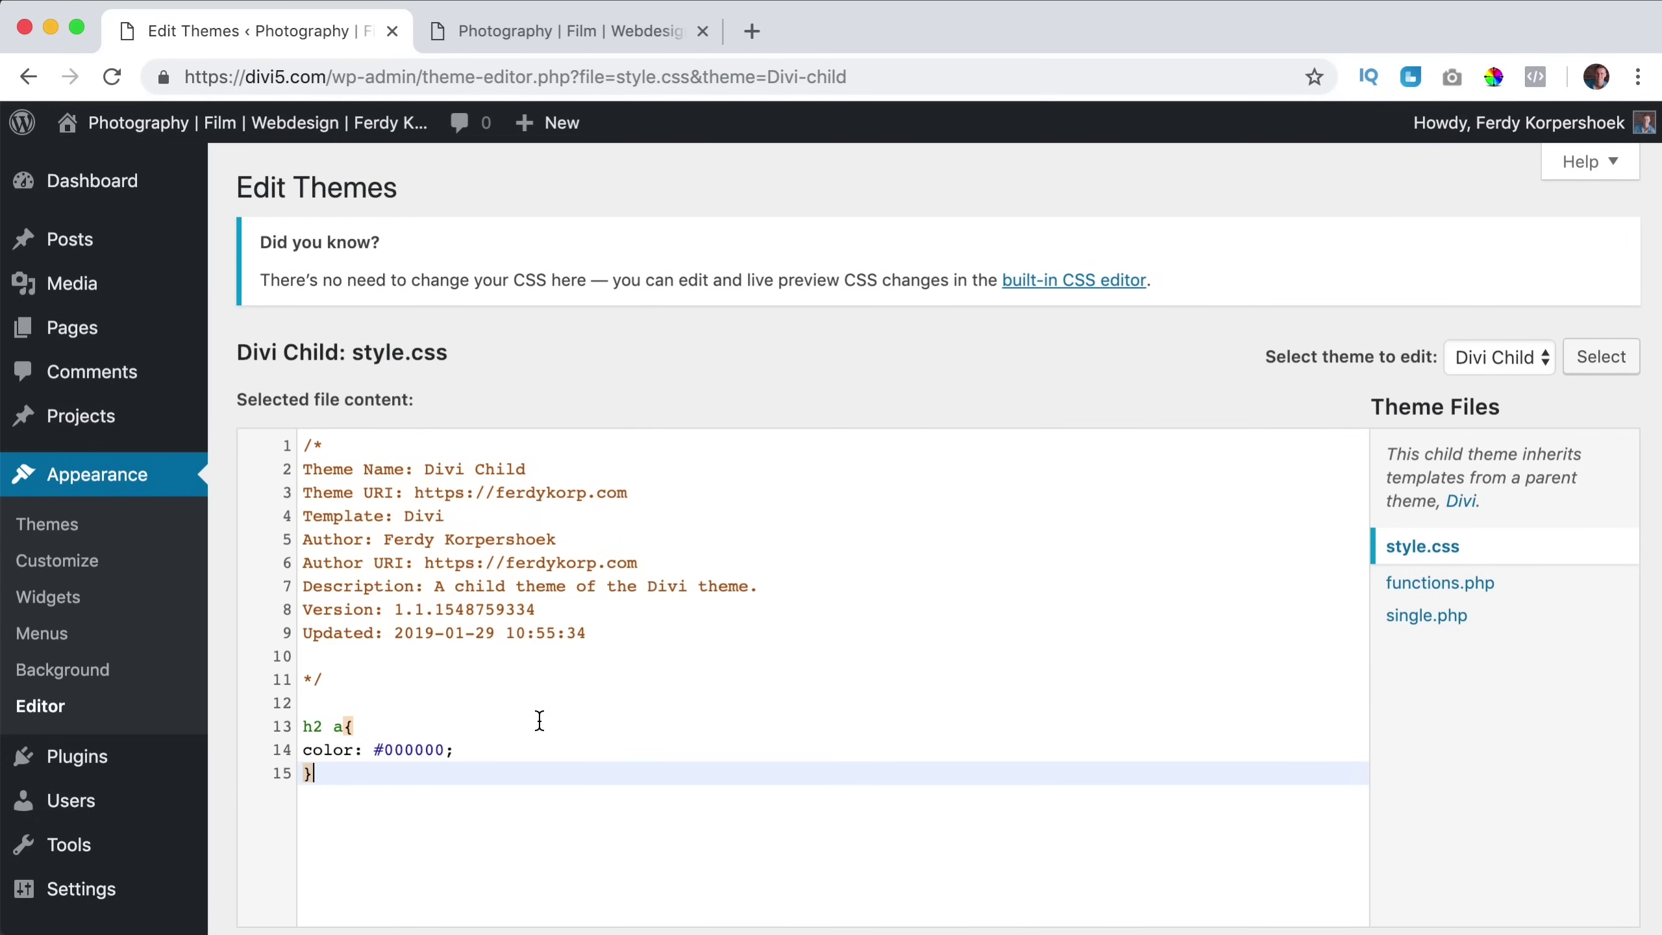
Step: Go to ferdykorp.com in a new tab and open the Divi 5/Divi 2018 tutorial
left_click(752, 30)
type("ferdykorp.com")
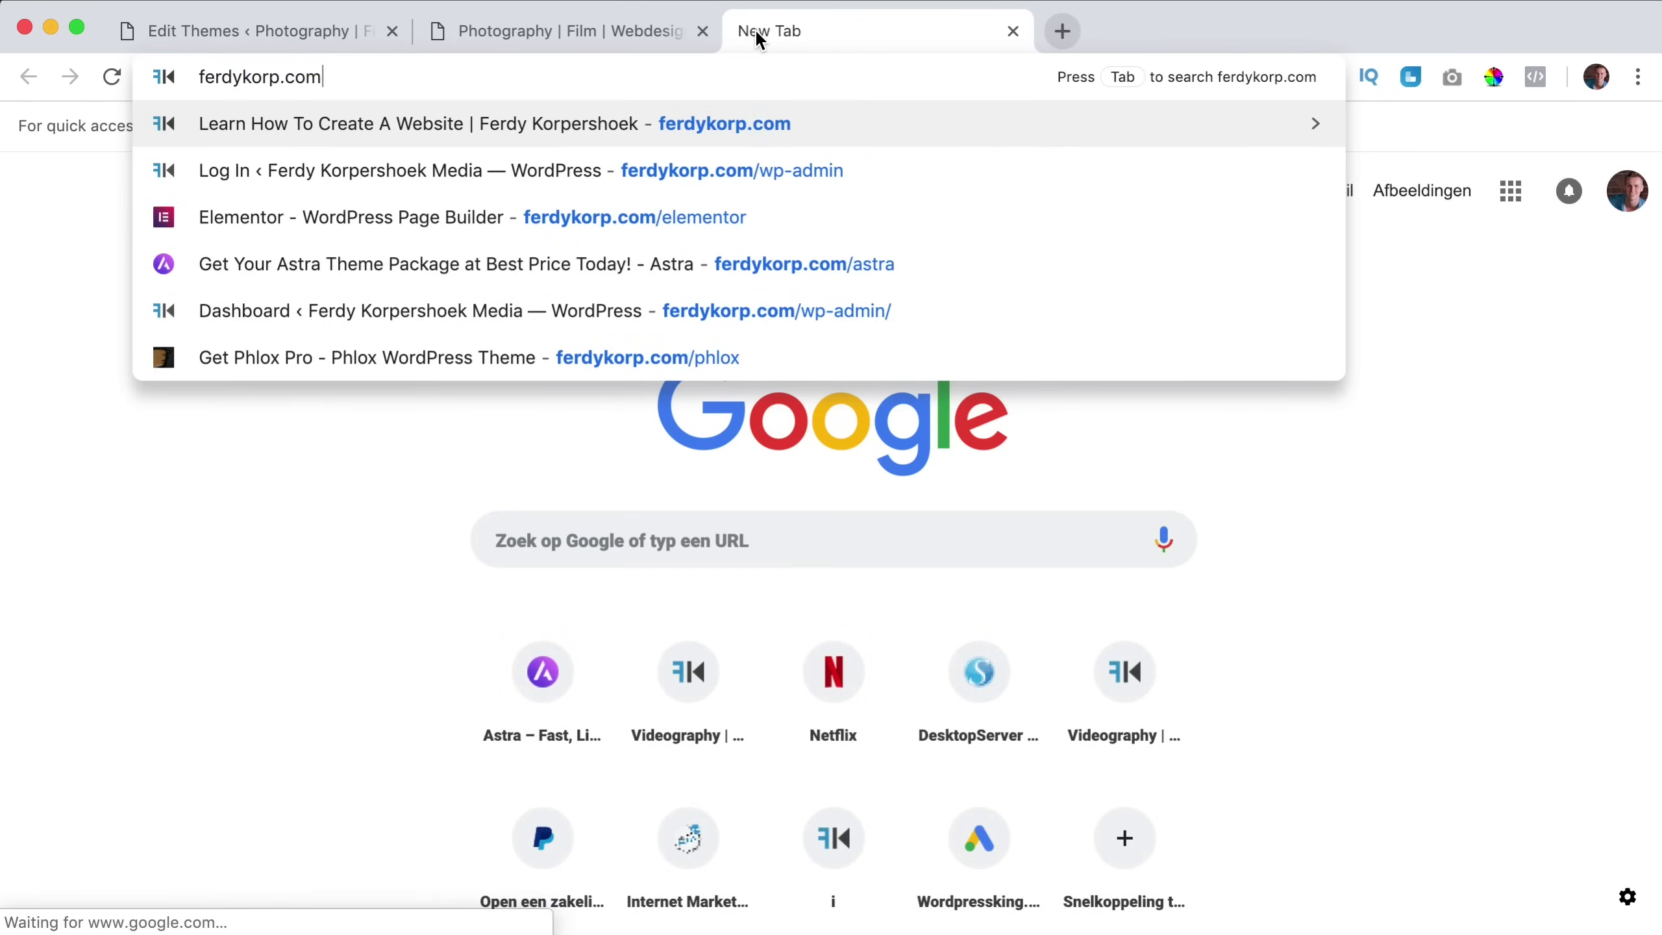
key("Return")
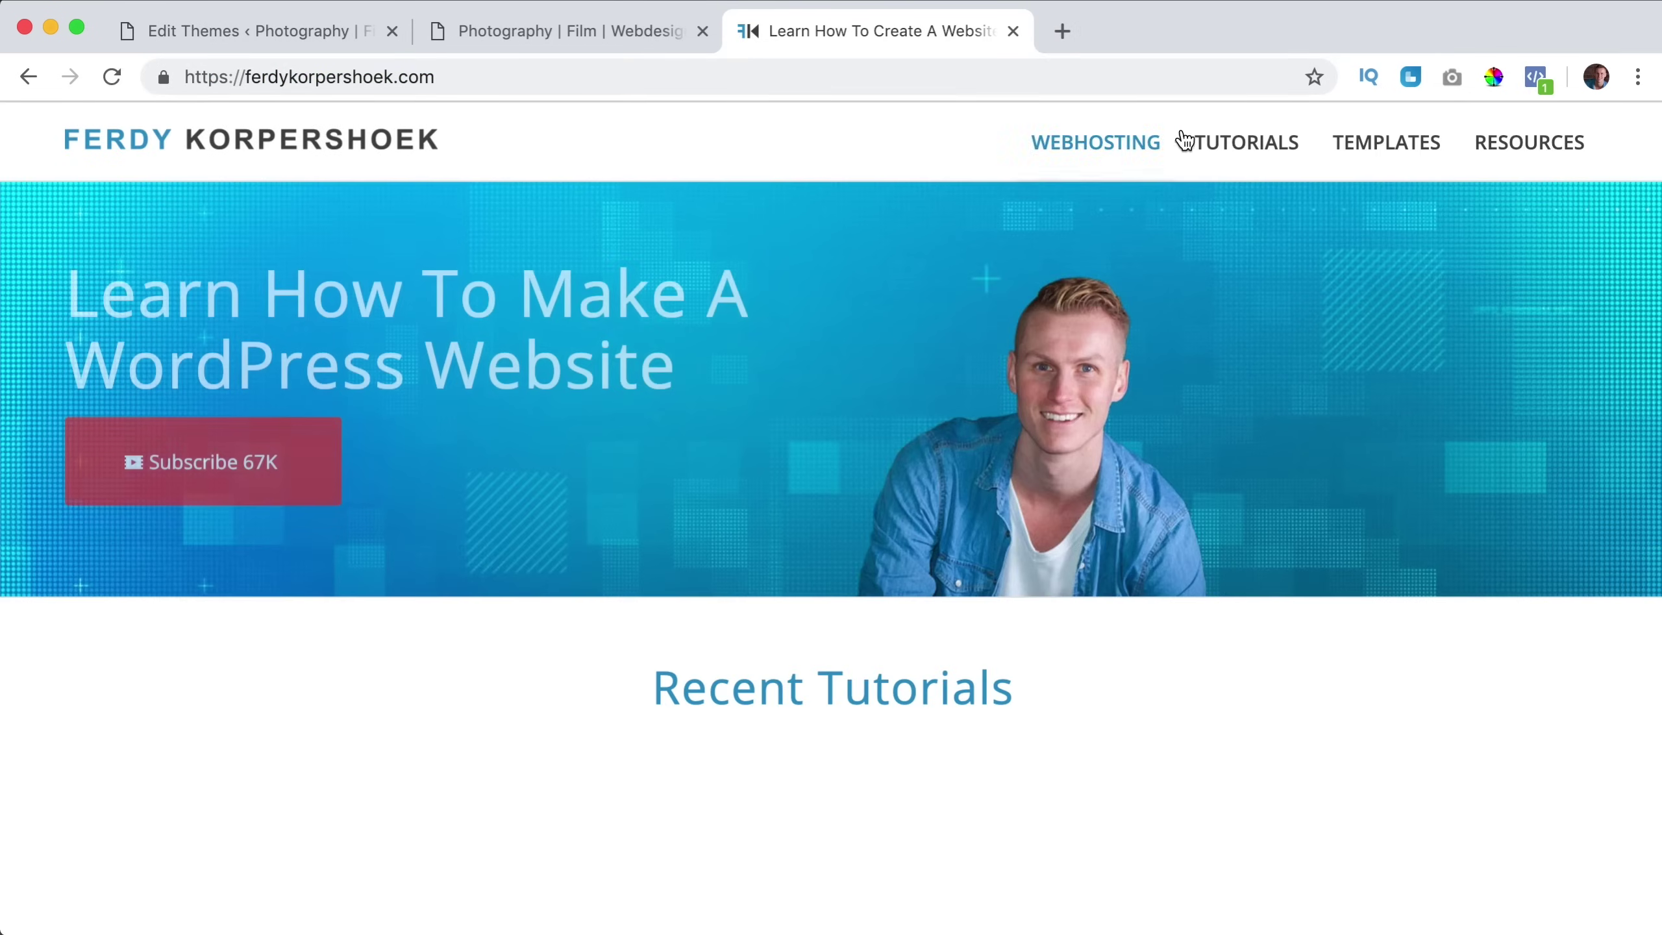
mouse_move(1254, 141)
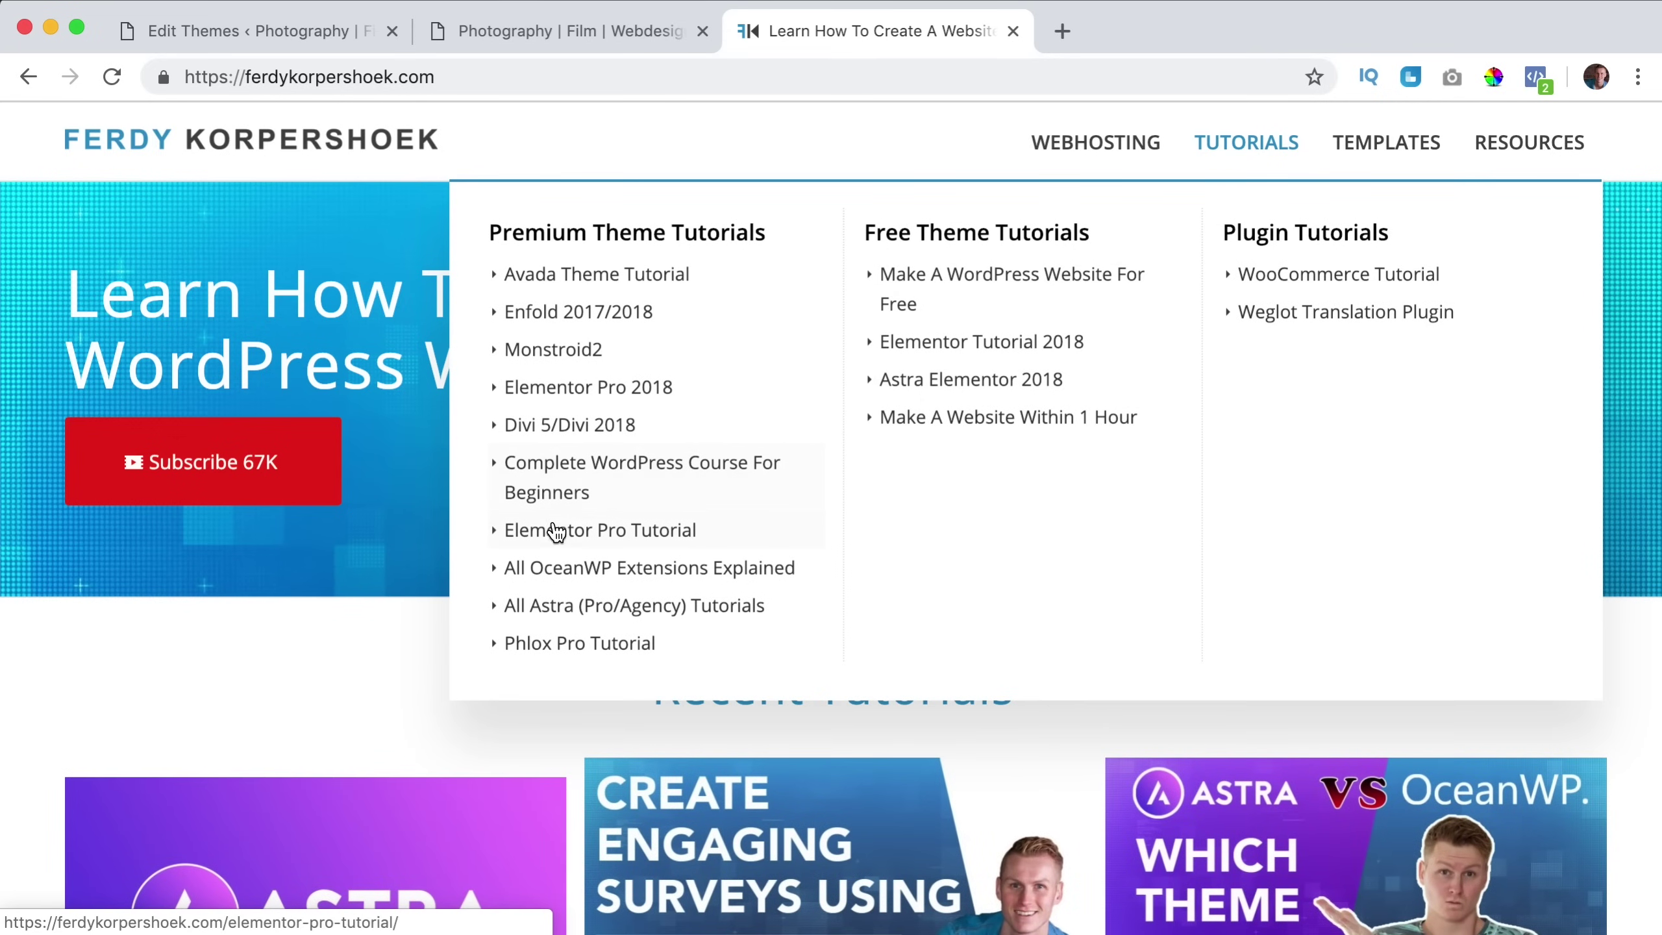
left_click(582, 435)
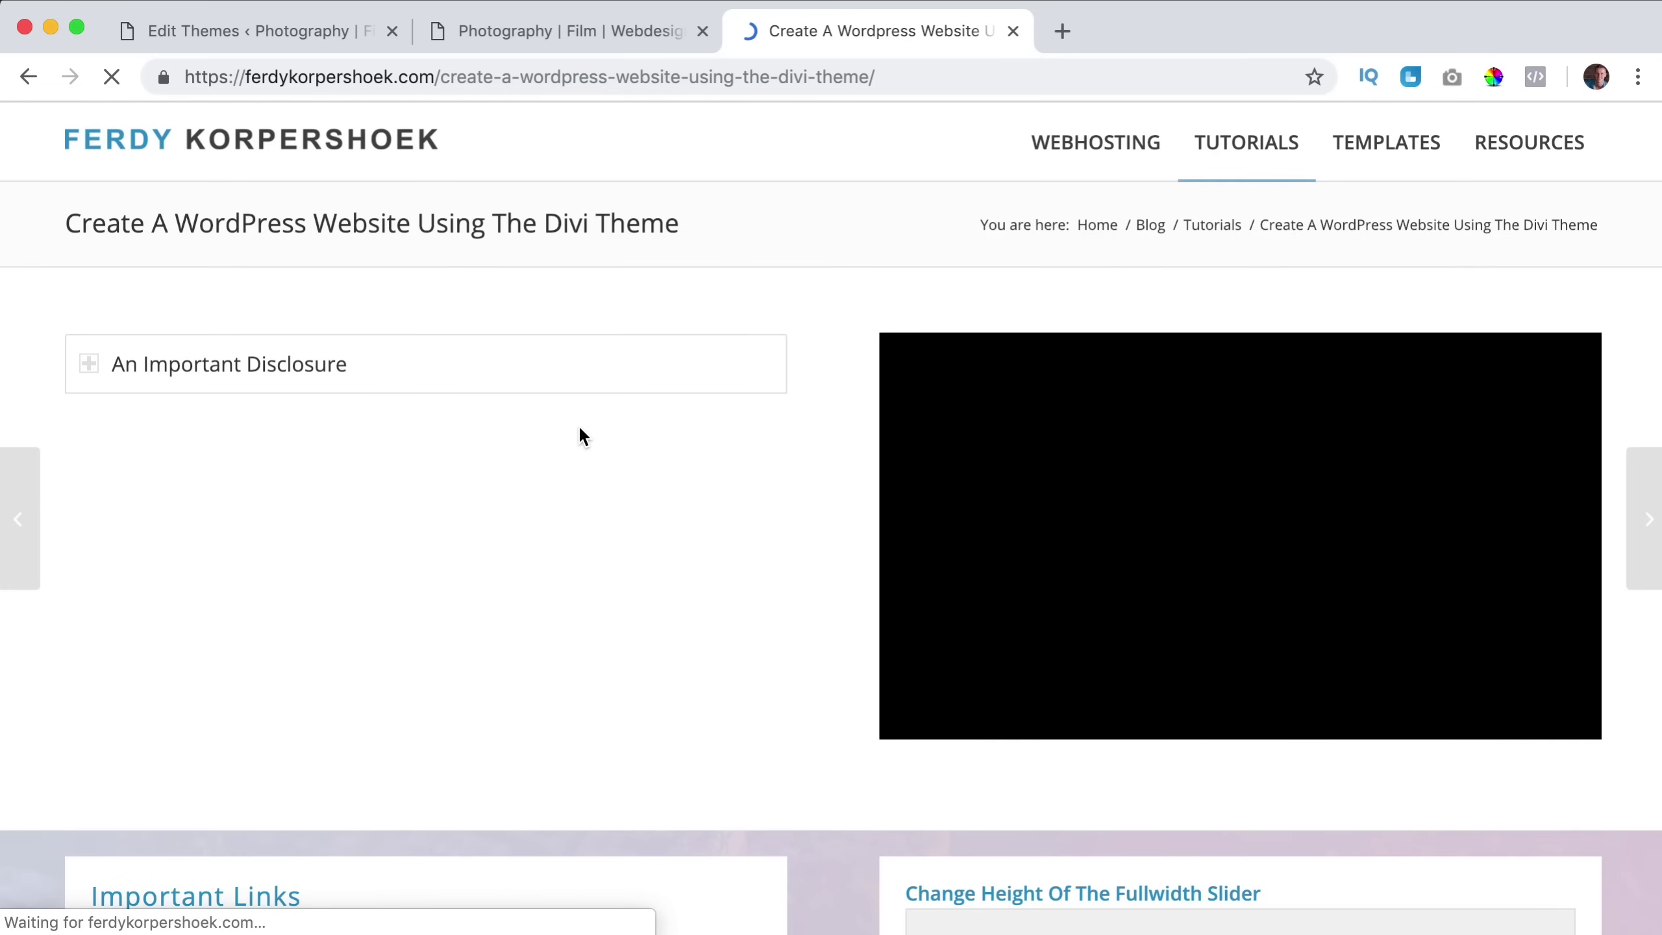
Step: Select the Black Title CSS snippet h2 a { color: #000000; } on the tutorial page
scroll(857, 443, "down", 5)
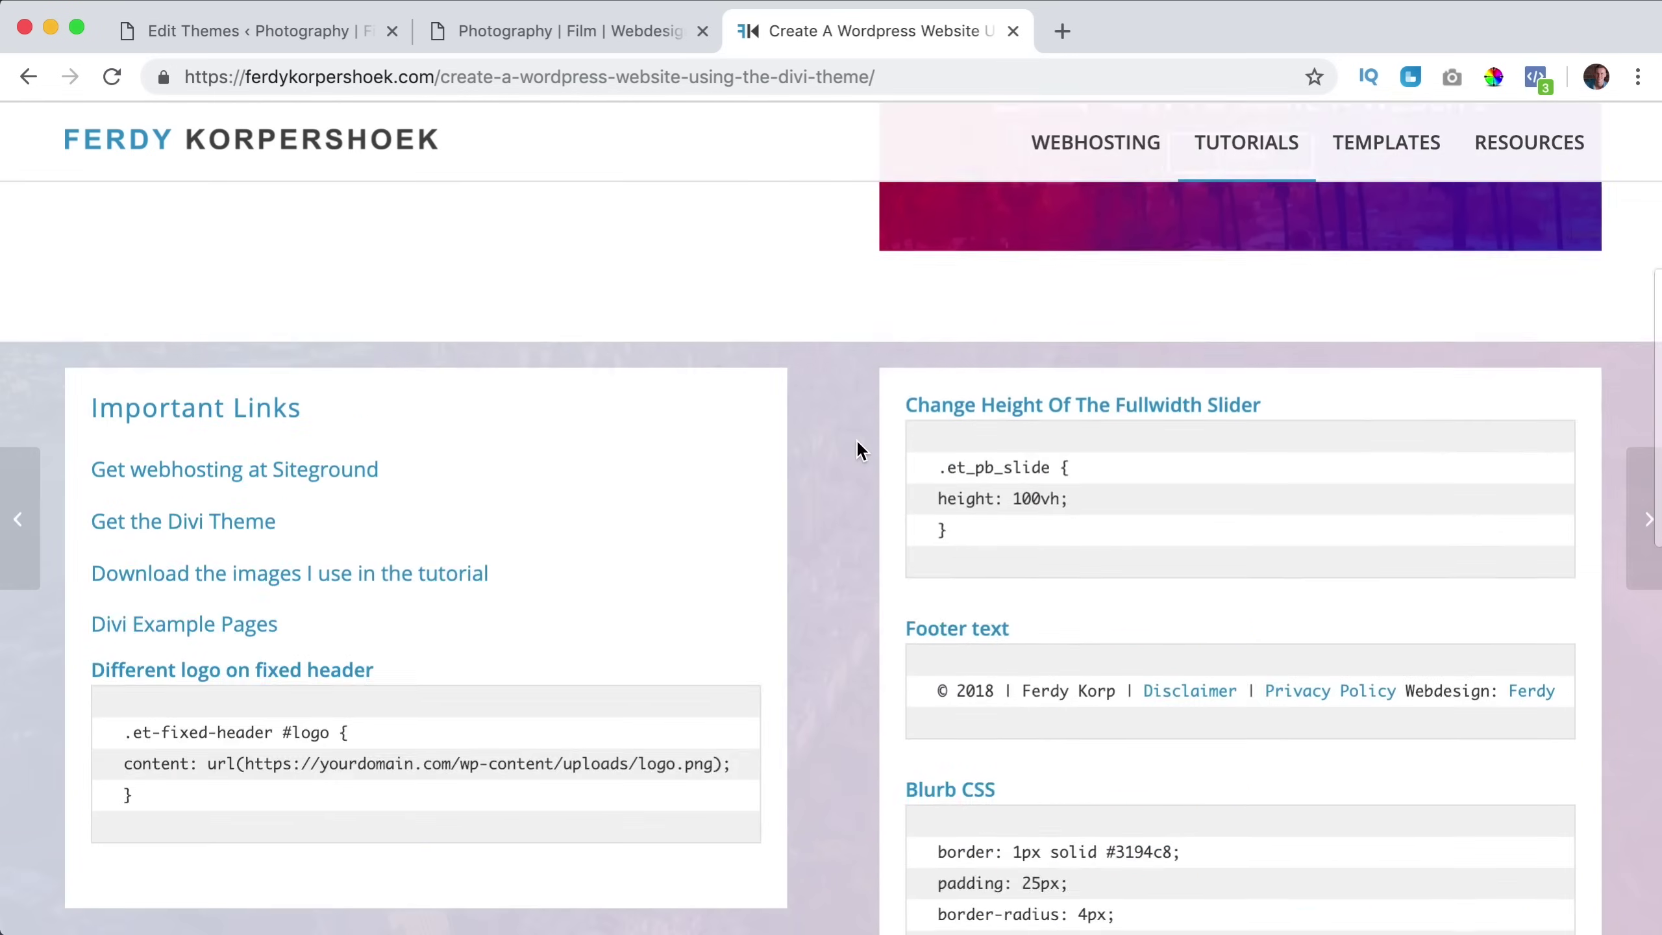
scroll(856, 440, "down", 15)
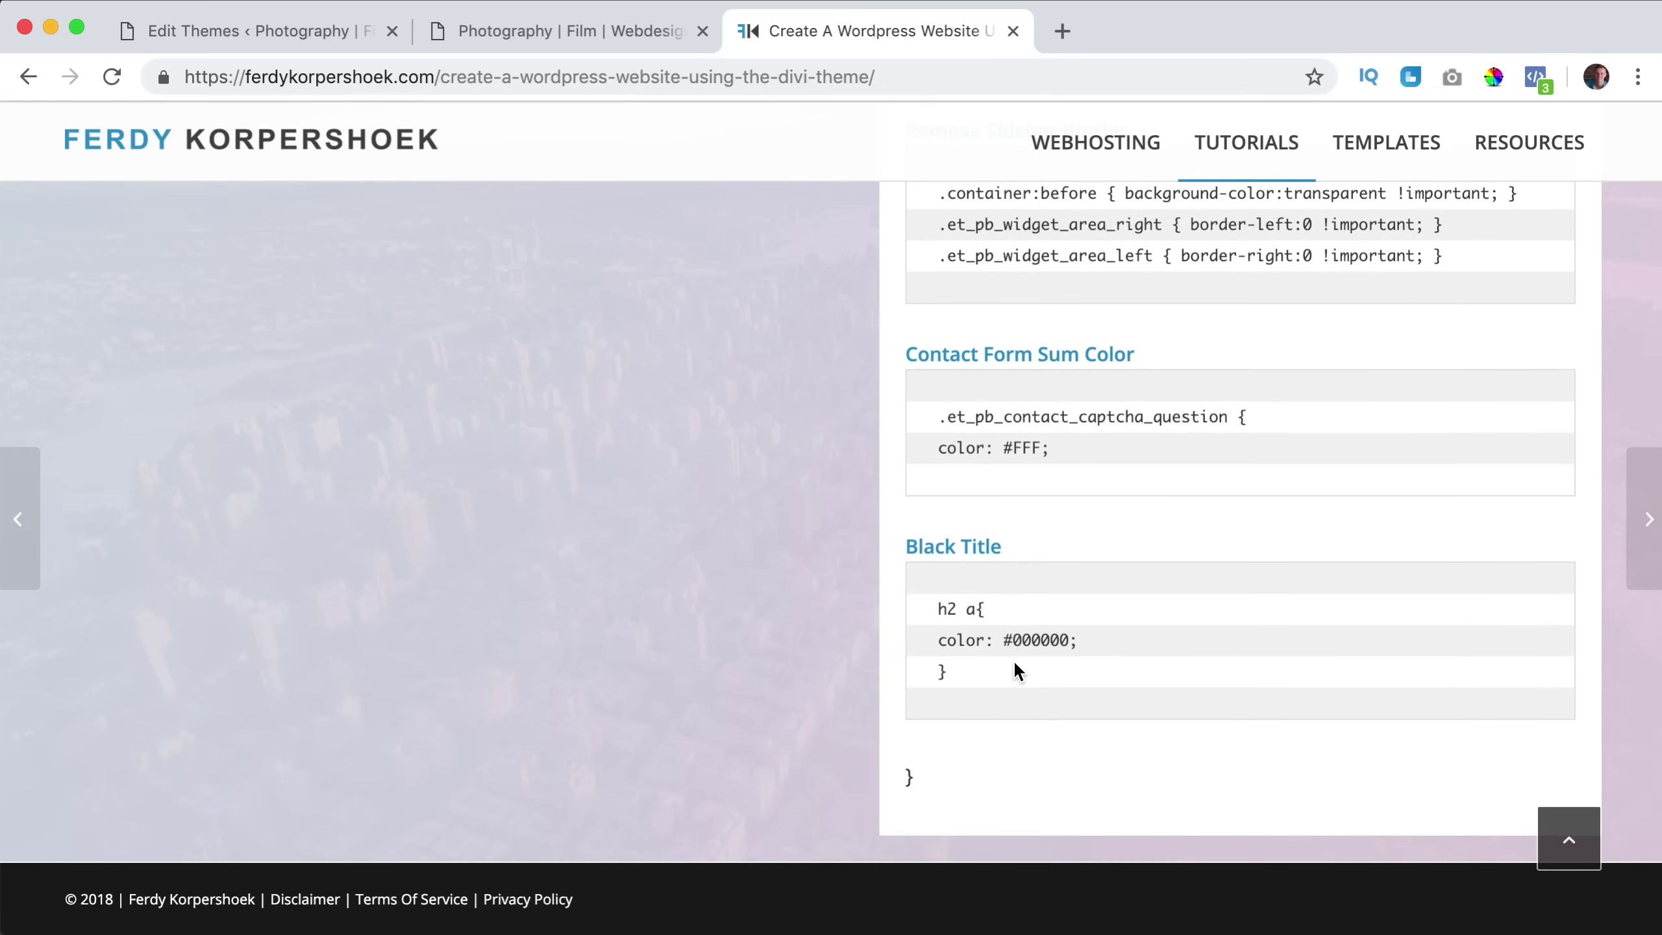
left_click_drag(1013, 660, 926, 611)
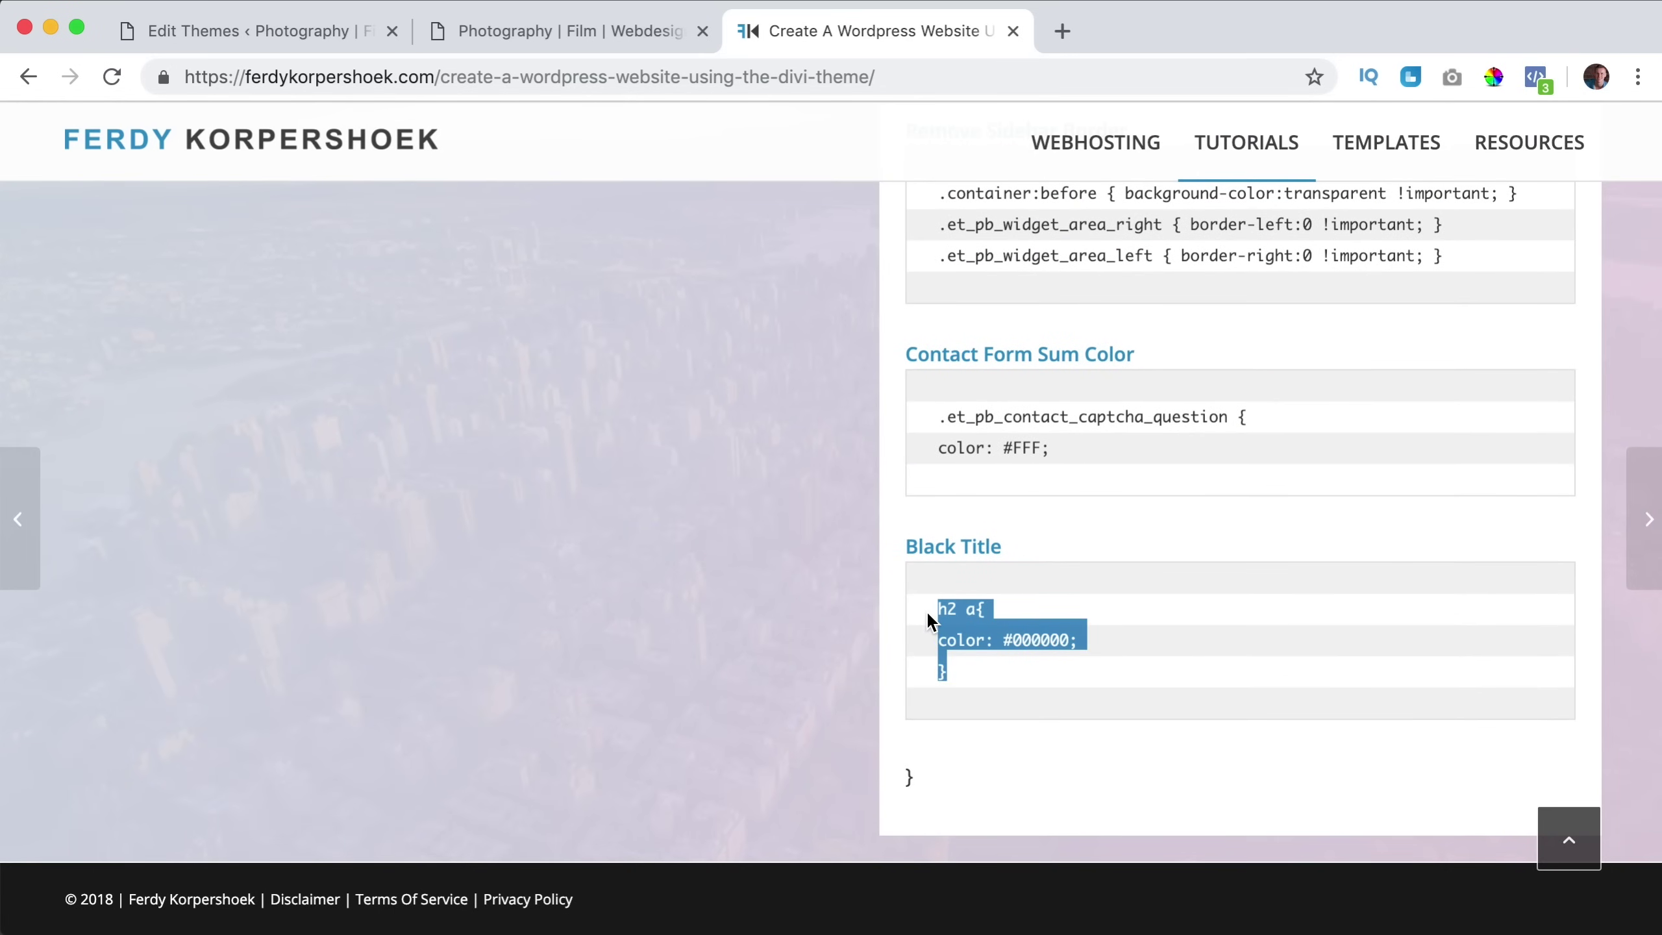
Step: Save the updated Divi Child style.css and visit the front page to see the black hero title
left_click(289, 49)
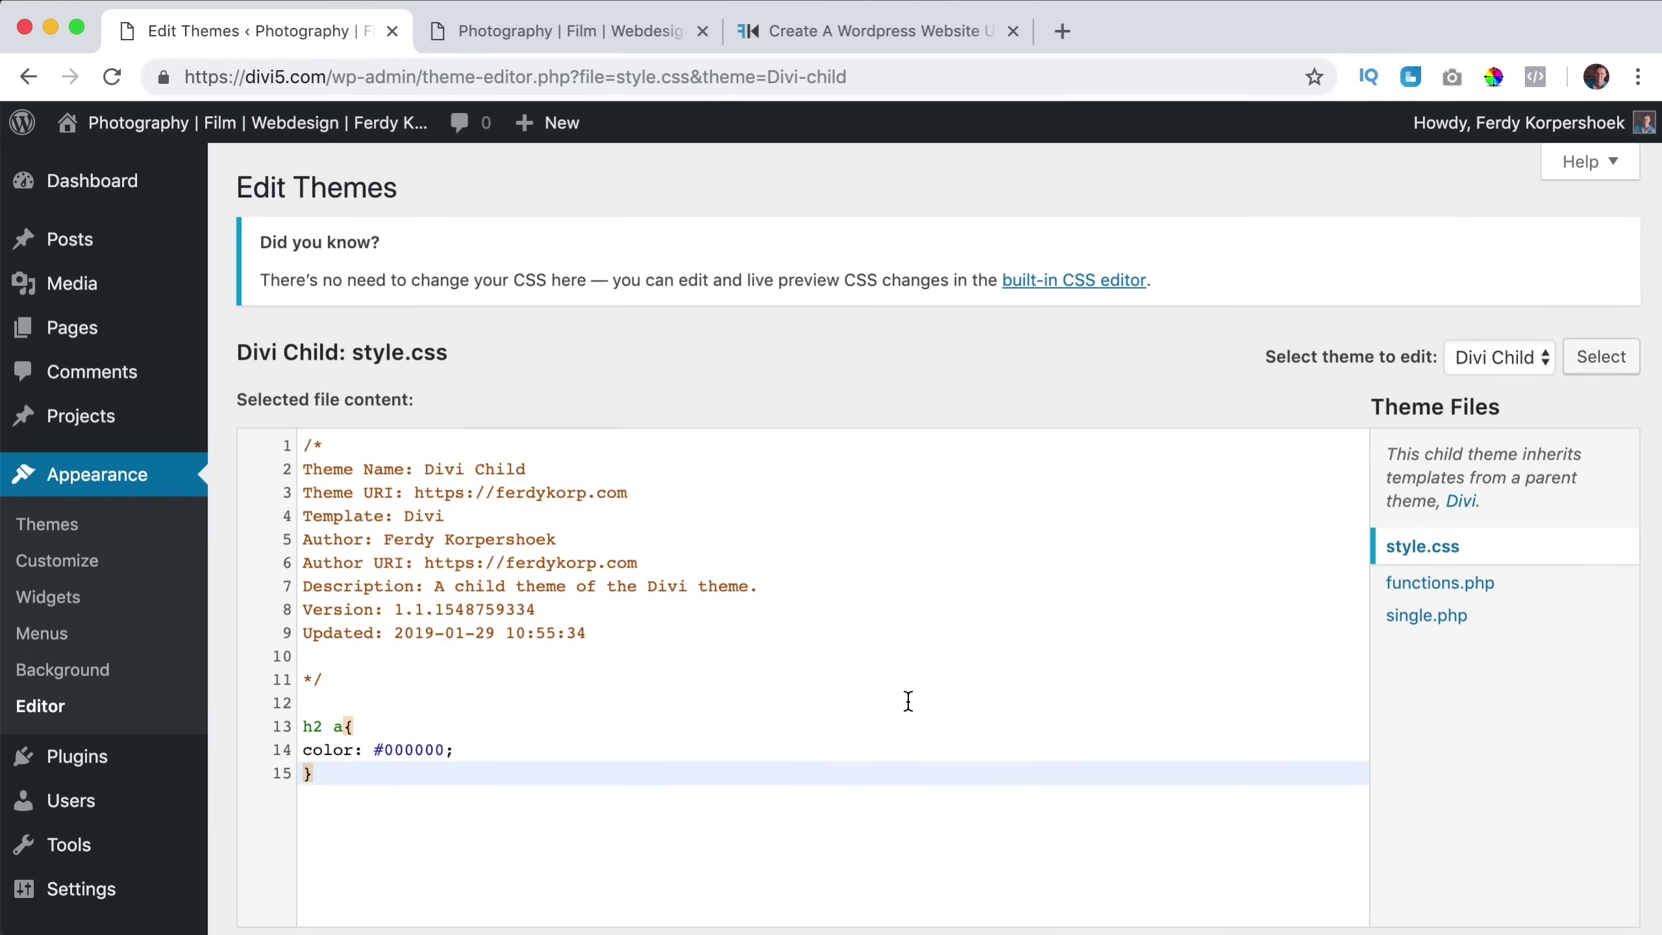
scroll(916, 654, "down", 3)
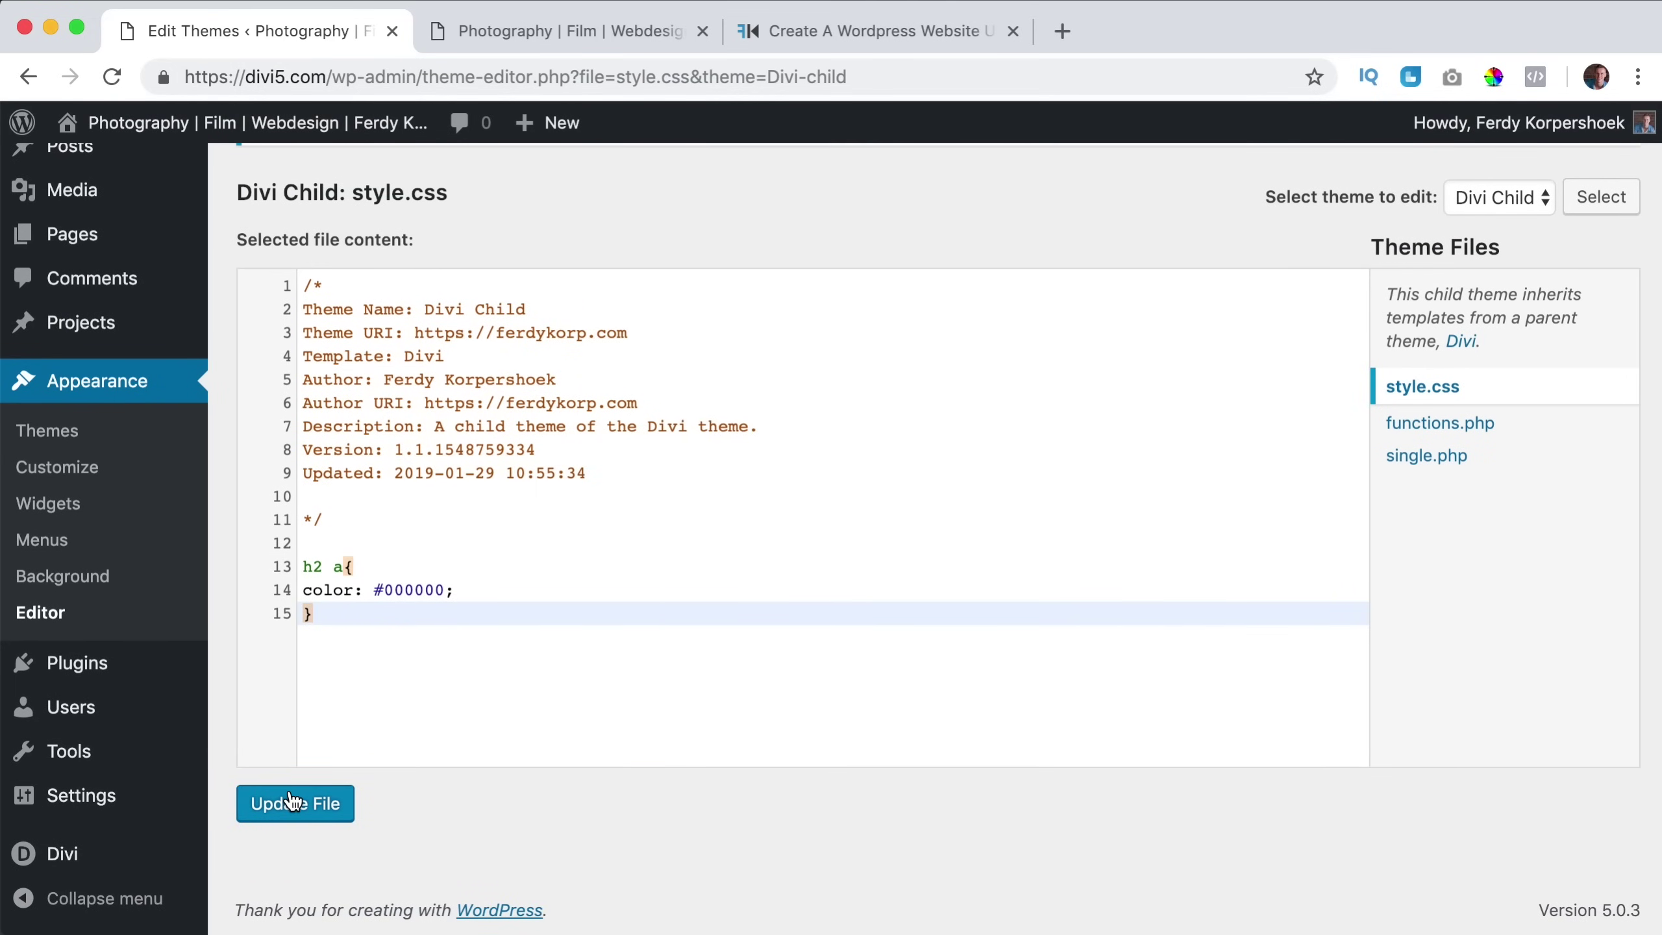
left_click(289, 801)
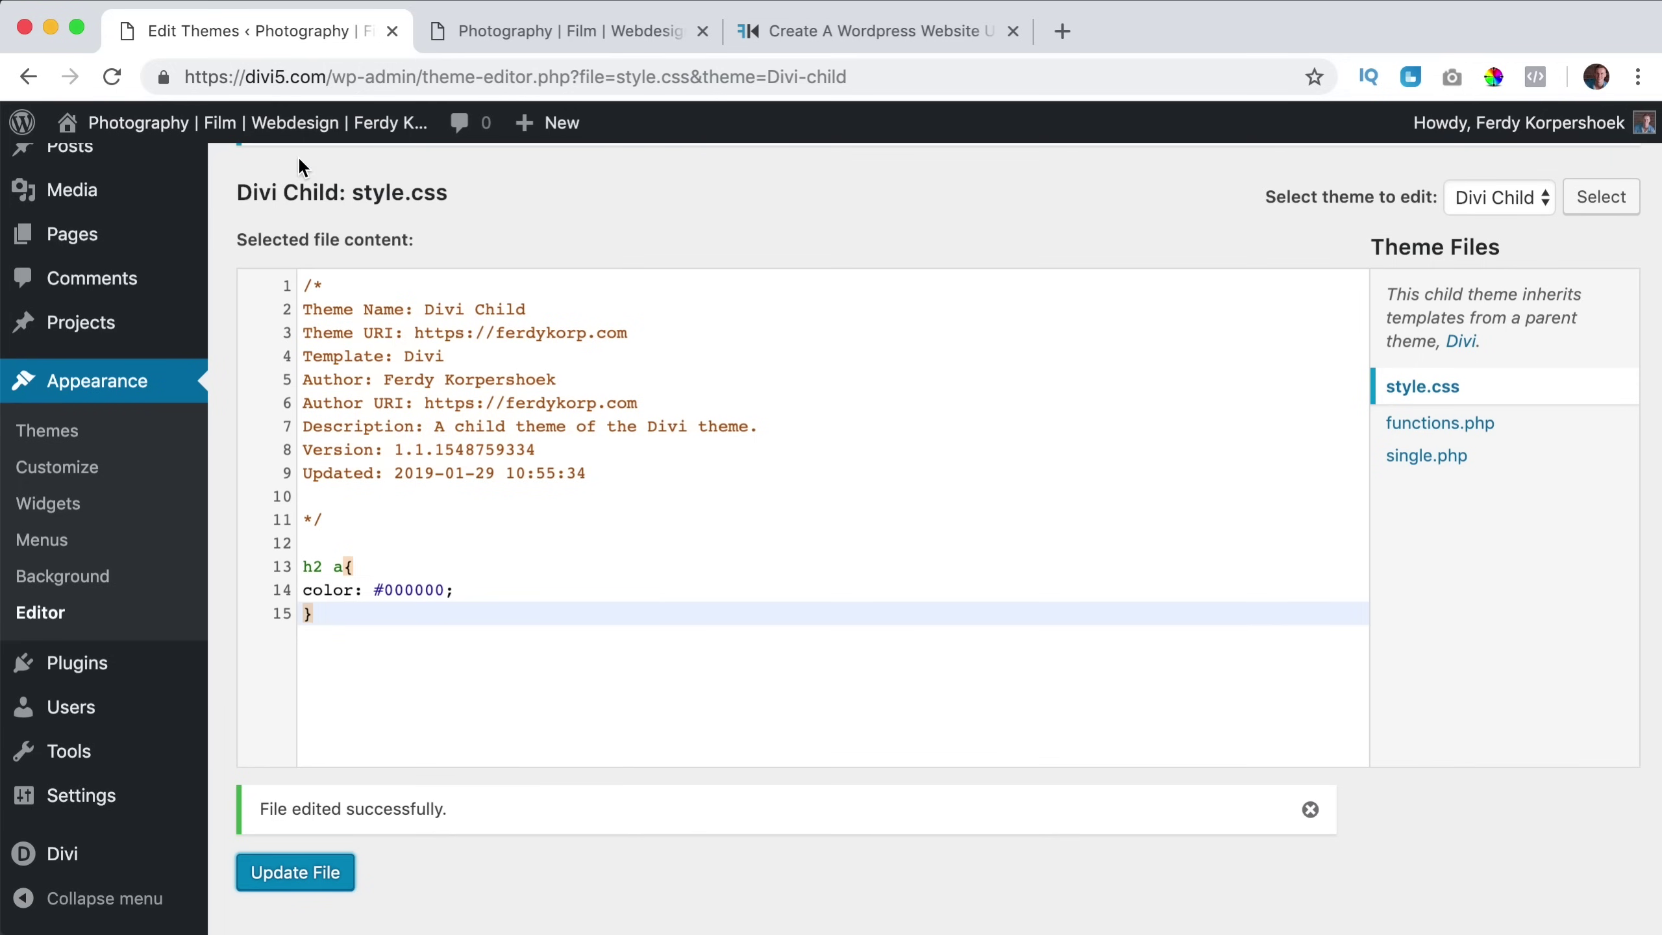
left_click(287, 123)
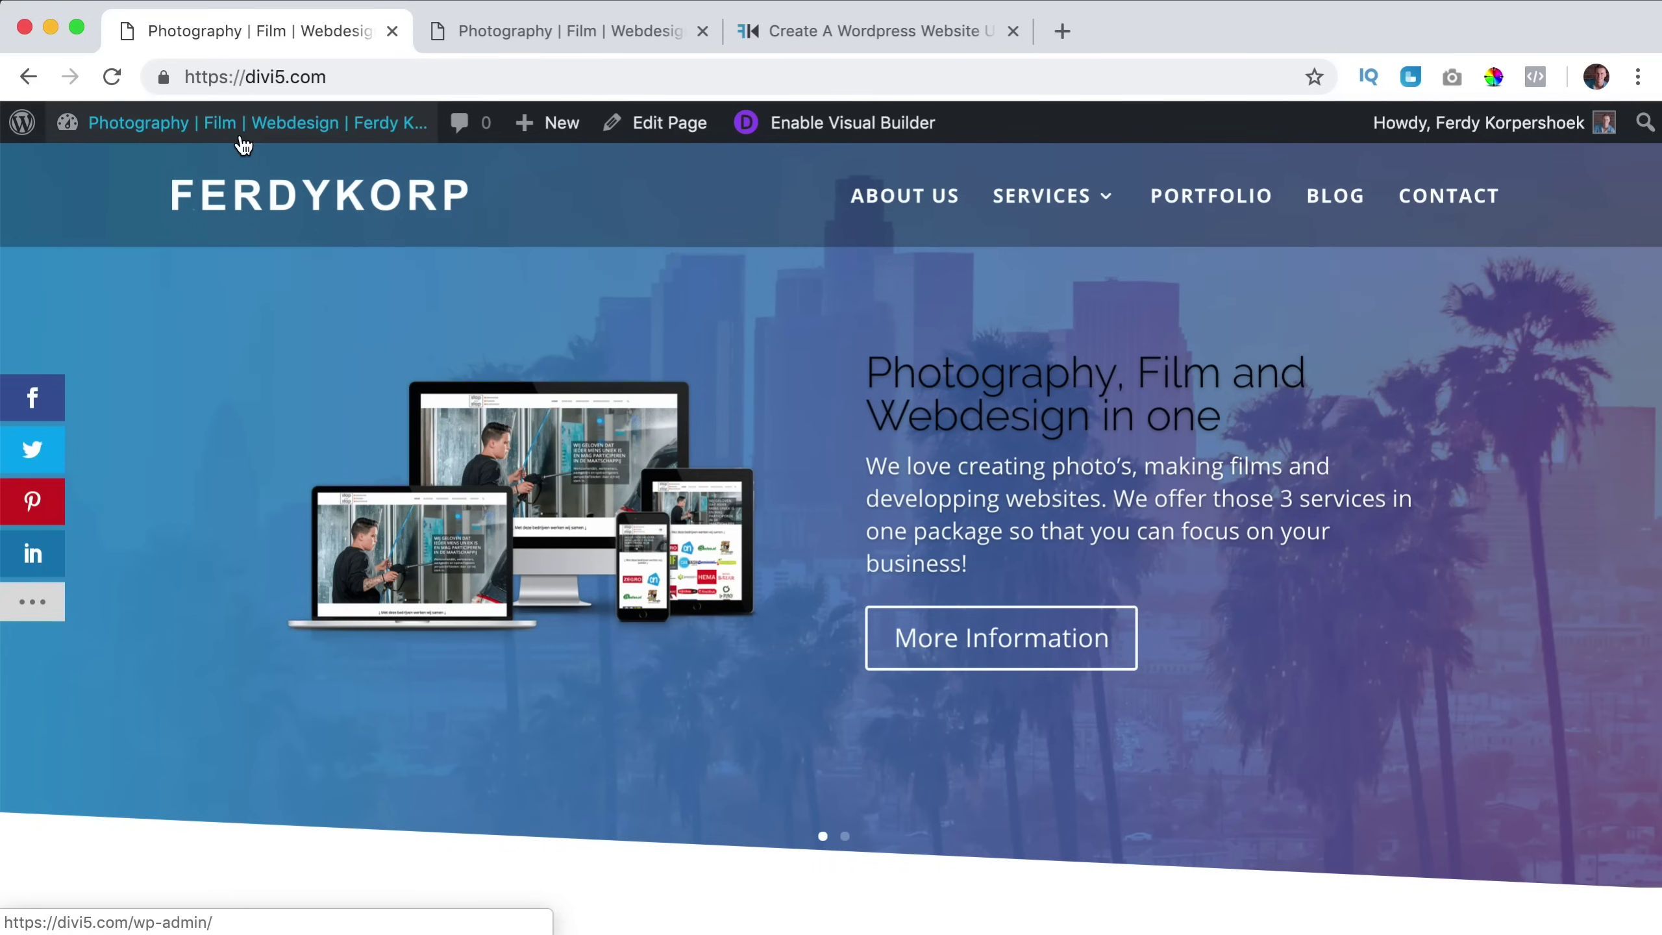
Step: Paste h2 a { color: #000000; } on a new line after the existing rules in the Customizer's Additional CSS
mouse_move(234, 131)
left_click(163, 303)
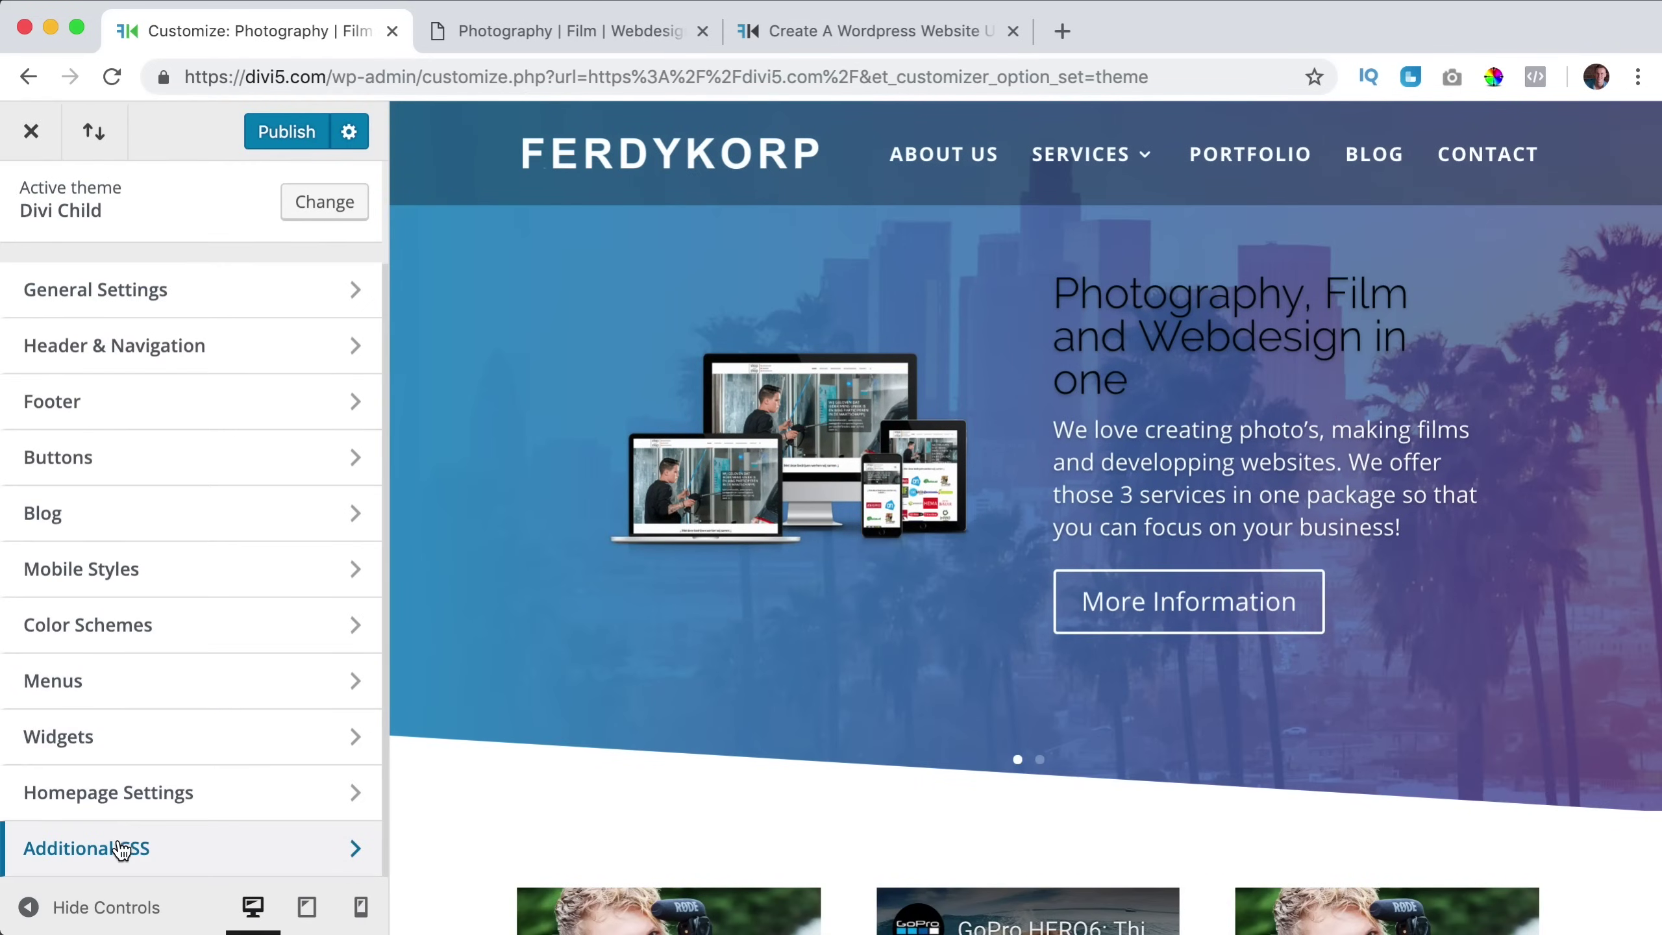
left_click(121, 849)
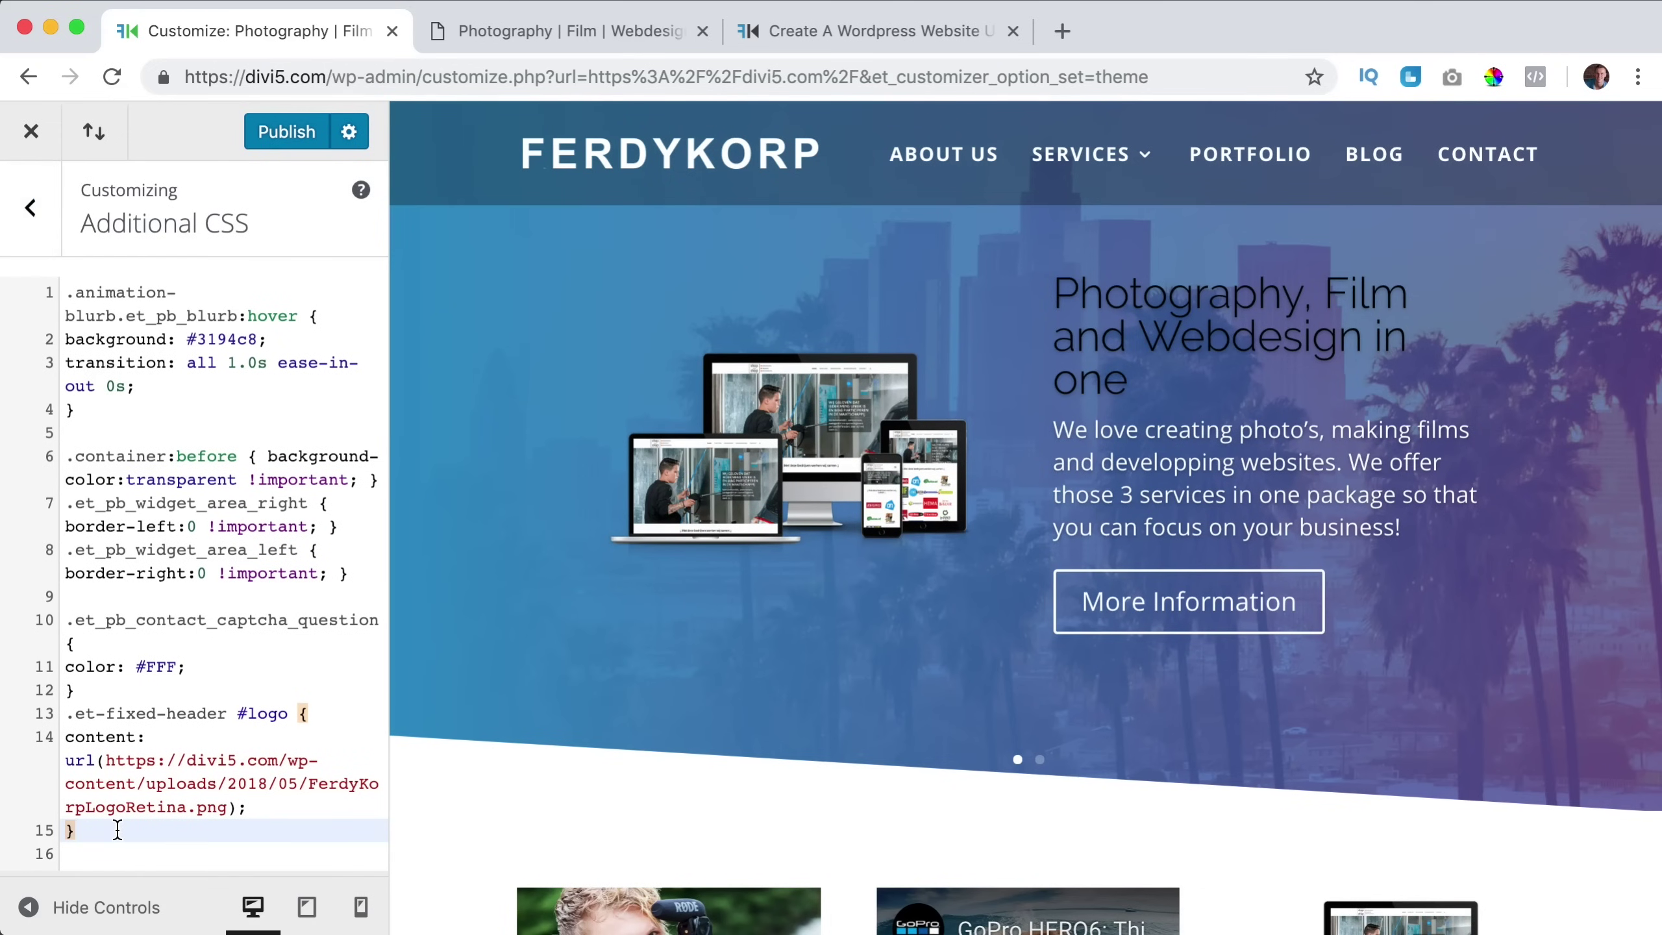
key("Return")
key("Return")
type("h2 a{ color: #000000; }")
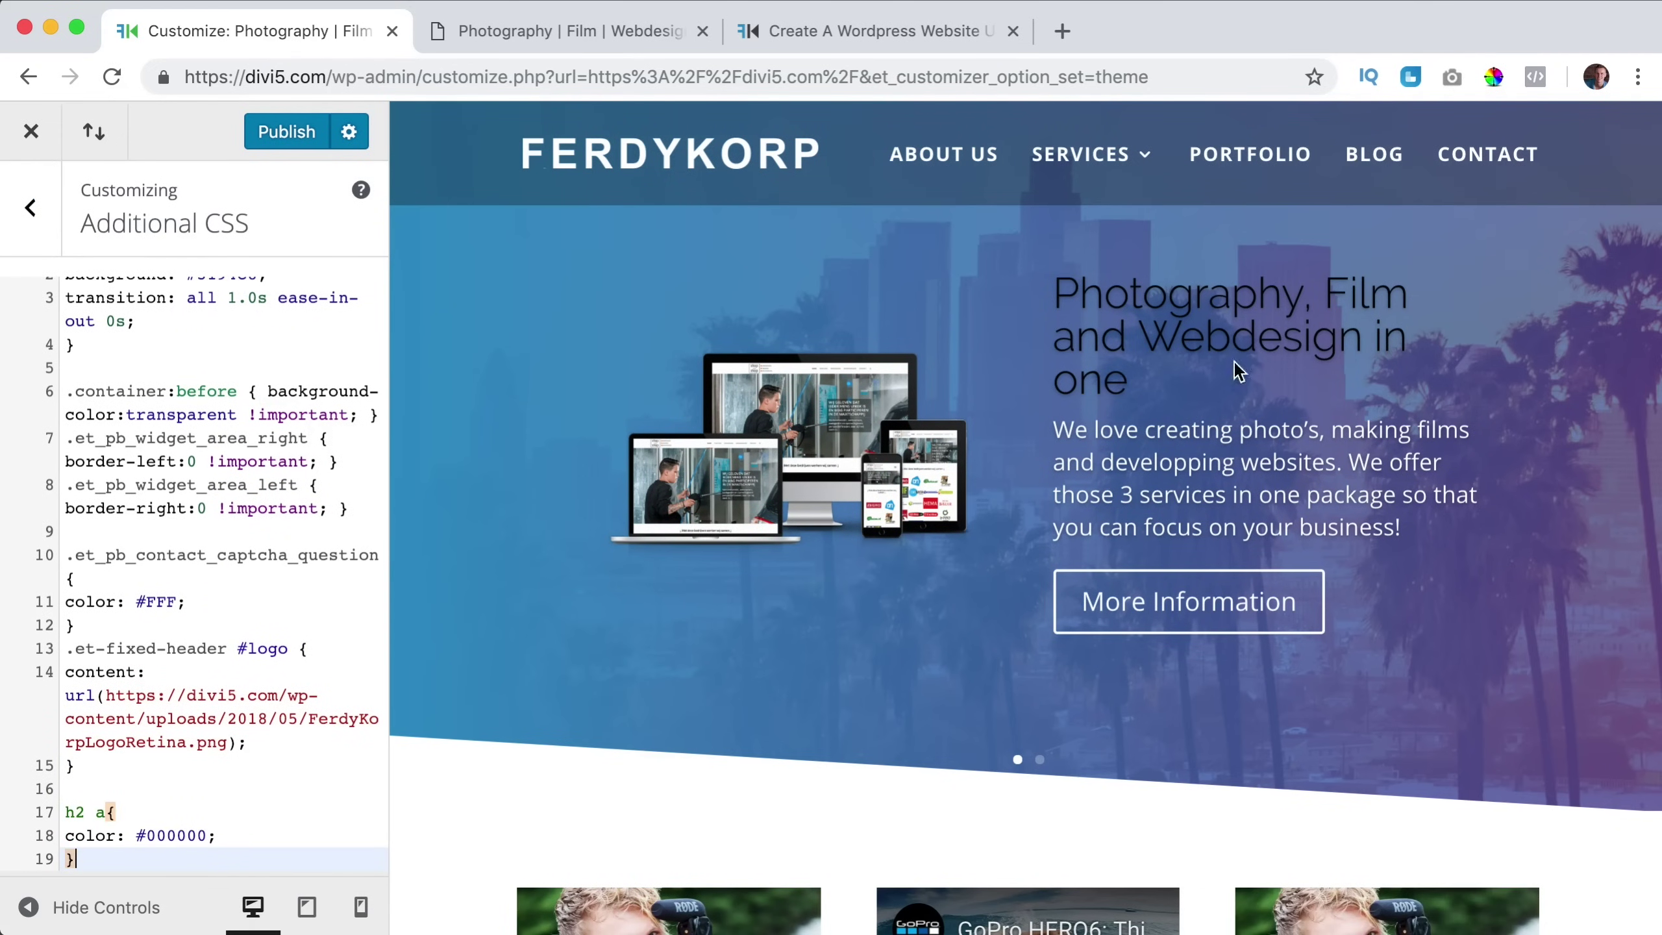